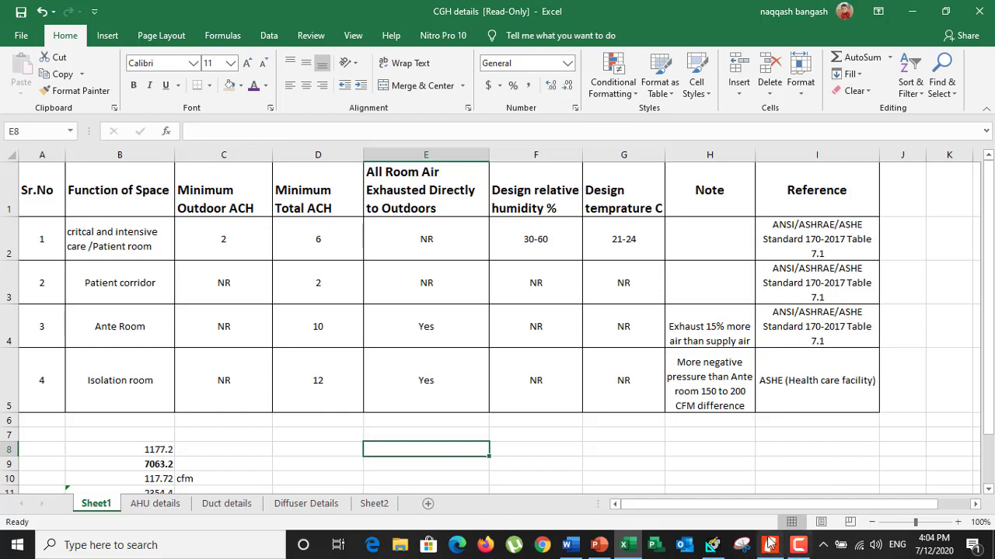
Switch to Nitro Pro, find Table 7.1 Design Parameters—Hospital Spaces in the ASHRAE 170-2017 standard and rotate it upright
click(770, 544)
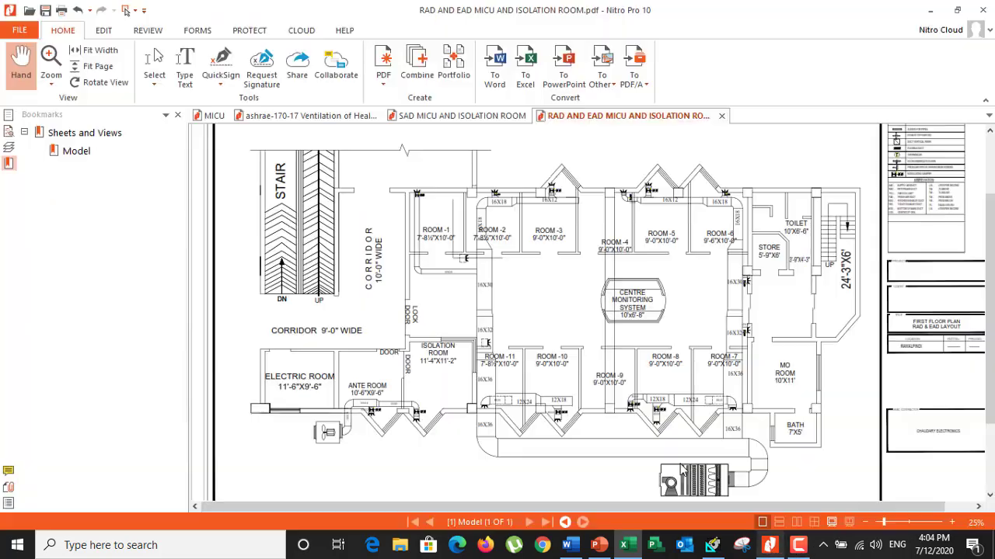
click(317, 115)
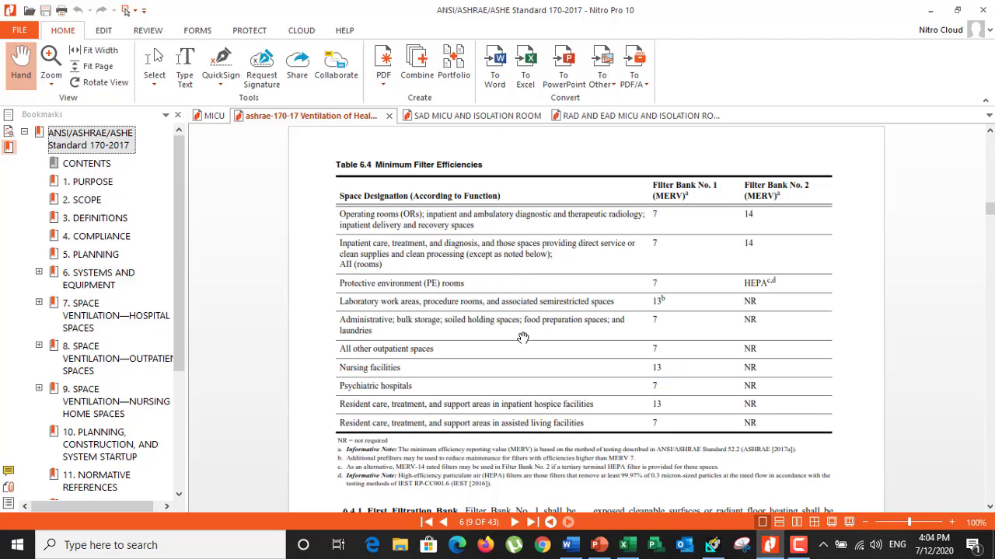
scroll(523, 338, up, 3)
scroll(523, 338, down, 8)
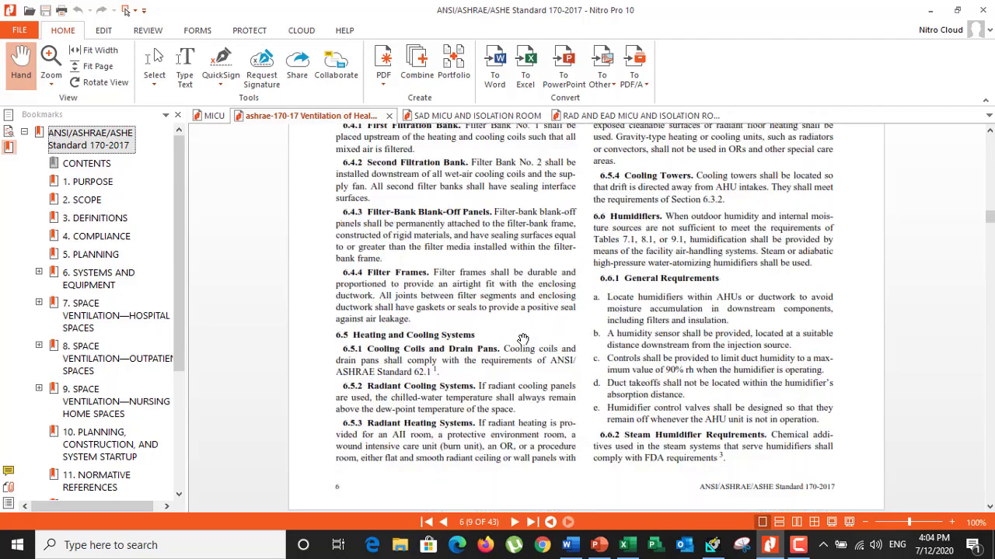
scroll(523, 338, down, 5)
scroll(483, 379, down, 8)
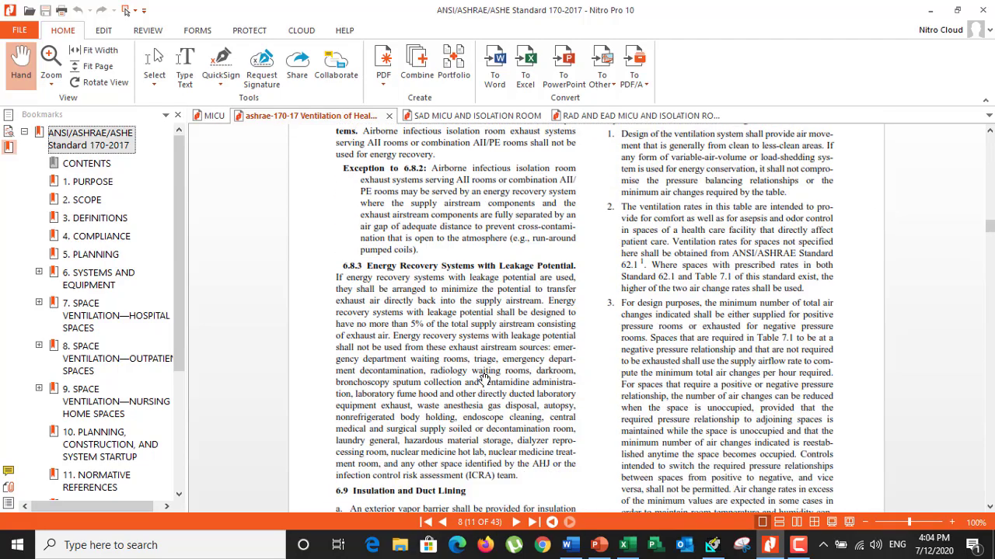
scroll(483, 378, down, 10)
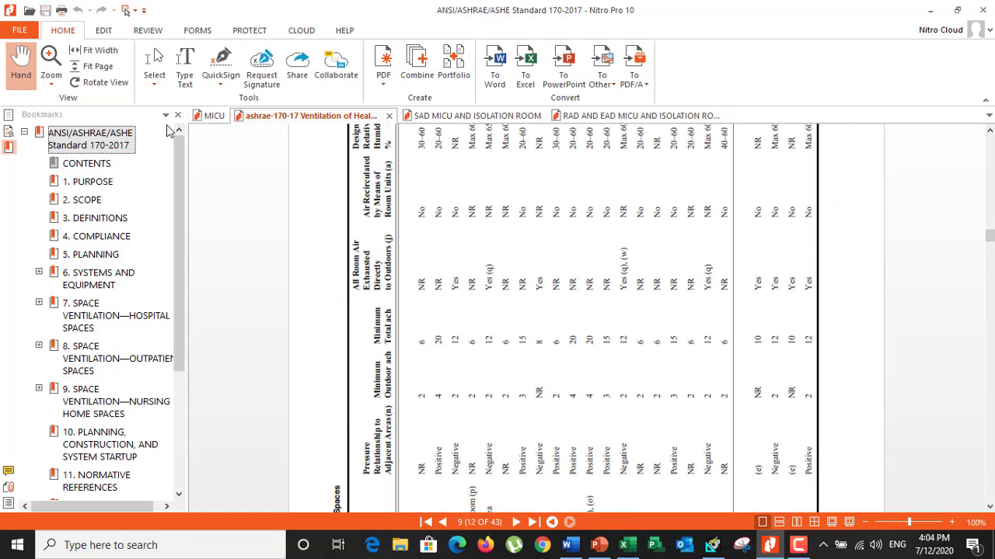
click(100, 82)
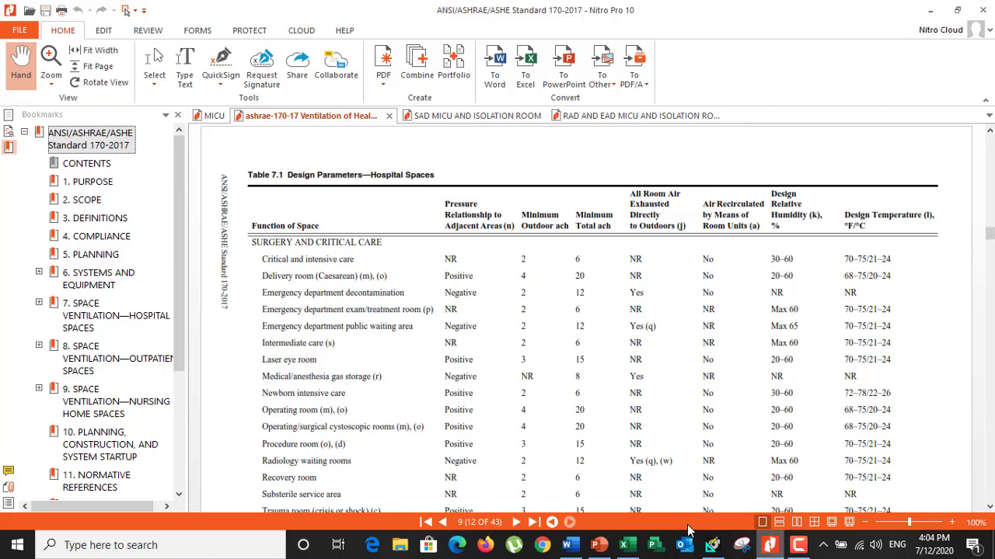
Switch to the Excel workbook and review the critical care/patient room's outdoor and total ACH, exhaust, humidity and temperature requirements
click(623, 545)
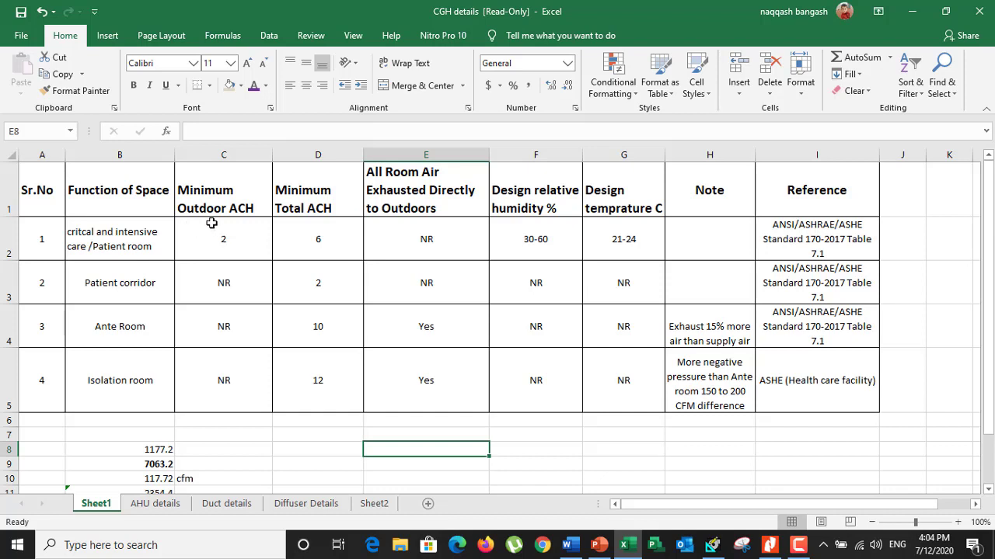
click(234, 246)
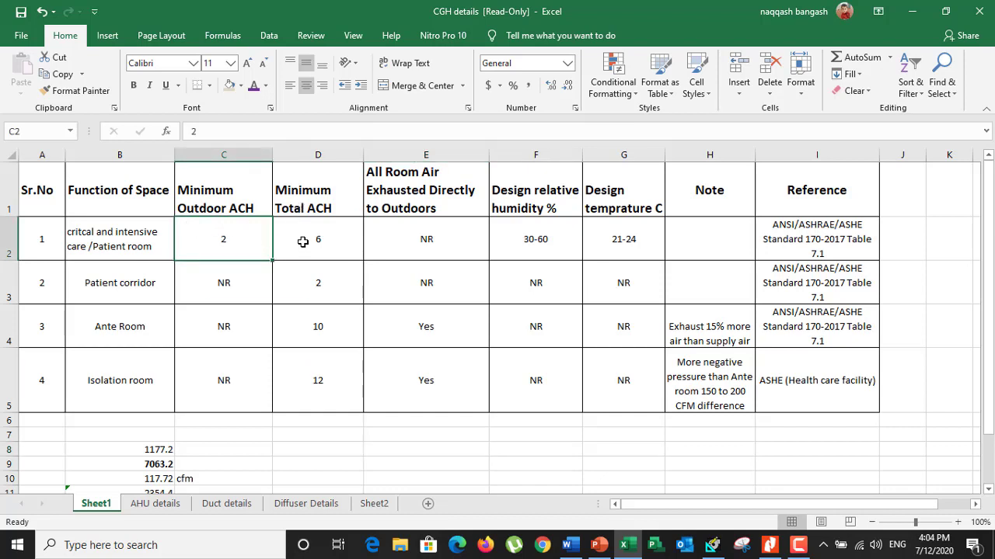
click(303, 242)
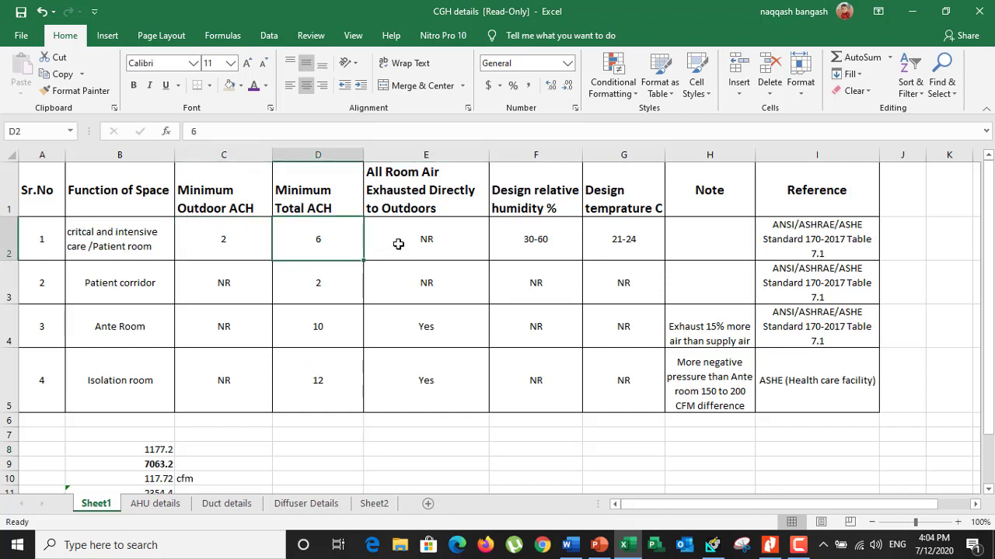
click(398, 244)
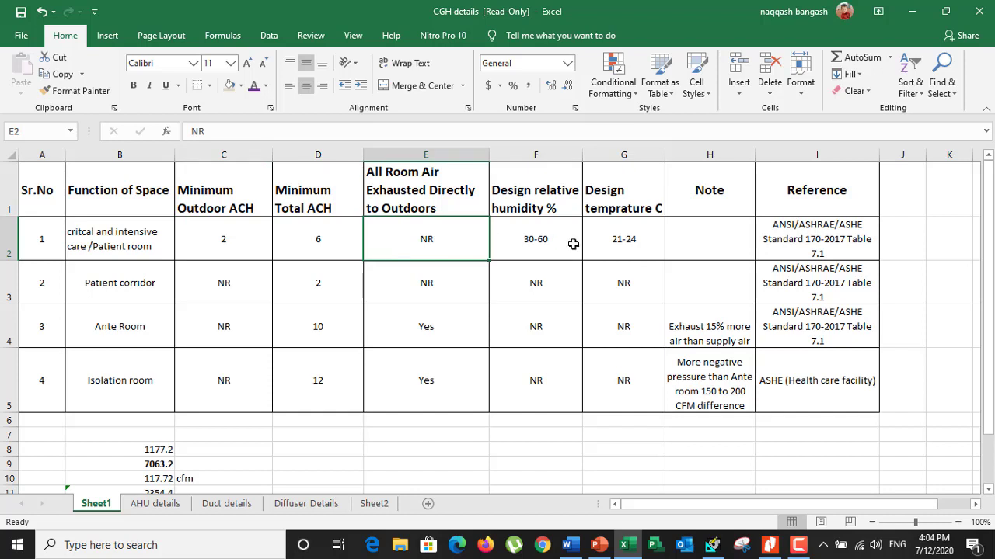
click(549, 244)
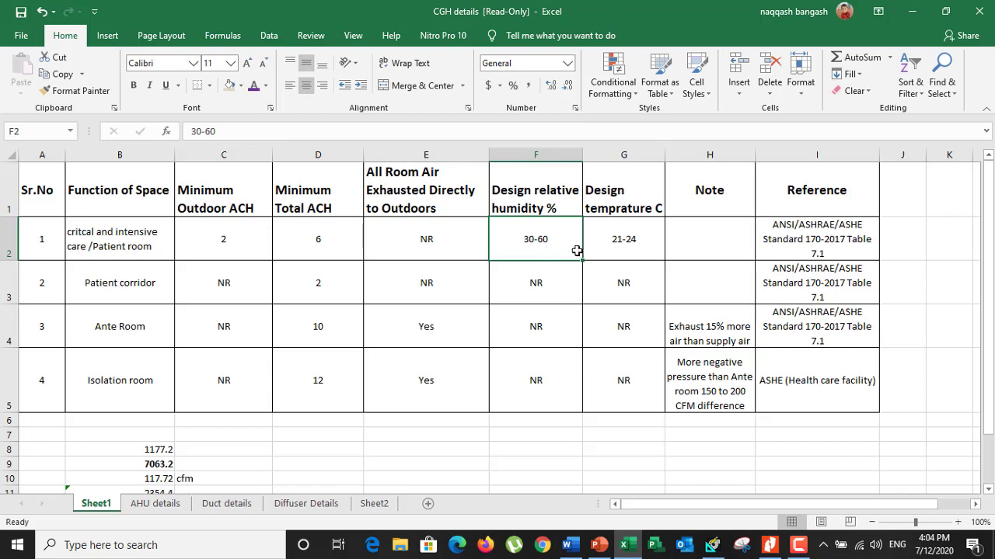
click(608, 252)
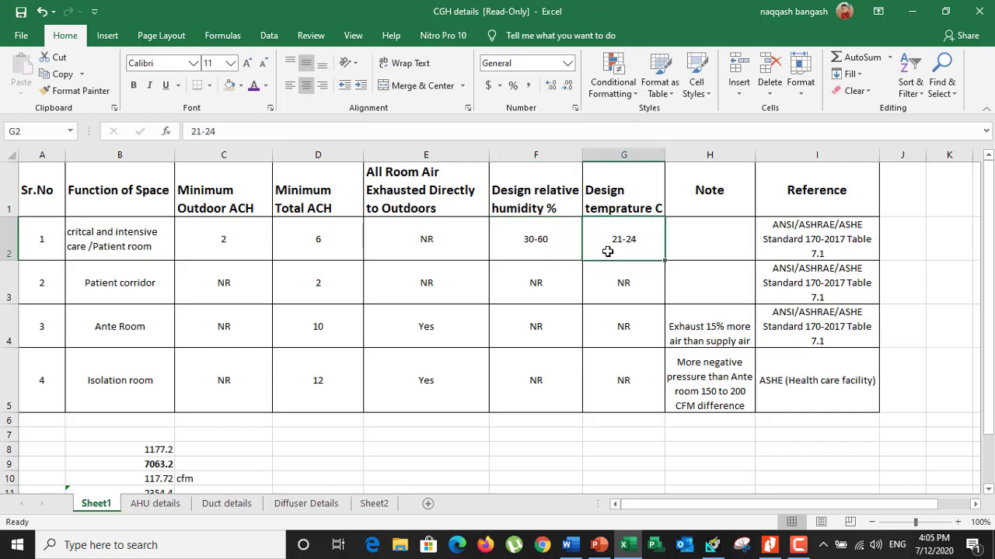
Switch to Nitro Pro and examine Room-1 on the SAD and the RAD and EAD MICU and isolation room plans
click(769, 545)
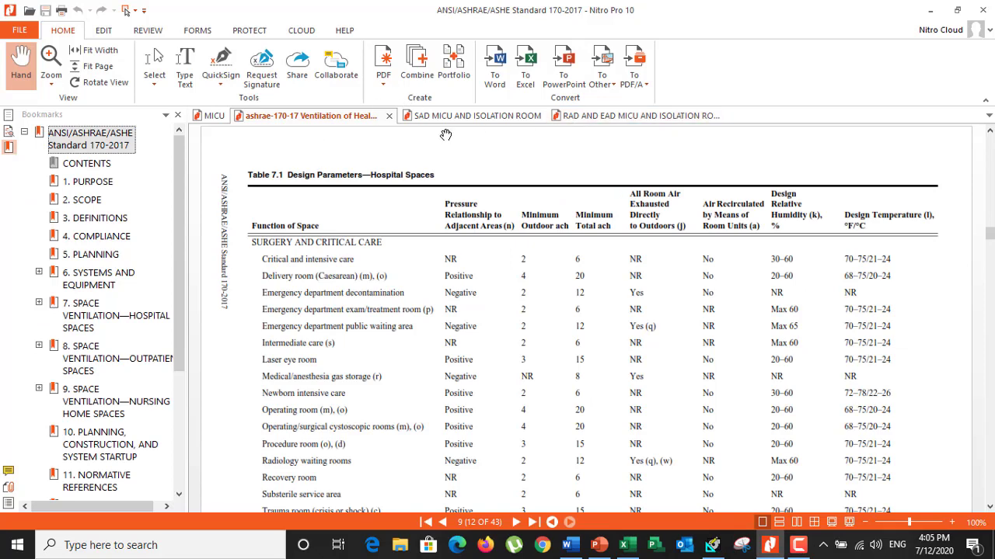
click(429, 117)
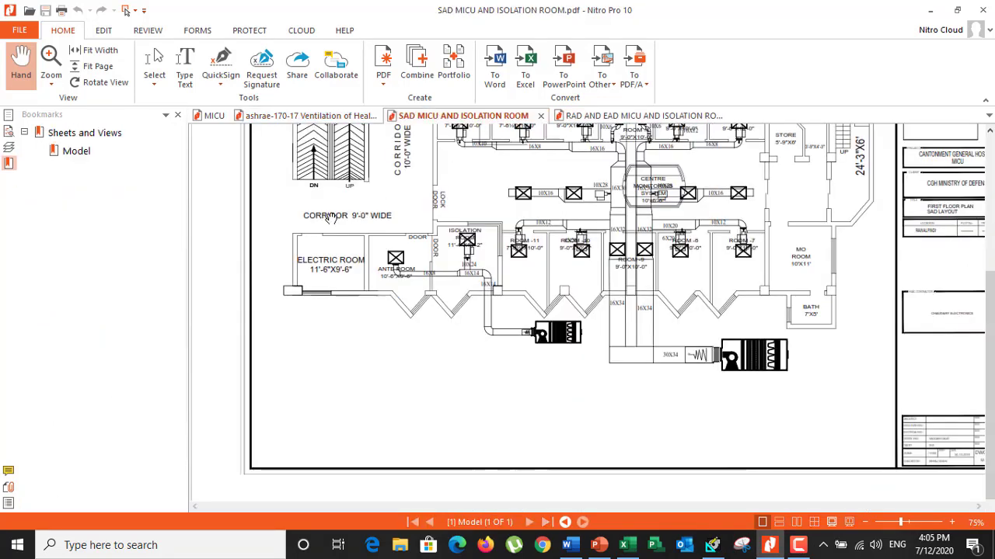
scroll(509, 316, up, 3)
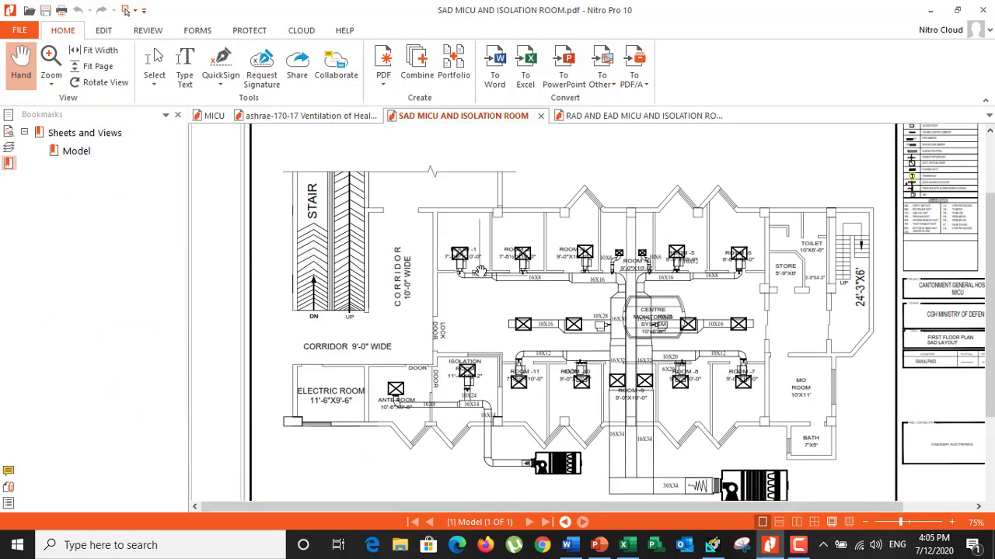
scroll(481, 270, up, 5)
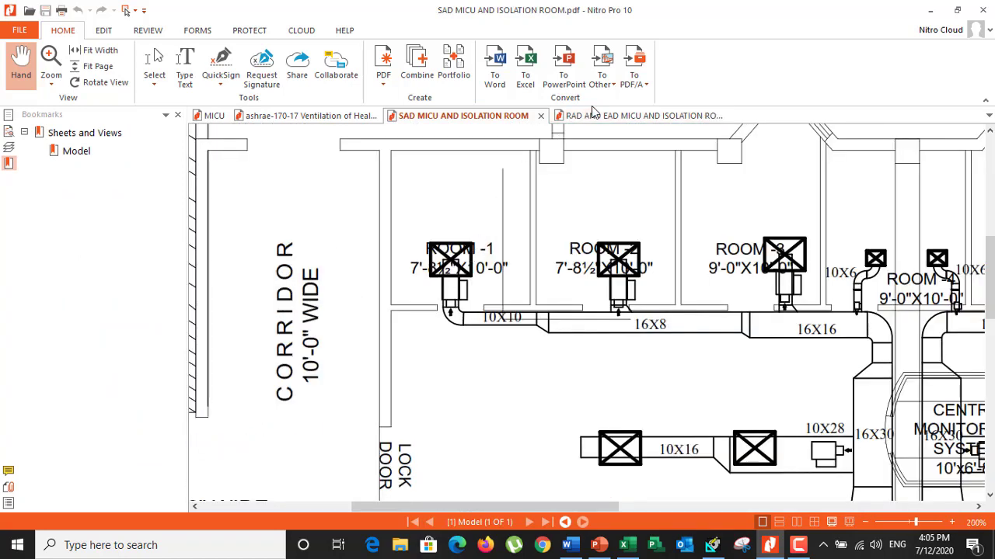
click(591, 114)
scroll(451, 225, up, 3)
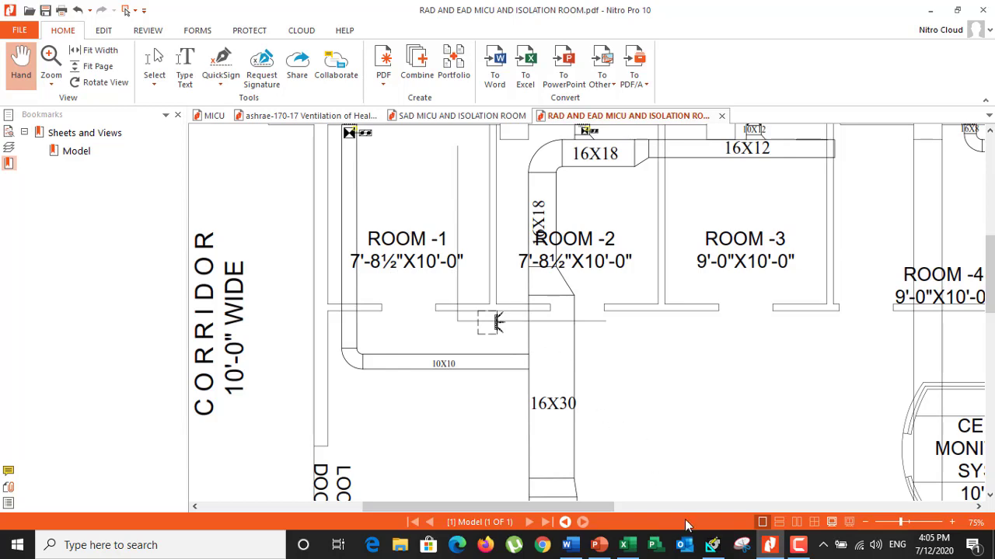
Switch to HAP and set the project's ventilation standard to ASHRAE Std 62.1-2010 and energy standard to ASHRAE Std 90.1-2010
click(711, 545)
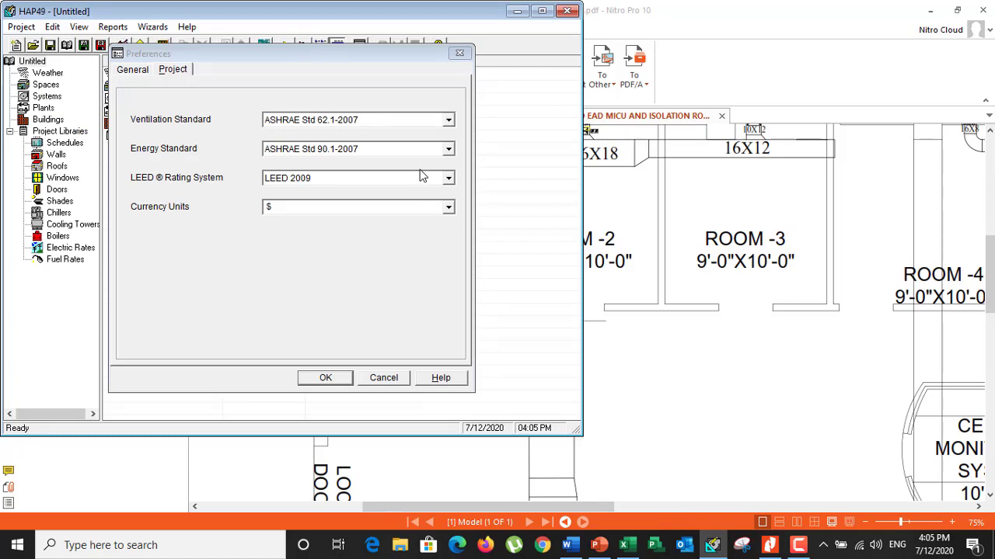
click(448, 123)
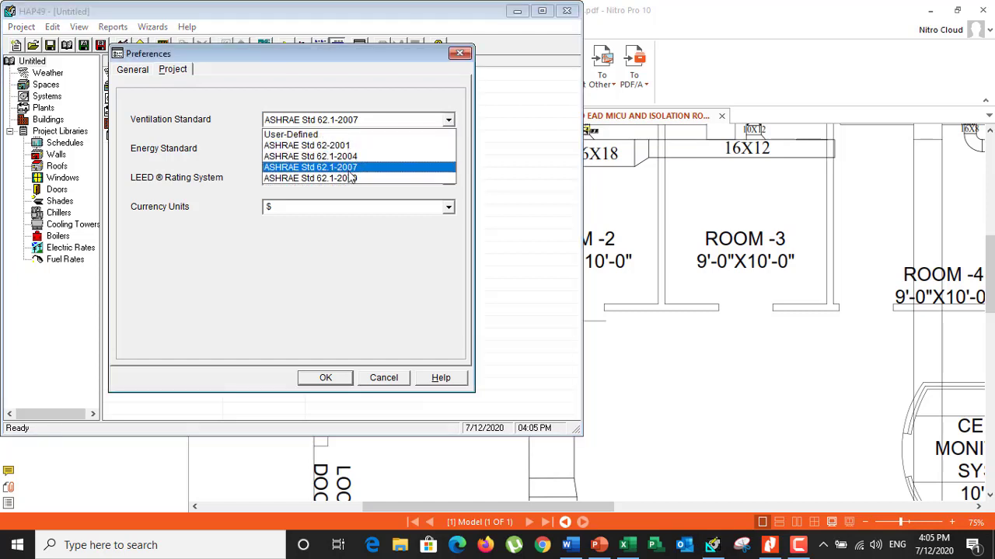
click(351, 178)
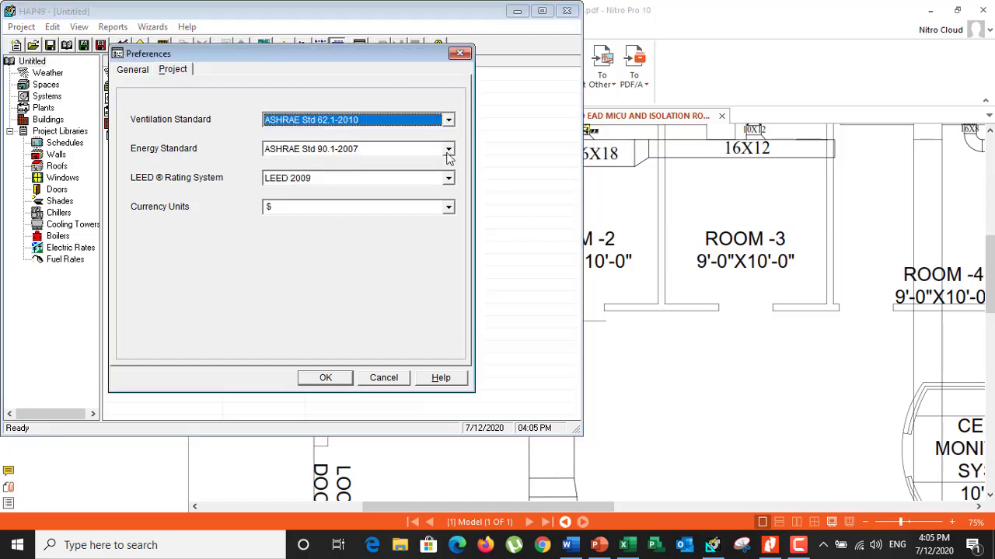
click(448, 149)
click(346, 188)
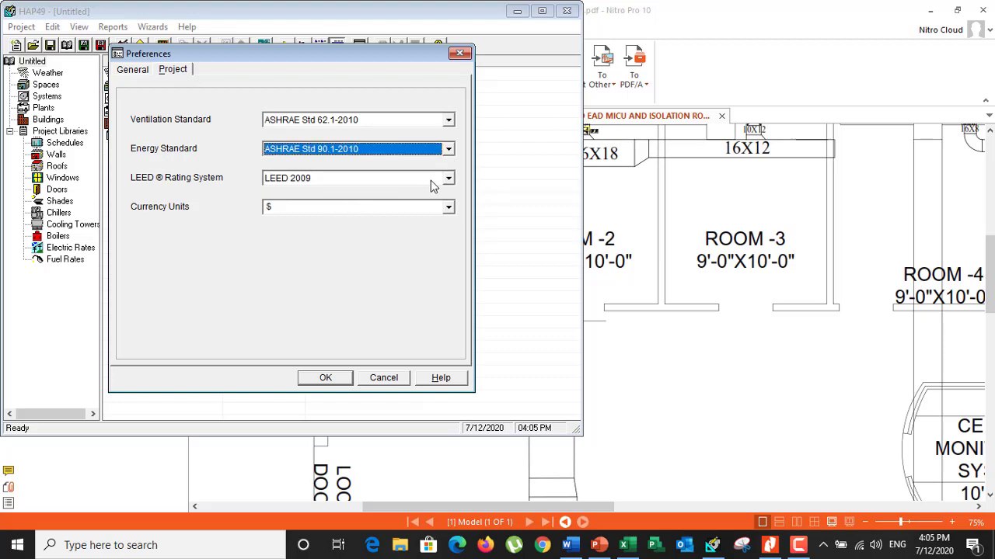
click(321, 381)
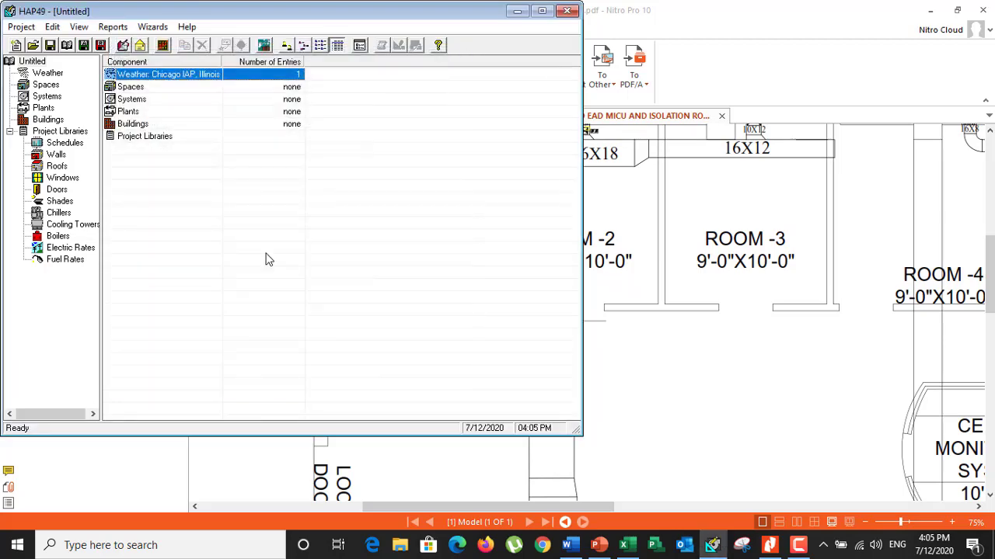
Set the project's design weather to the Middle East region, Pakistan, with Karachi as the city
click(48, 75)
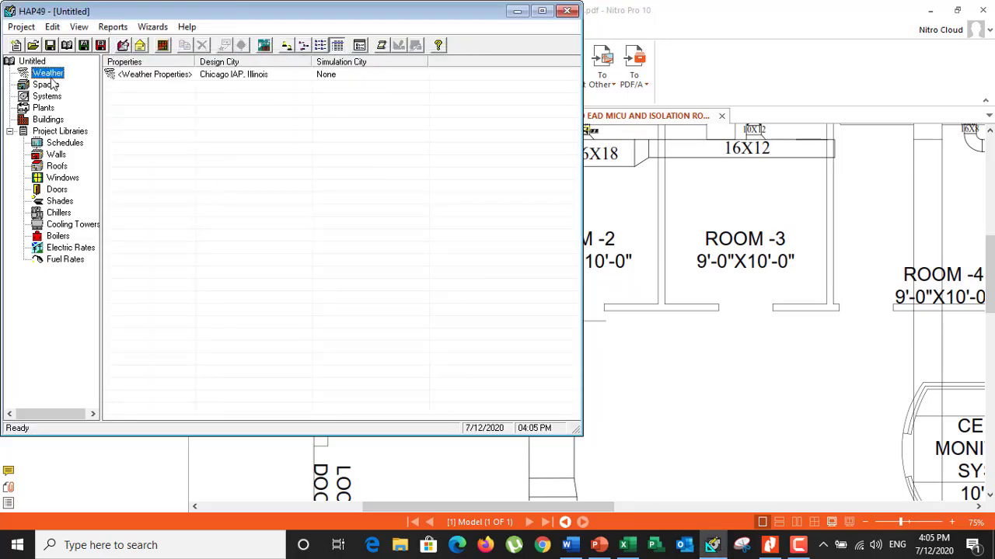
double_click(185, 74)
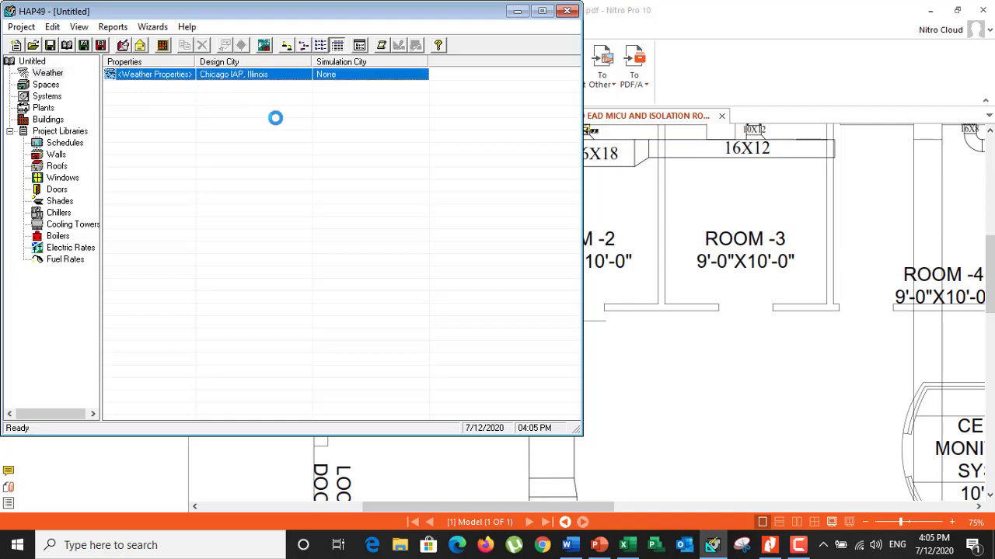
click(232, 117)
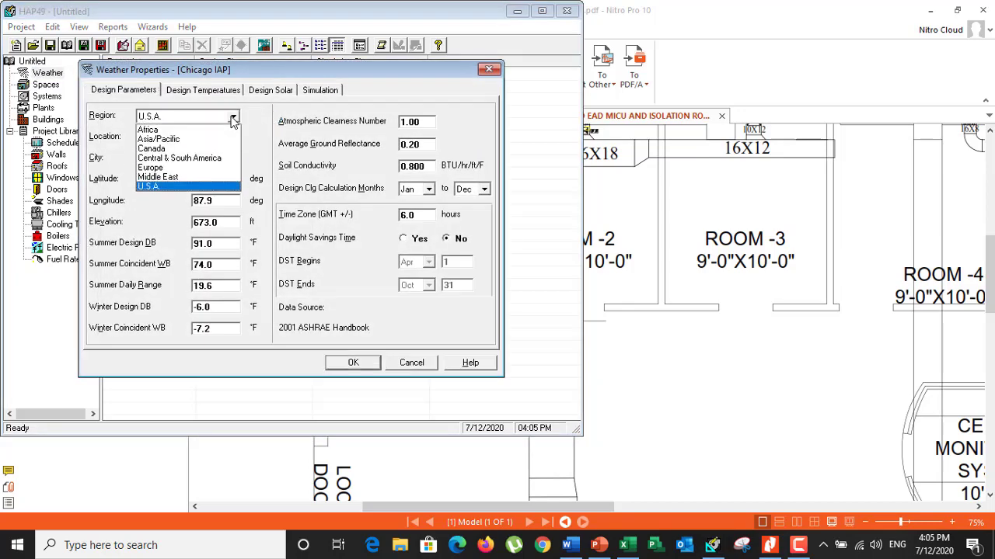
click(158, 177)
click(232, 136)
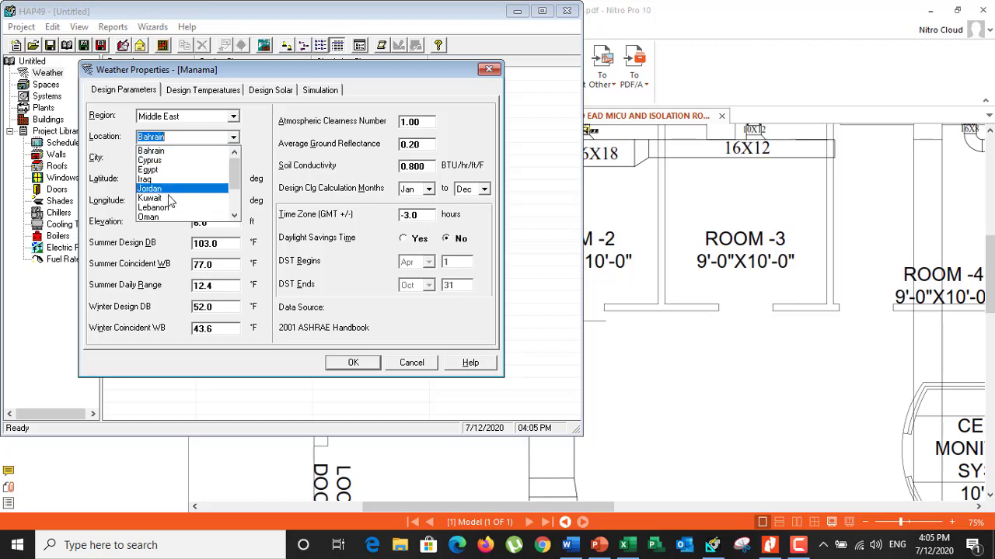
scroll(169, 200, down, 2)
click(171, 180)
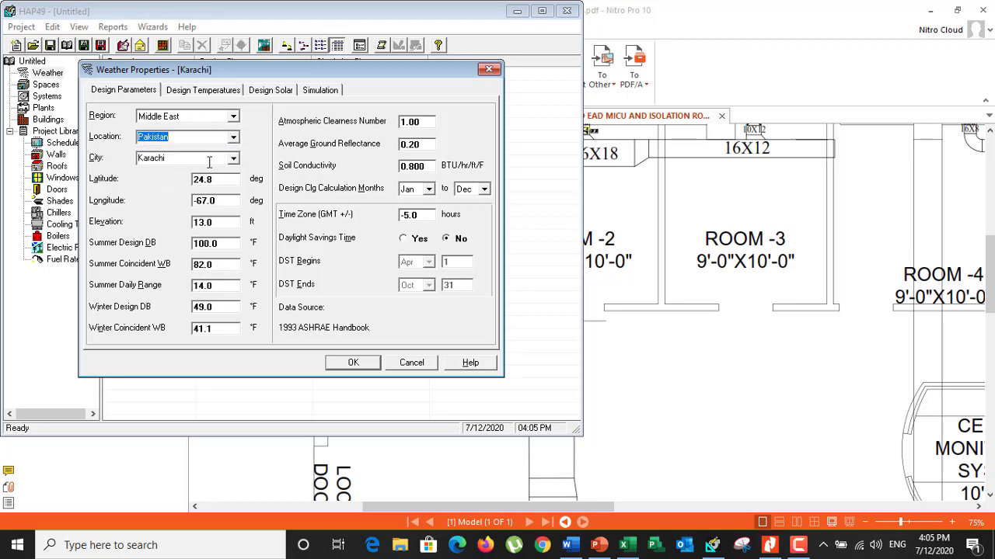
click(348, 362)
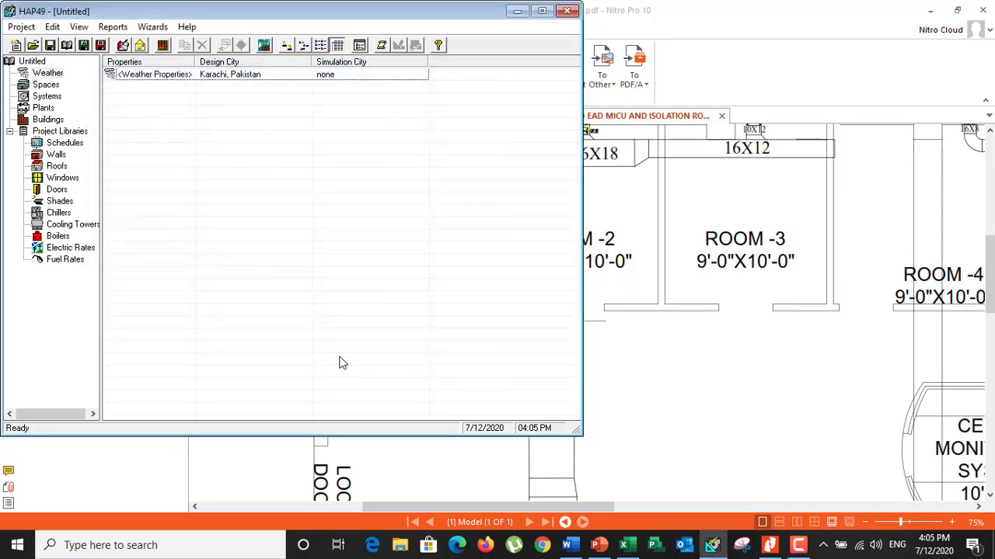
Create a new space and name it Room 1
click(46, 86)
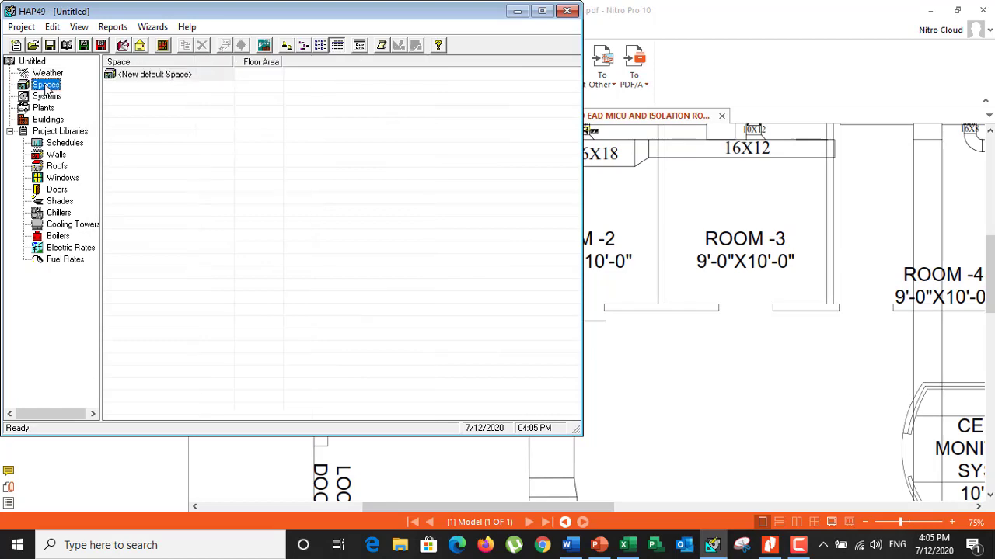
double_click(154, 75)
click(206, 63)
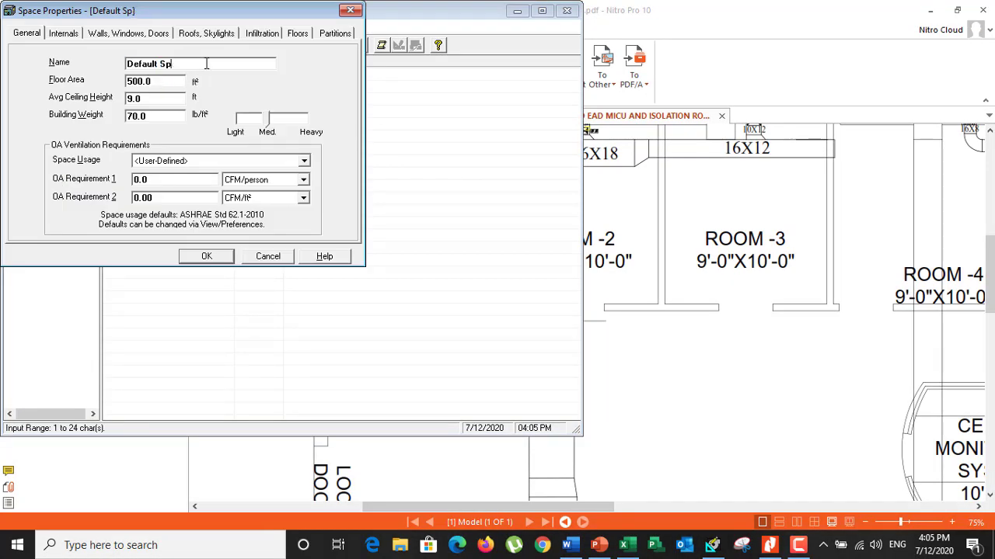
key(BackSpace)
key(BackSpace)
key(BackSpace)
key(BackSpace)
key(BackSpace)
key(BackSpace)
key(BackSpace)
key(BackSpace)
key(BackSpace)
key(BackSpace)
text(Room)
Switch to Excel and calculate Room-1's floor area in E9 as =7.8*10, using the dimensions on the Nitro Pro plan
drag(147, 83, 105, 84)
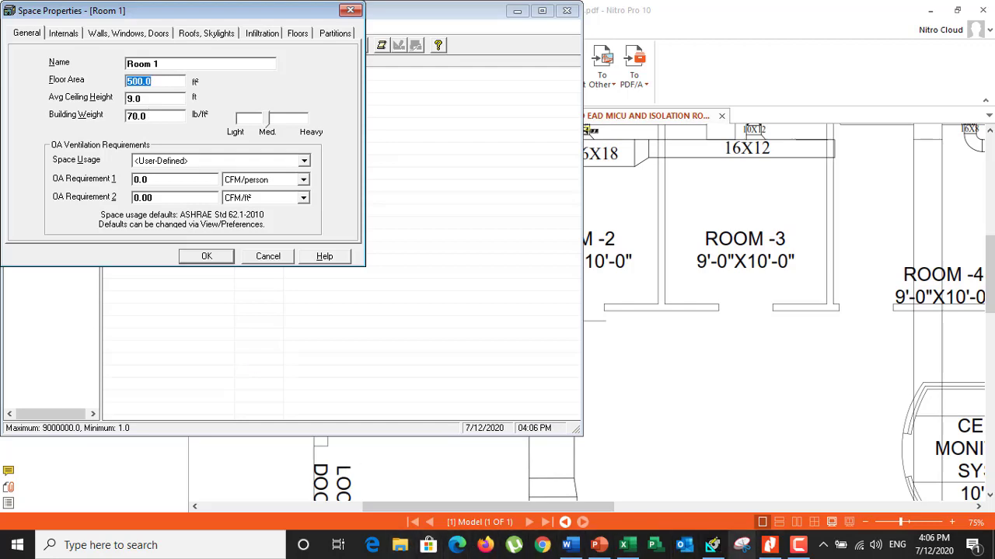
click(623, 545)
click(457, 465)
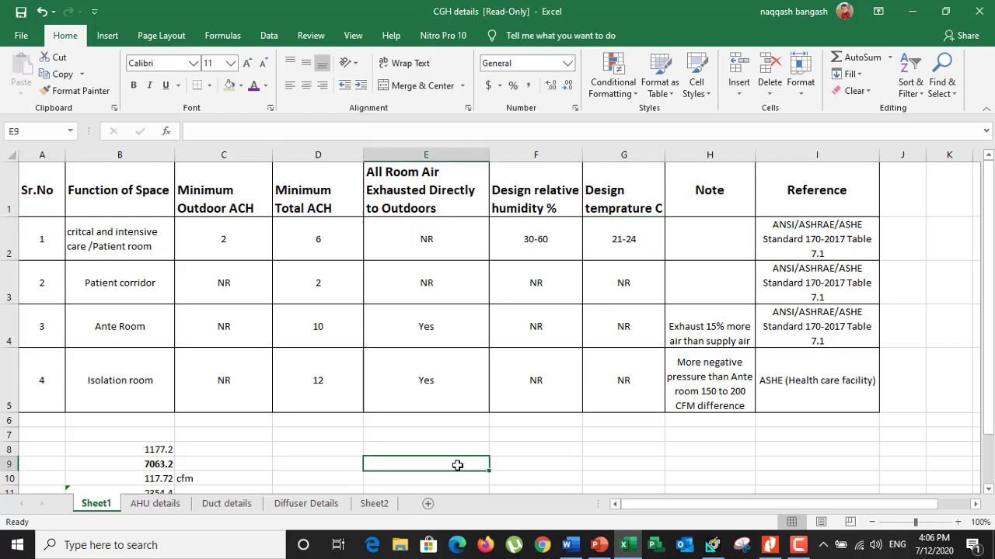
text(=)
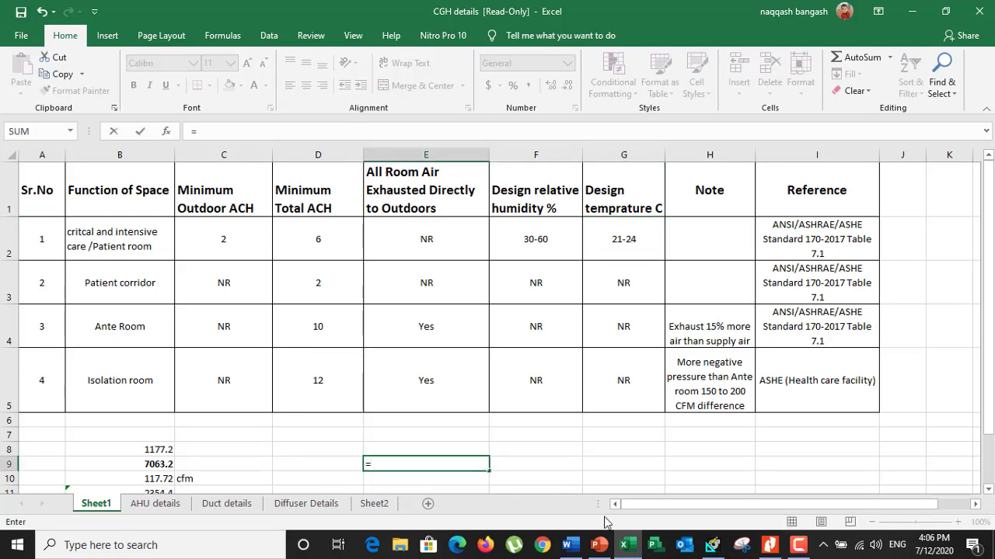
click(769, 545)
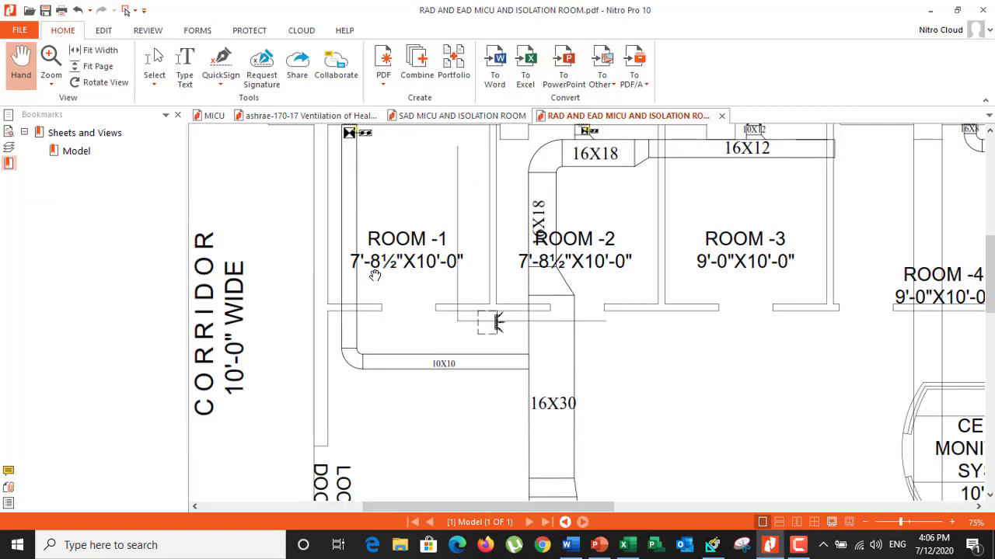
click(772, 546)
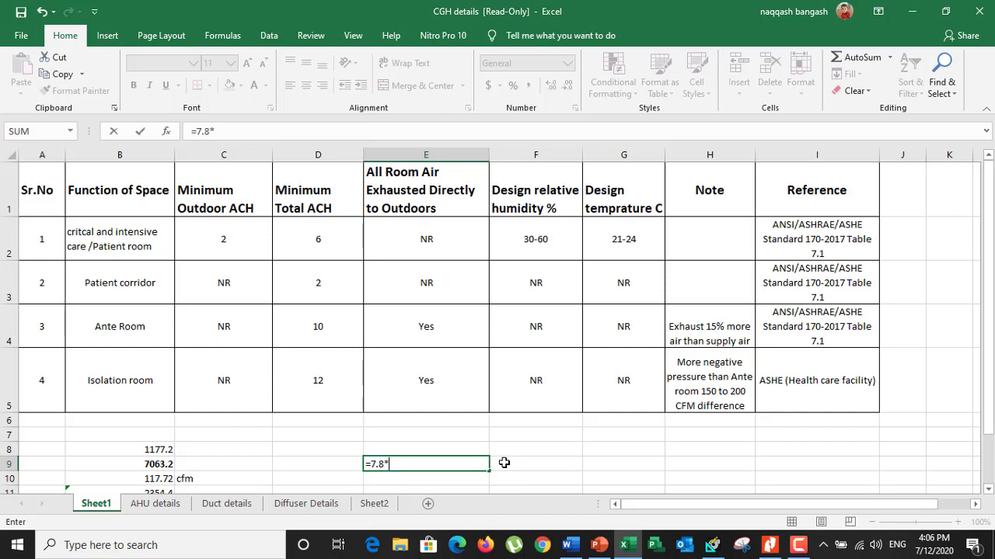
text(10)
key(Return)
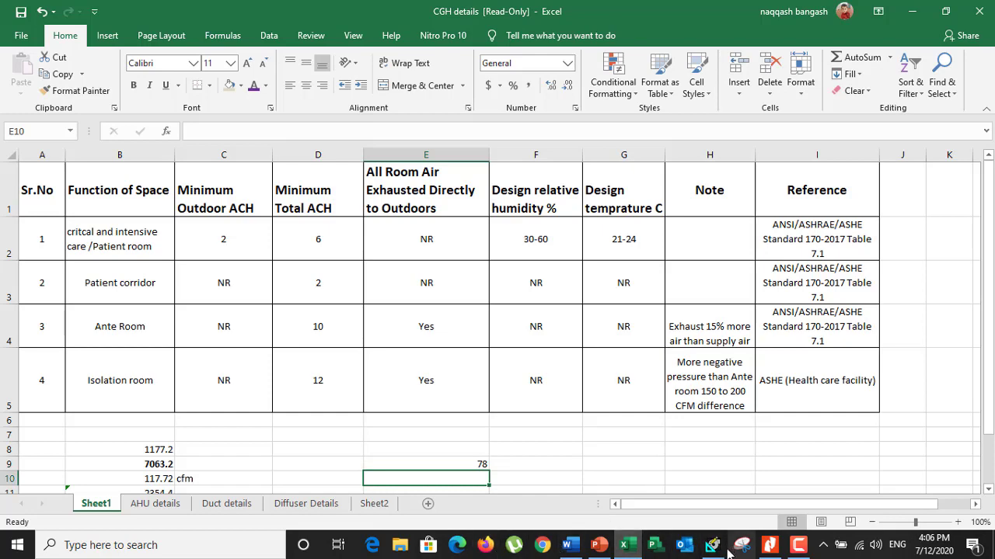
Switch to HAP and set Room 1's floor area to 78 ft²
click(713, 545)
drag(167, 78, 120, 87)
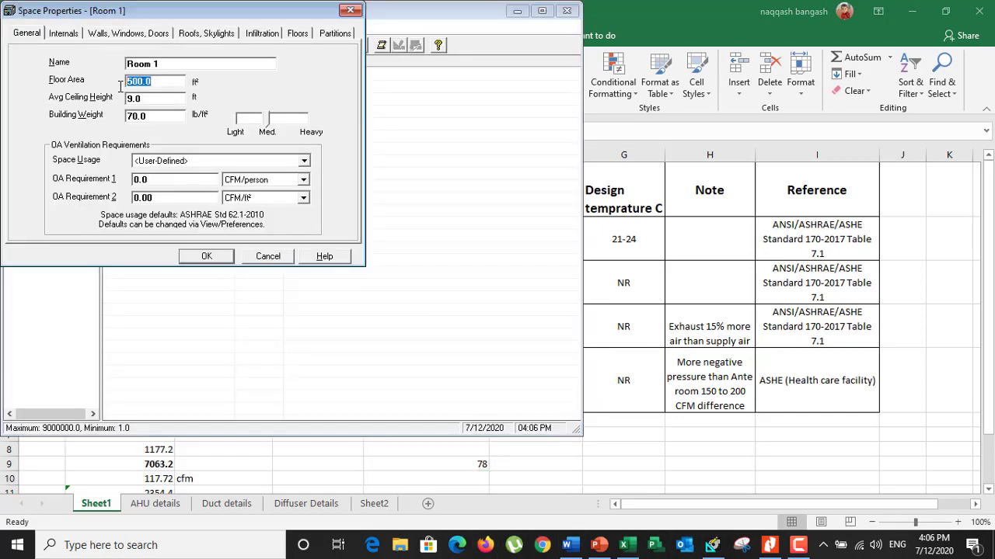
text(78)
click(146, 101)
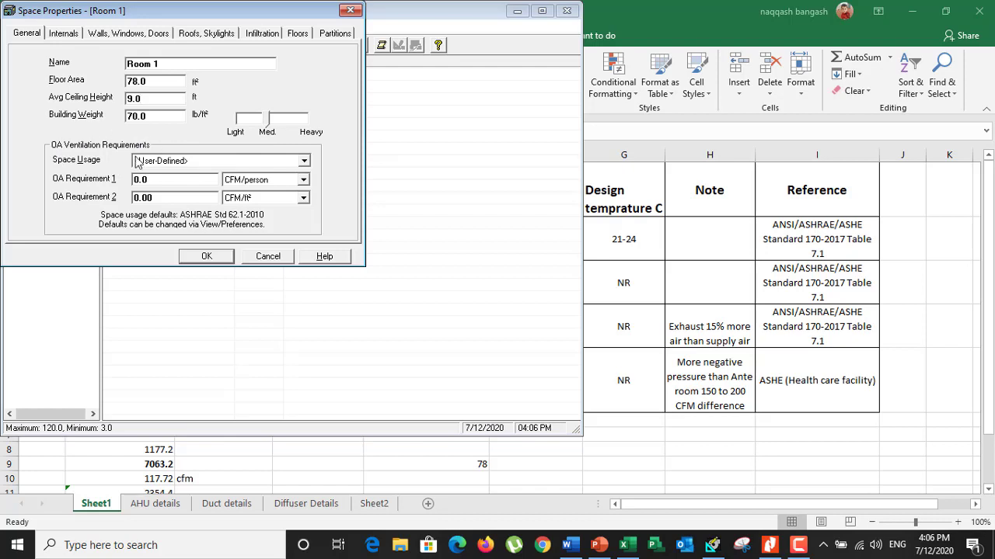
Check the space usage options, keep User-Defined, and set the unit of OA Requirement 1 to CFM
click(191, 163)
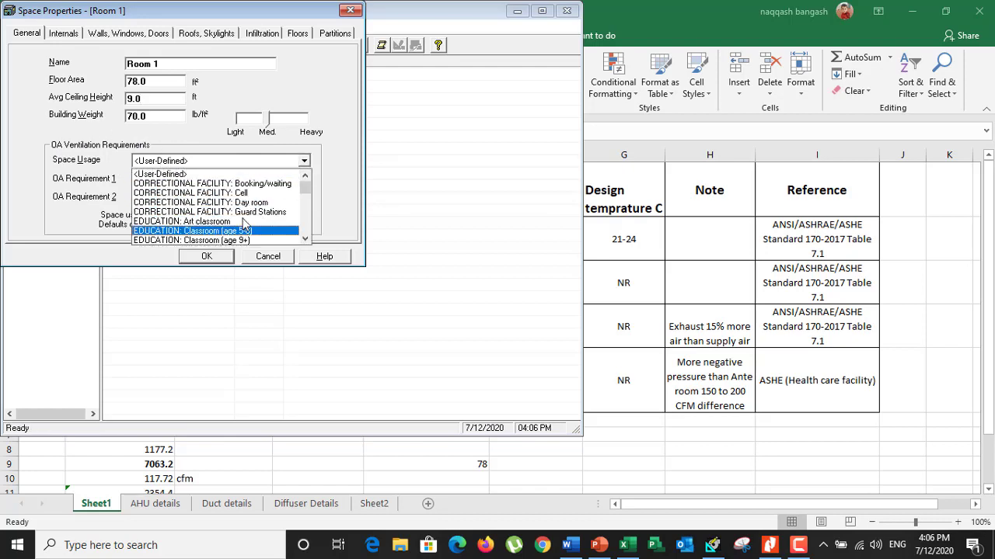
scroll(244, 223, down, 4)
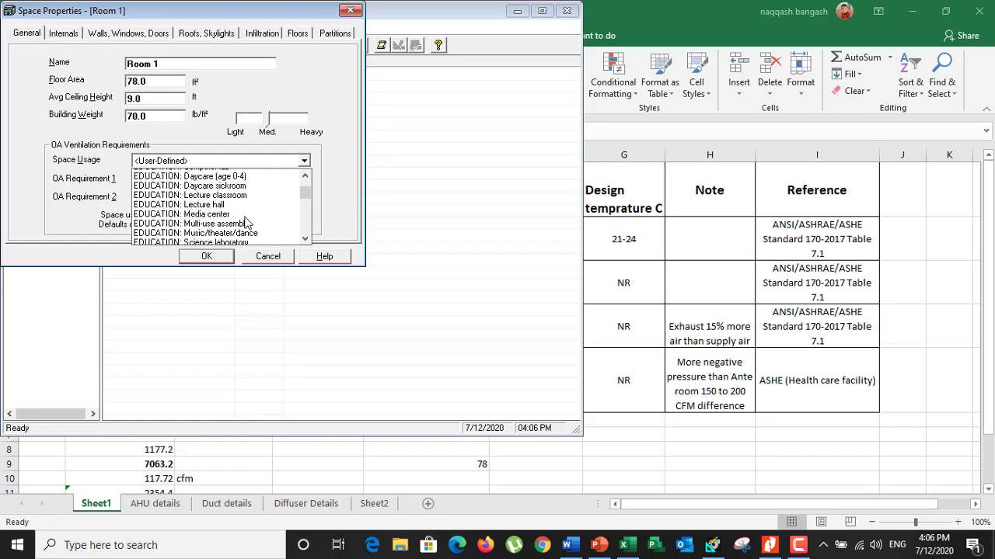
scroll(245, 223, down, 3)
scroll(273, 188, up, 3)
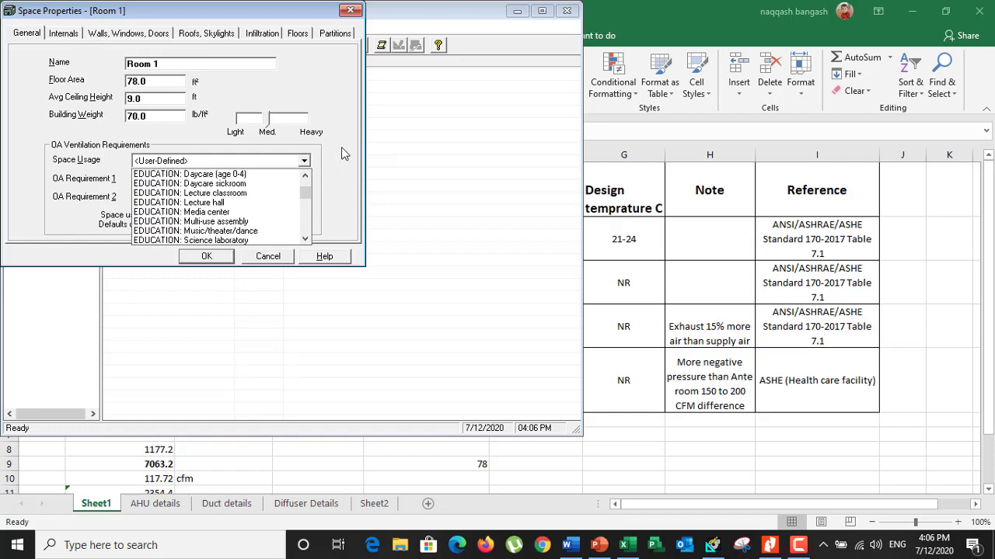
click(164, 161)
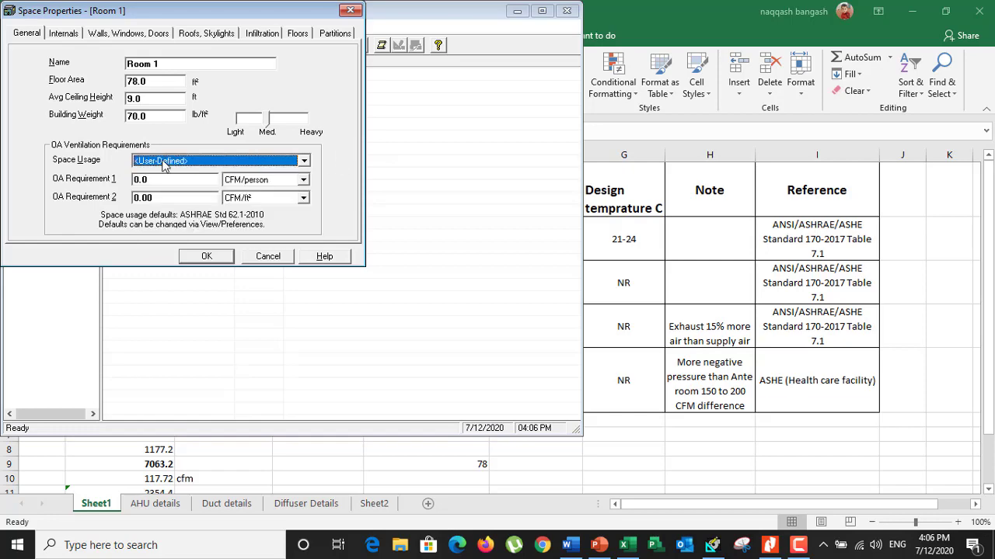
click(256, 186)
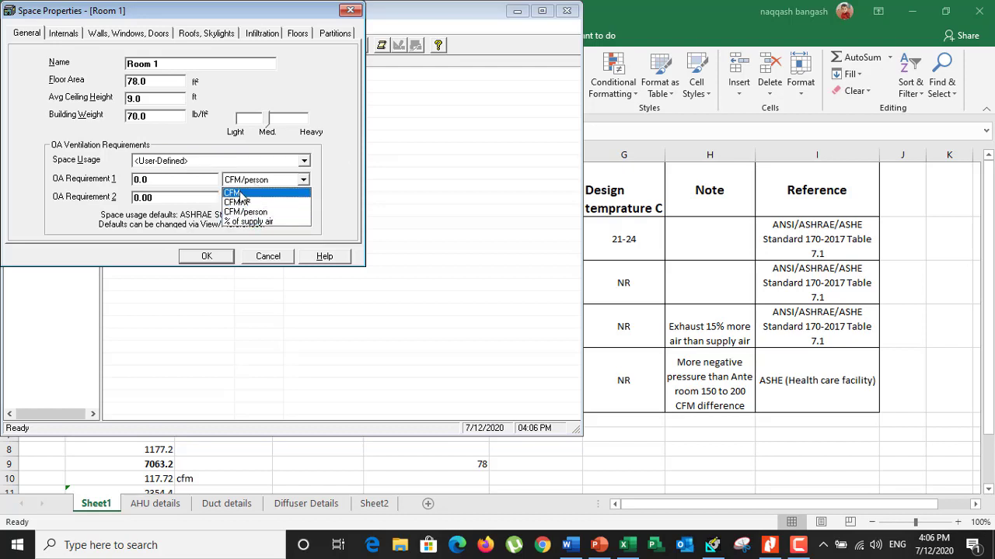
click(257, 192)
Switch to Excel and extend the E9 formula to the room volume by multiplying 7.8*10 by the 9 ft ceiling height
click(576, 458)
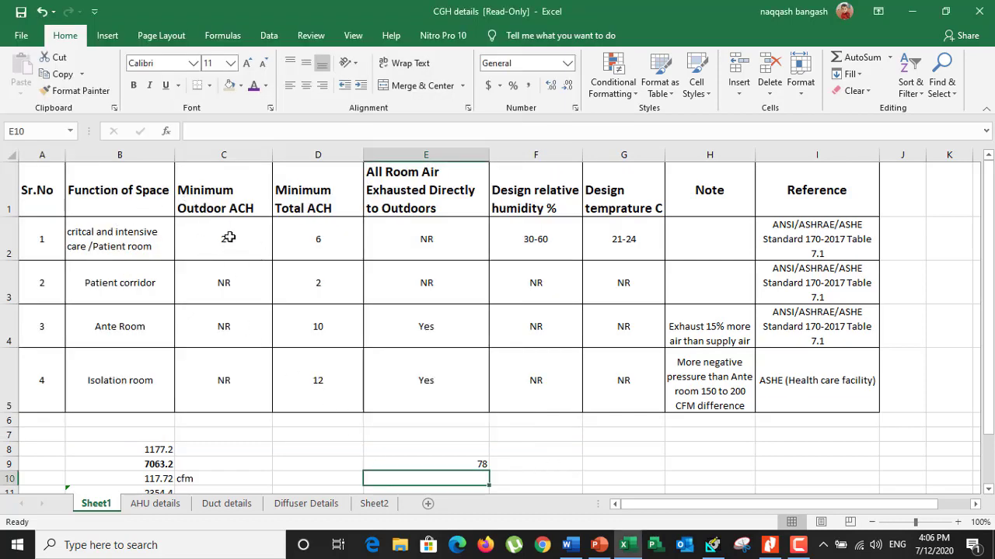
click(475, 464)
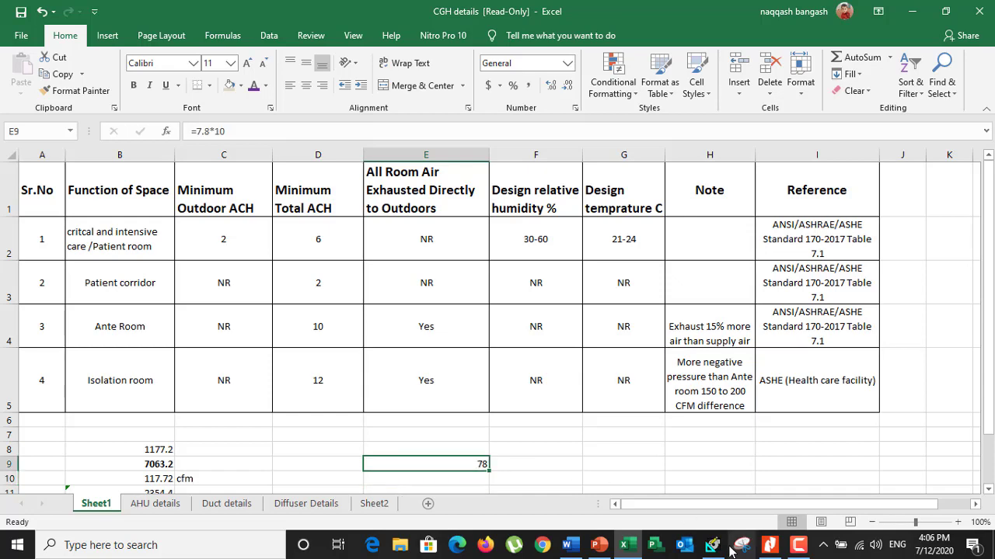
click(713, 545)
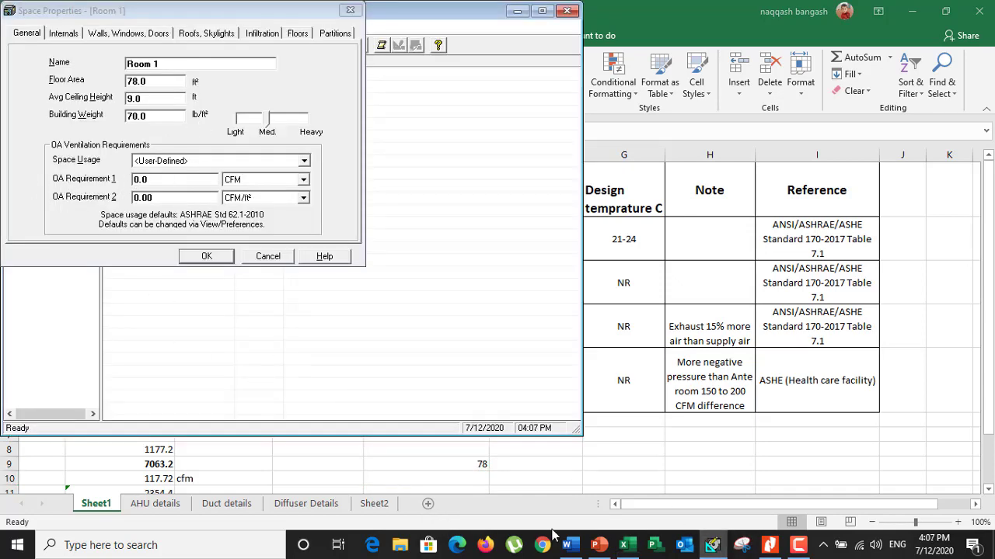
click(624, 544)
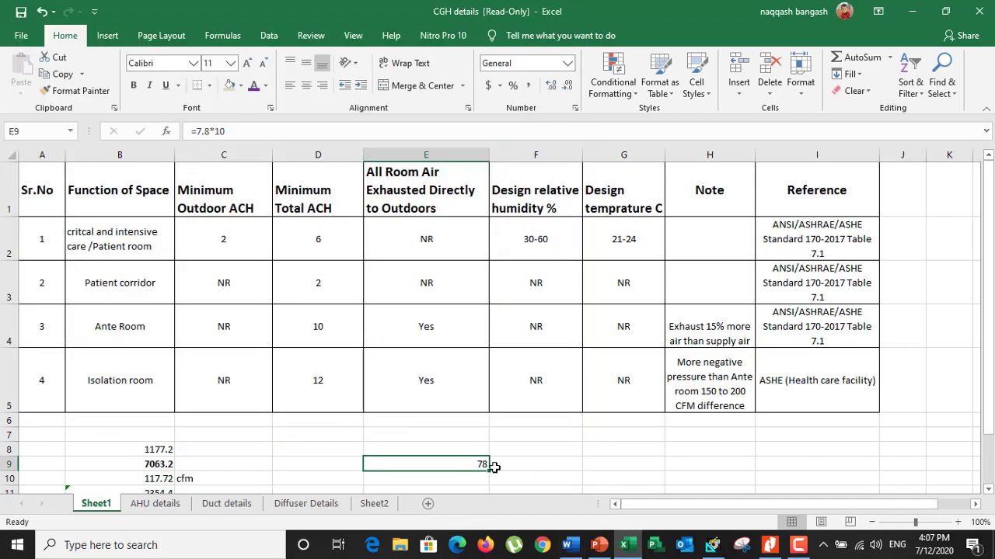
text(=7.8*10*9)
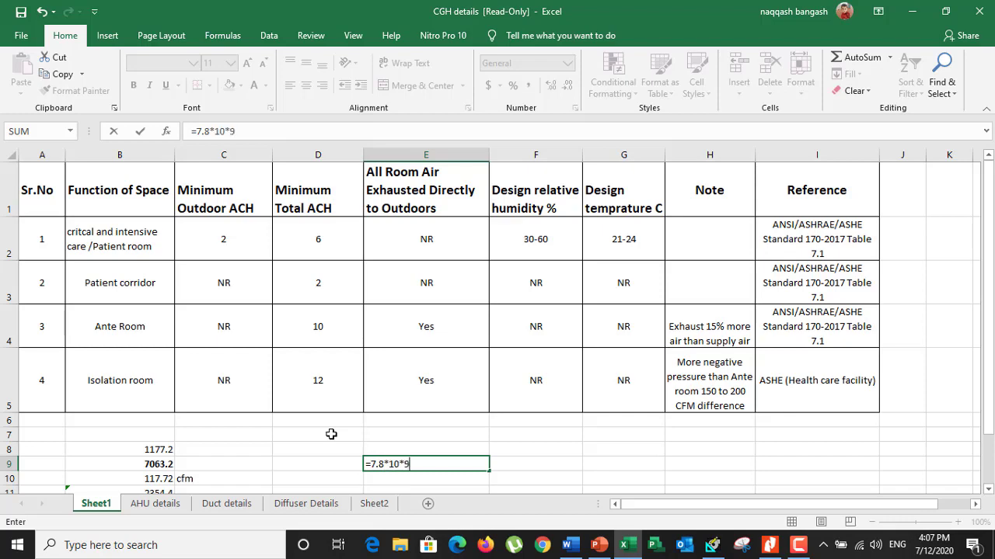
key(Return)
Calculate the hourly outdoor air volume in E10 as =E9*C2, using the patient room's minimum outdoor ACH
scroll(422, 477, down, 1)
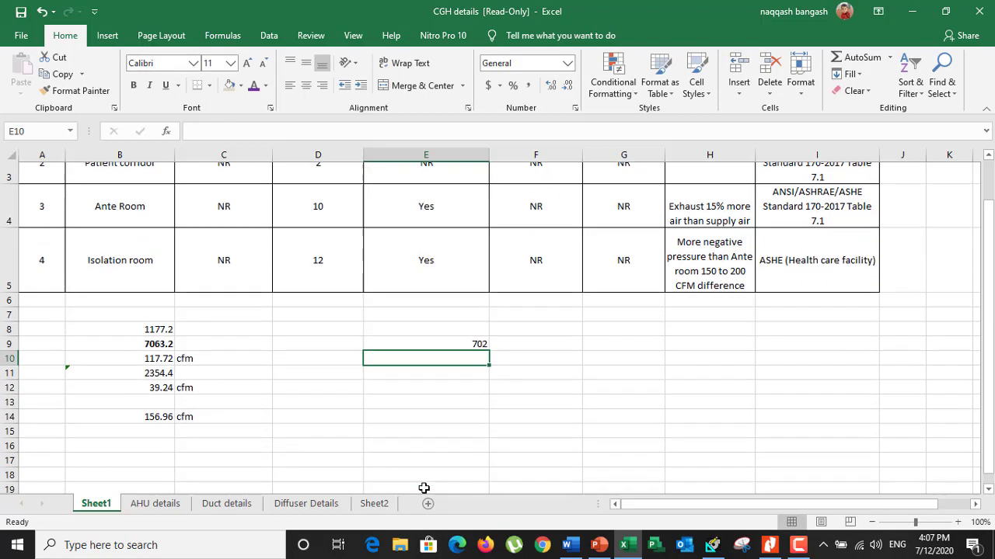
text(=)
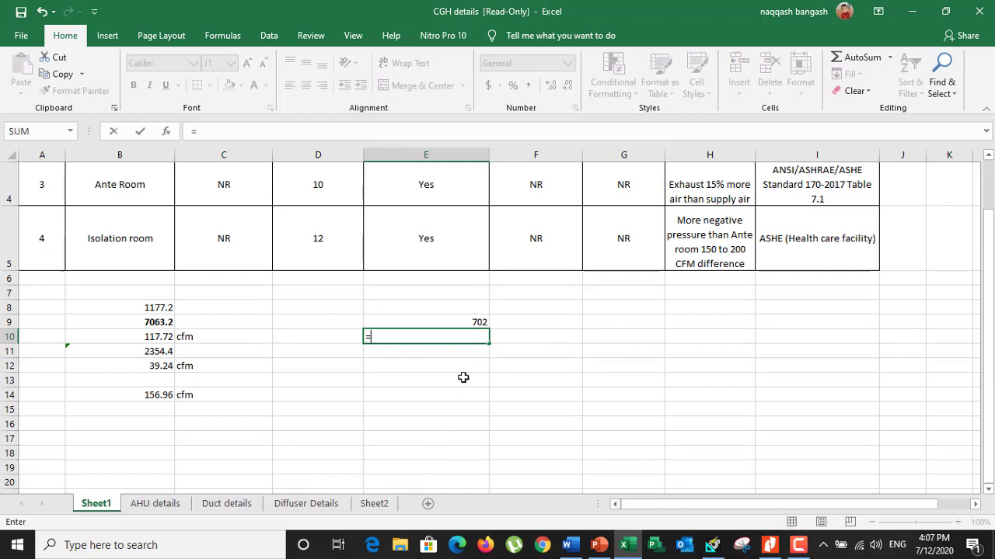
click(474, 321)
text(*)
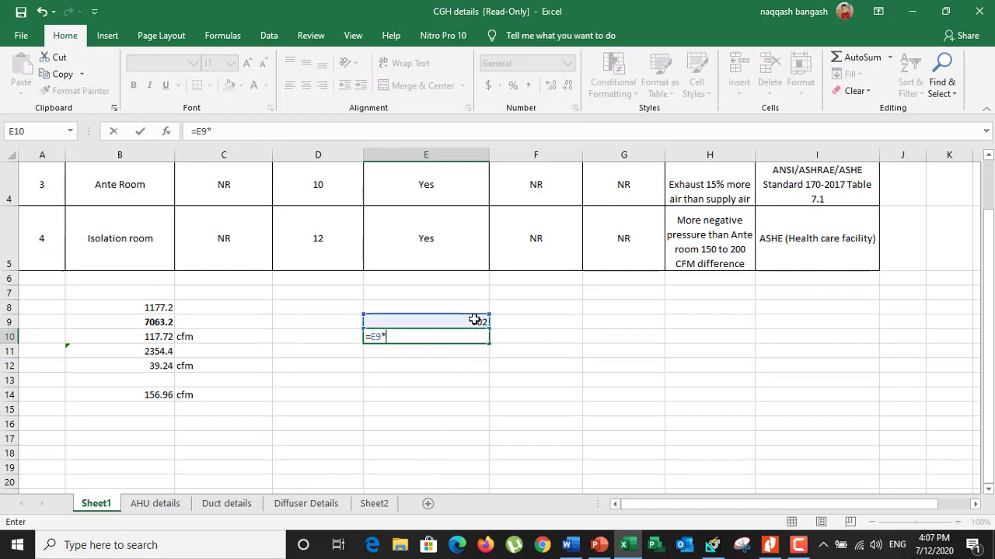
scroll(473, 321, up, 1)
click(240, 237)
scroll(341, 362, down, 2)
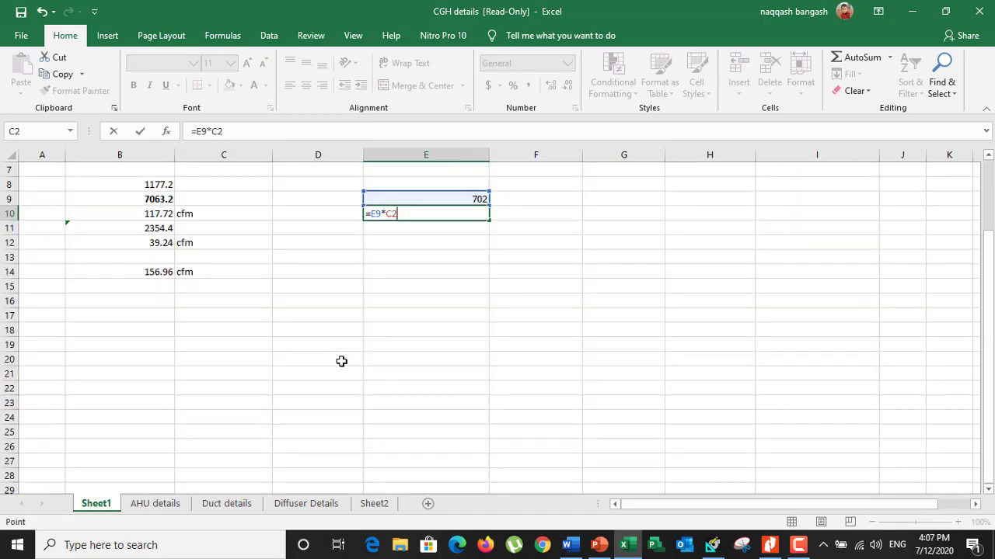
key(Return)
Convert the hourly outdoor air volume to airflow per minute in E11 with =E10/60 and label it cfm in F11
text(=)
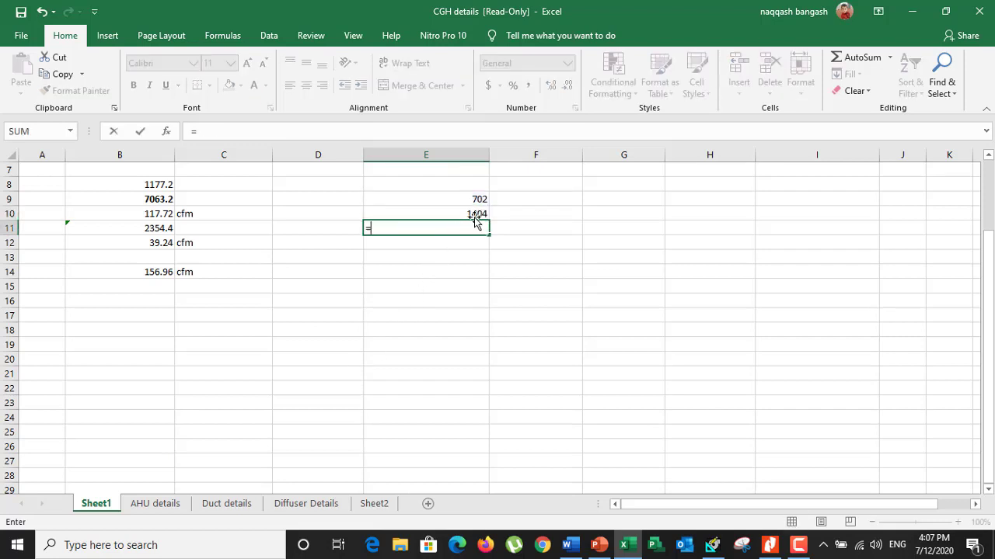
click(471, 215)
text(/60)
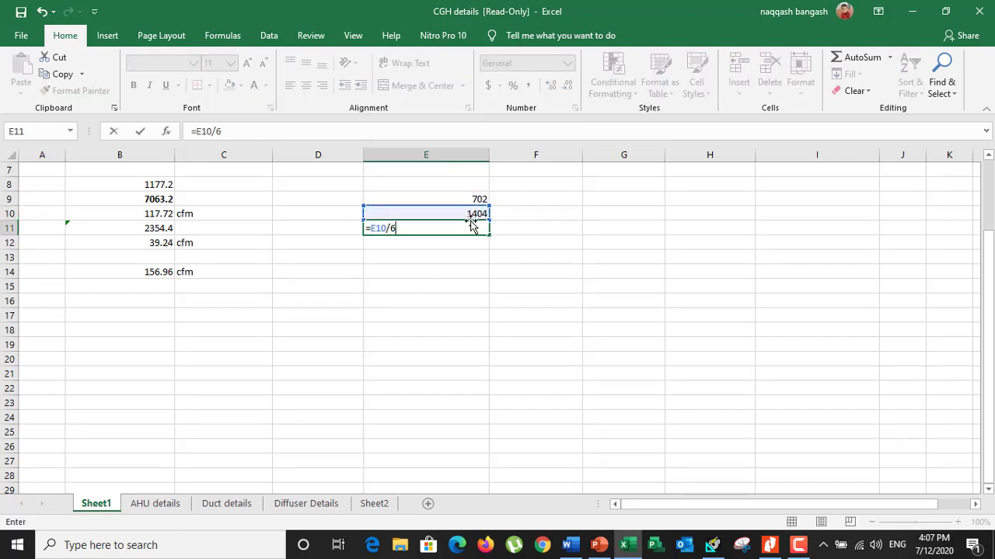
key(Return)
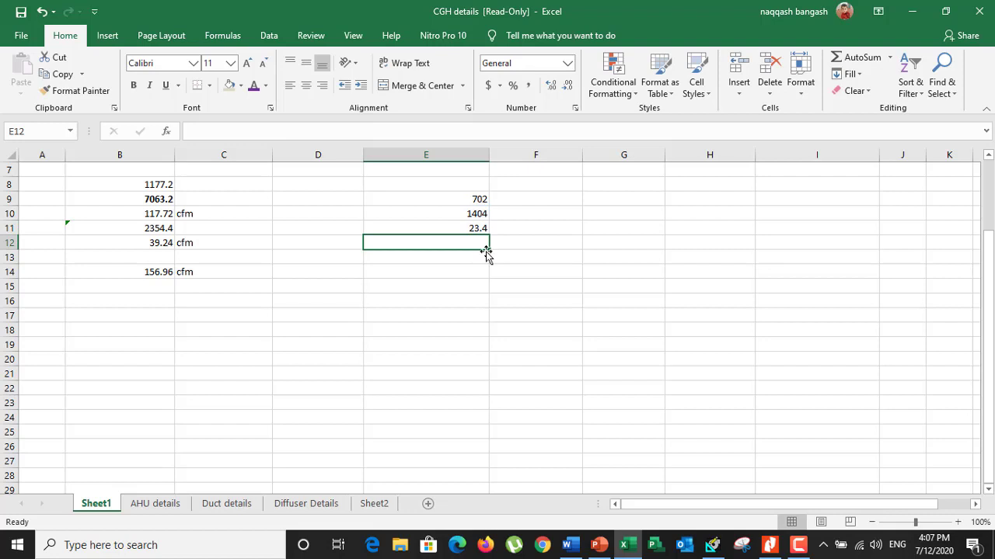
click(476, 228)
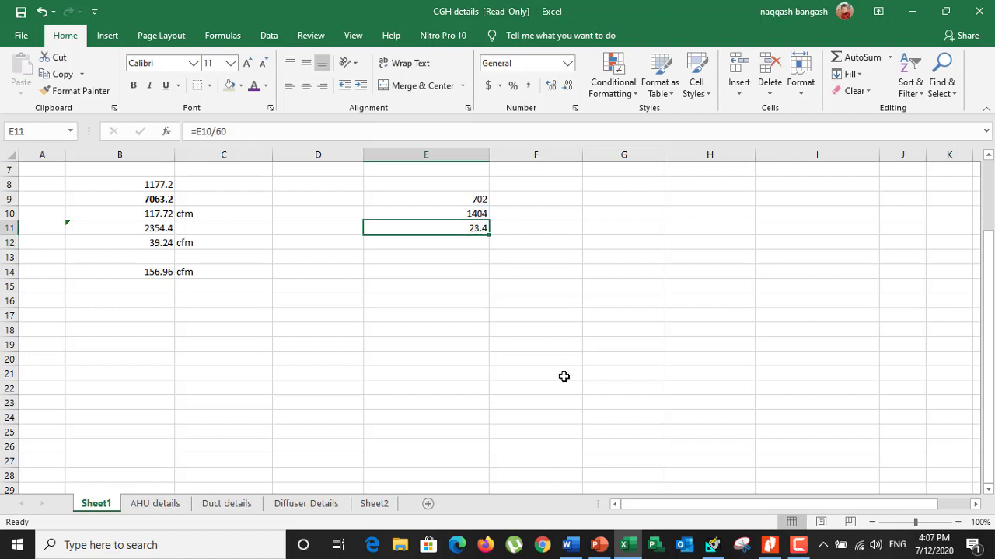
click(529, 232)
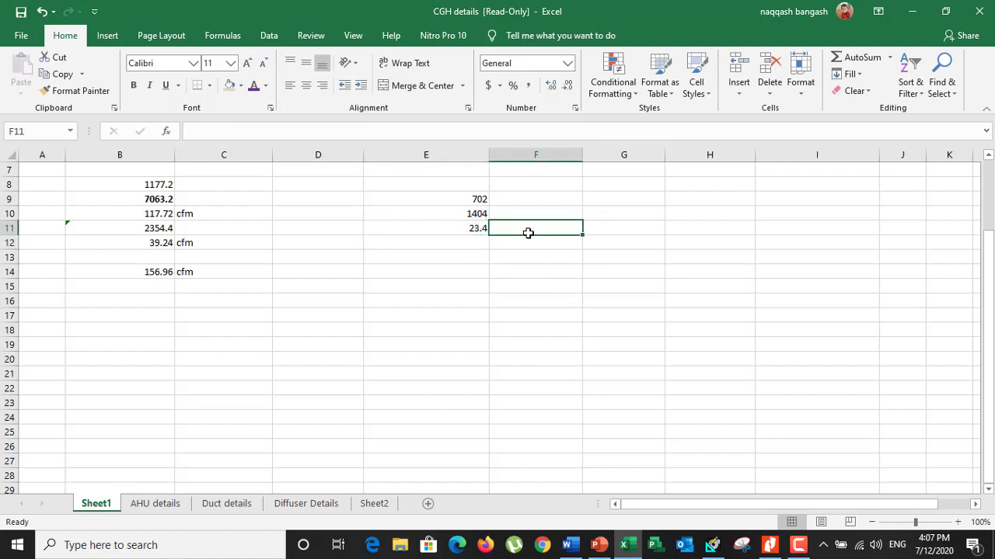
text(cfm)
click(531, 288)
click(533, 298)
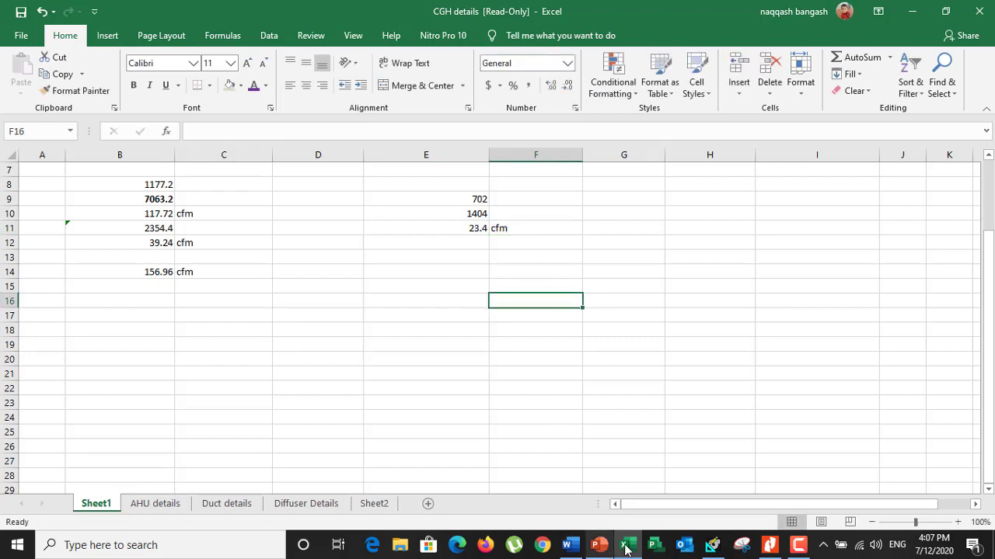
Switch to HAP, set Room 1's OA Requirement 1 to 23 CFM, and choose Recessed, unvented as the overhead lighting fixture type
click(712, 545)
click(162, 178)
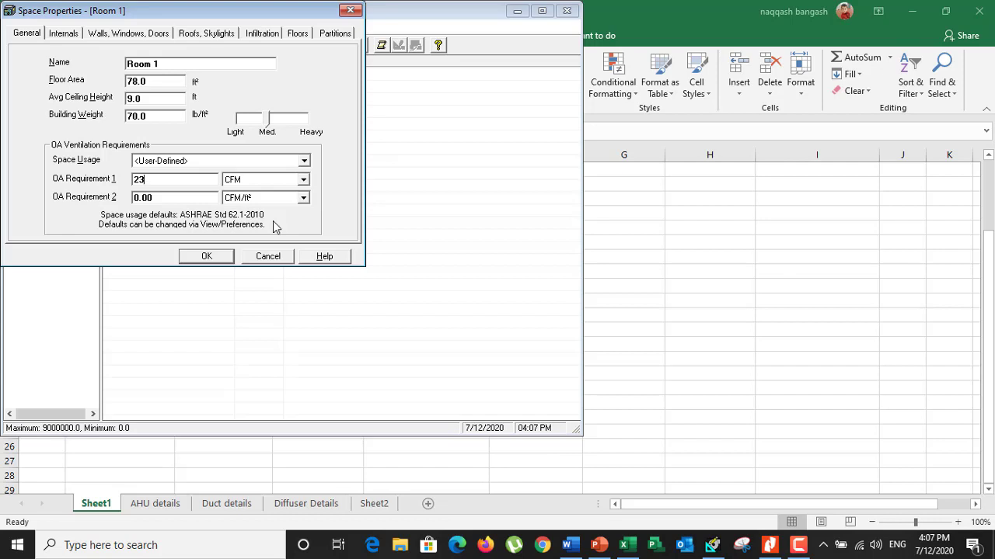
click(62, 34)
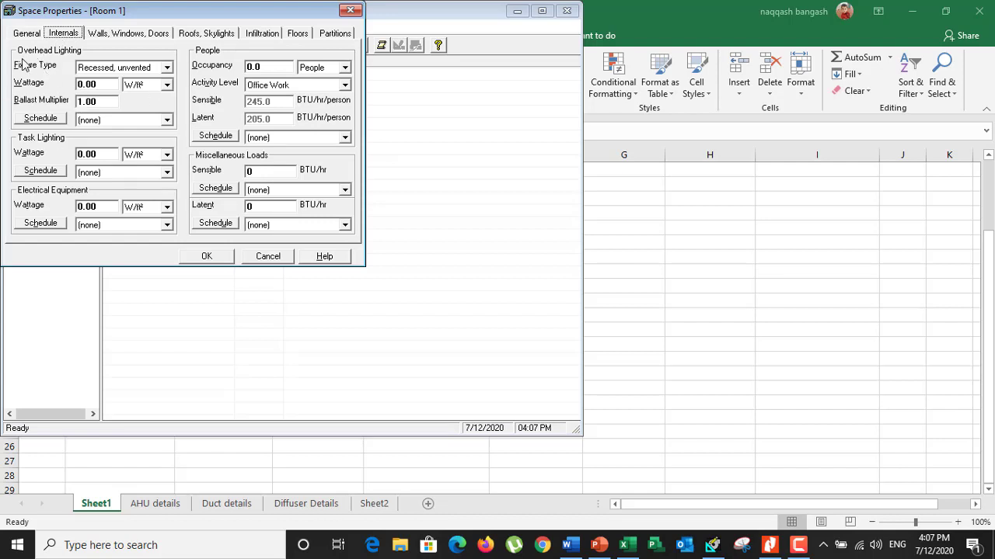
click(168, 67)
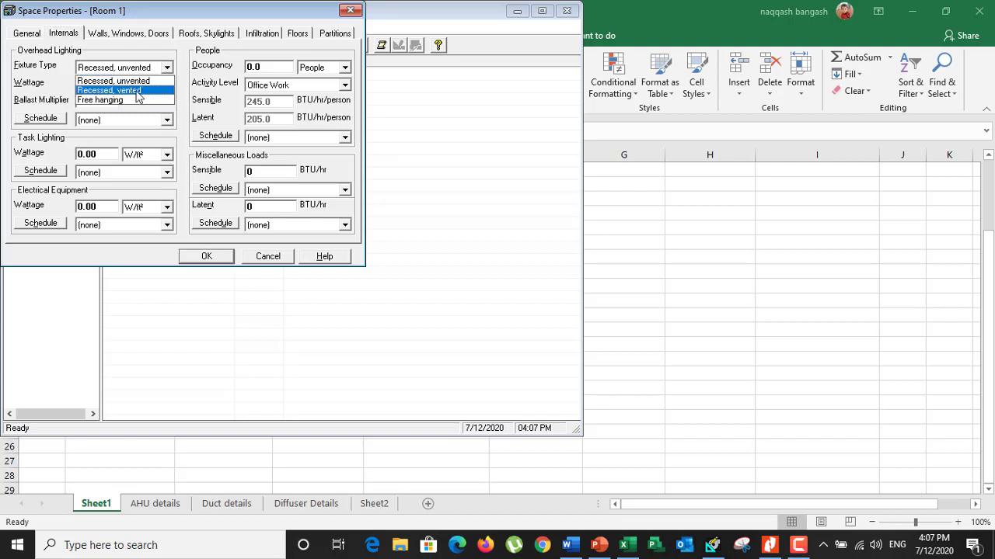
click(113, 82)
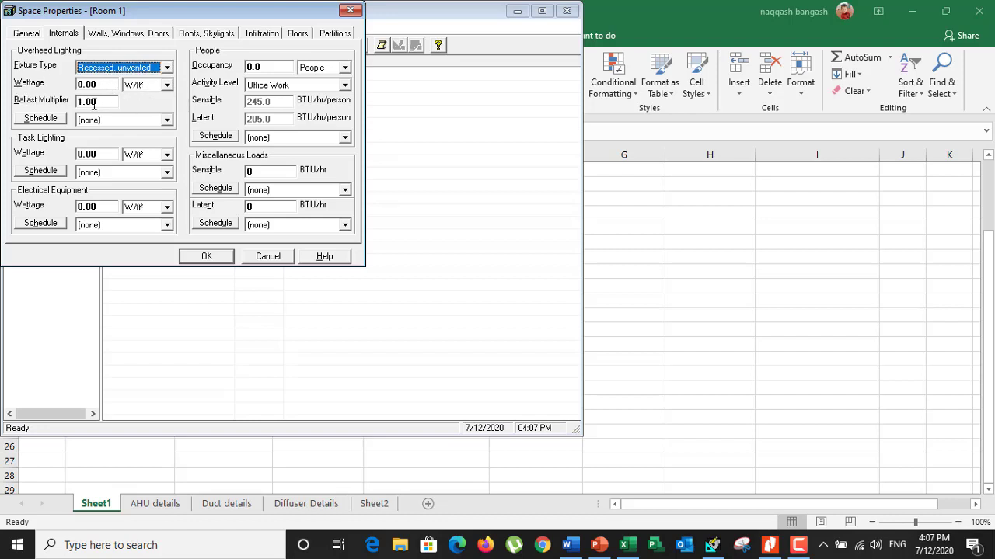
Switch to Word and look up the 2010 ASHRAE/IES 90.1 lighting power density for the Hospital building type
click(576, 549)
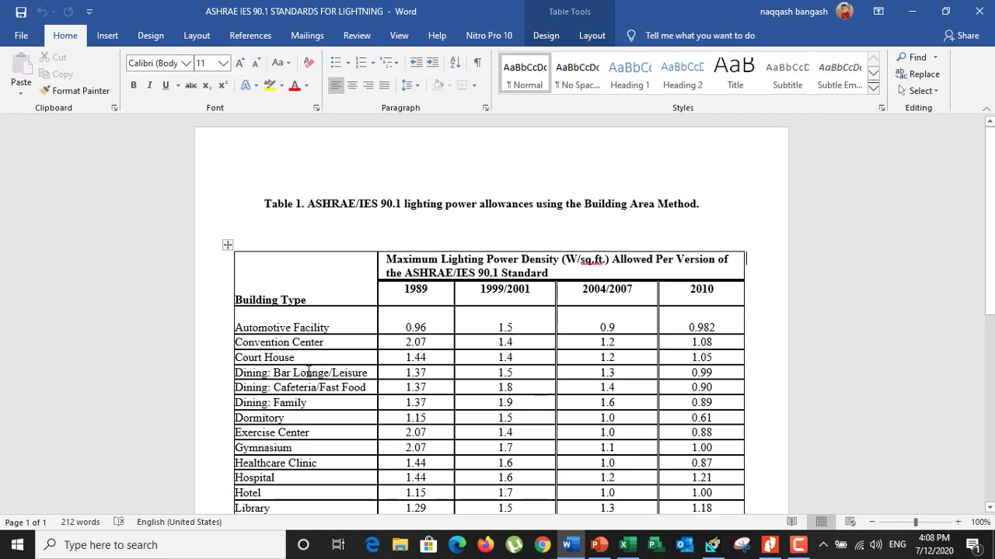
scroll(308, 372, down, 2)
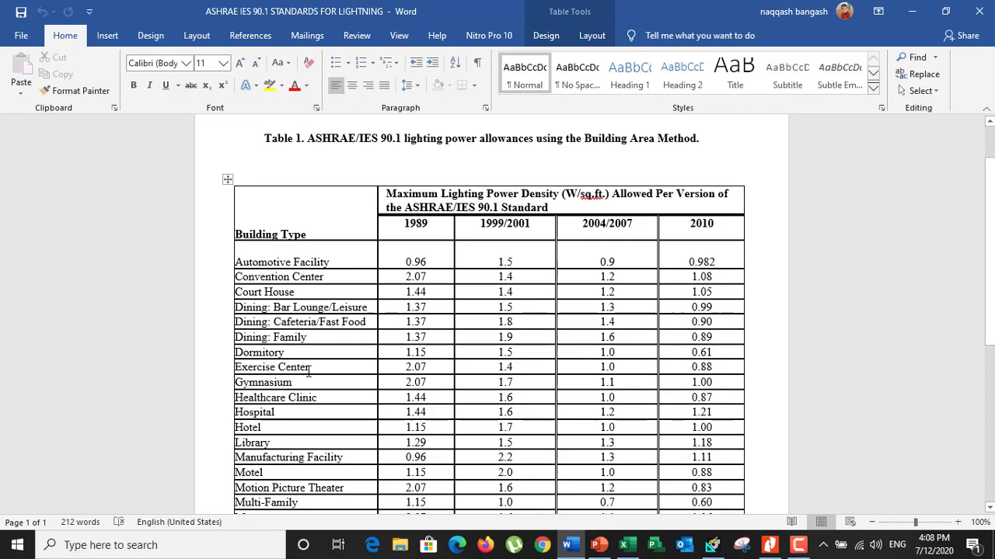
drag(688, 225, 726, 227)
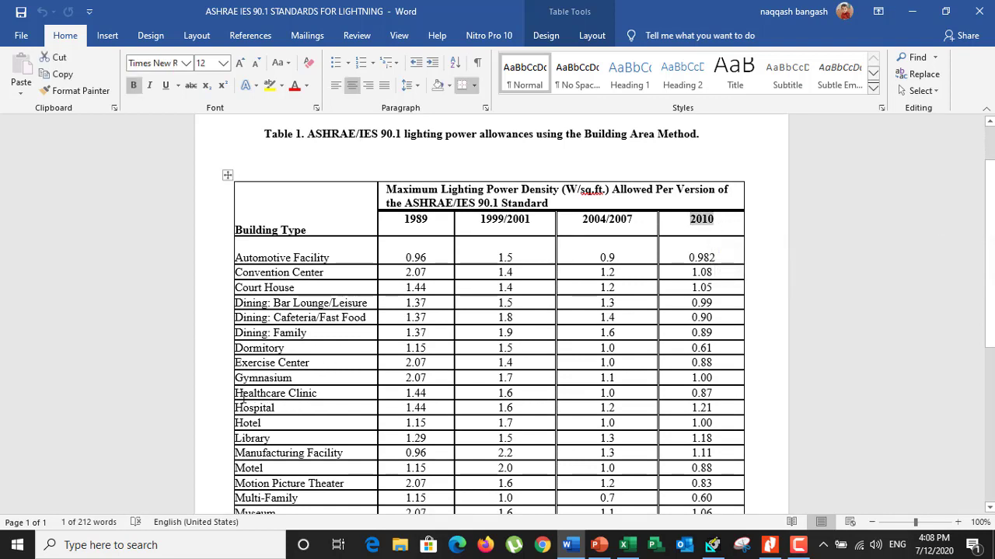
drag(245, 408, 694, 415)
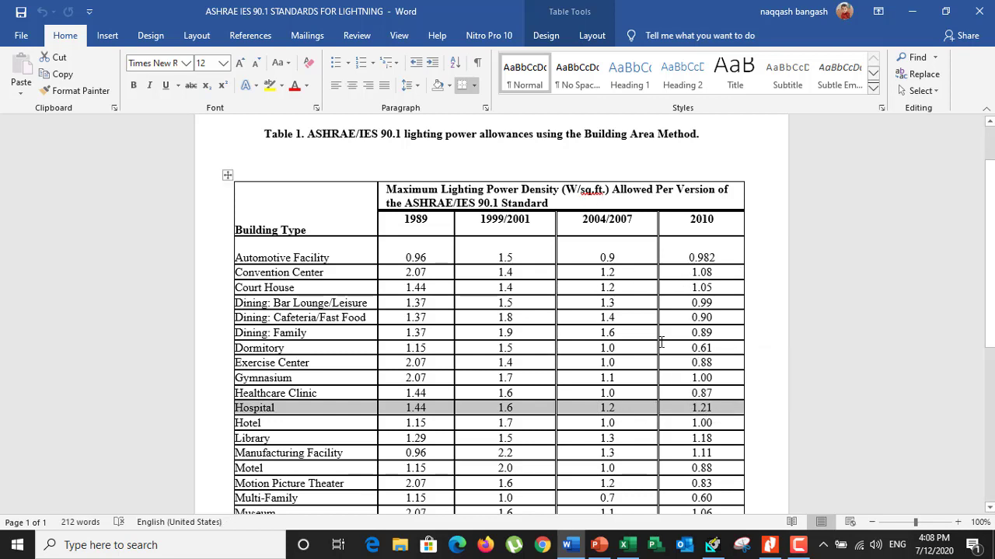
Switch to HAP and set Room 1's overhead lighting wattage to 1.21 W/ft²
click(712, 545)
click(108, 84)
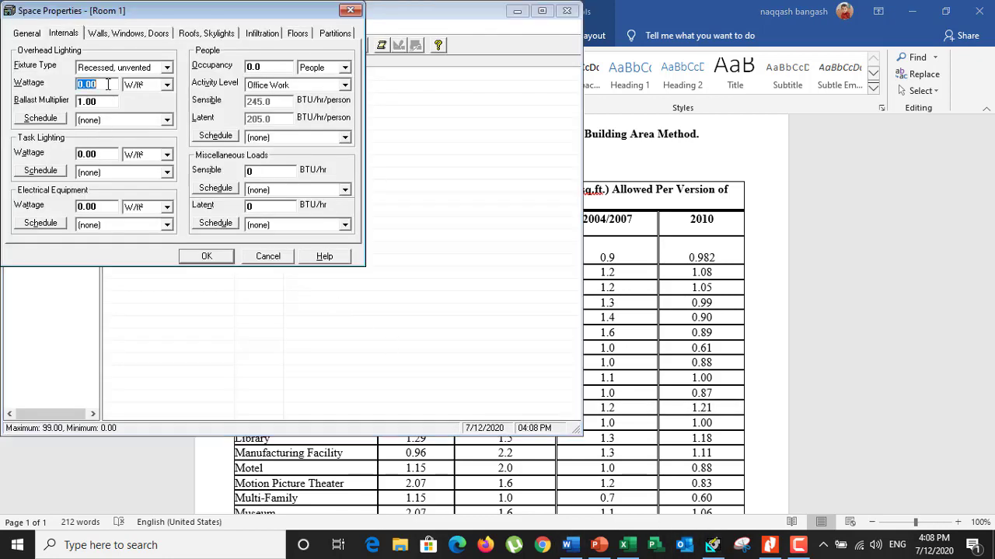
text(1.21)
Create the overhead lighting schedule as Sample Schedule, checking Profile One at 100% for all hours and saving it
click(51, 119)
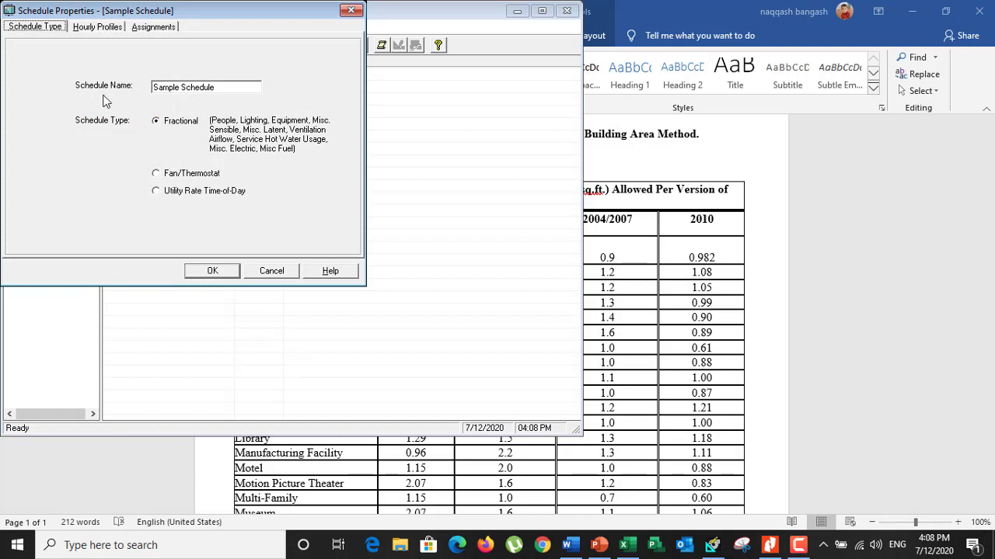
click(83, 28)
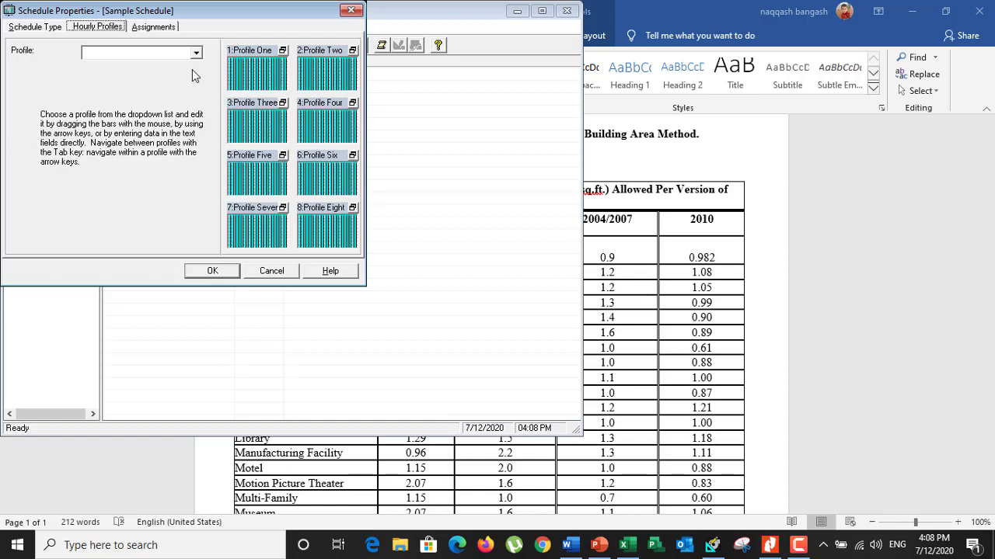
double_click(253, 68)
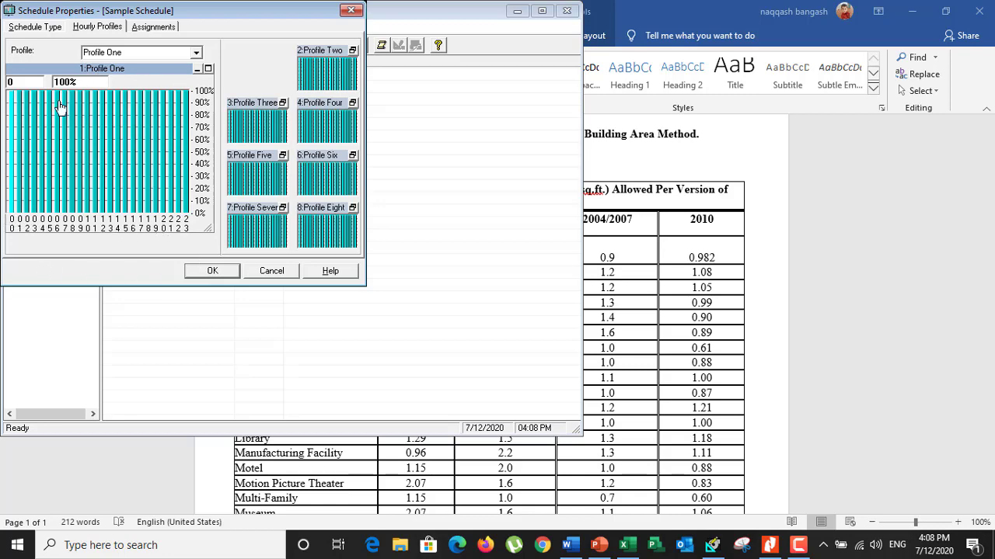
click(204, 270)
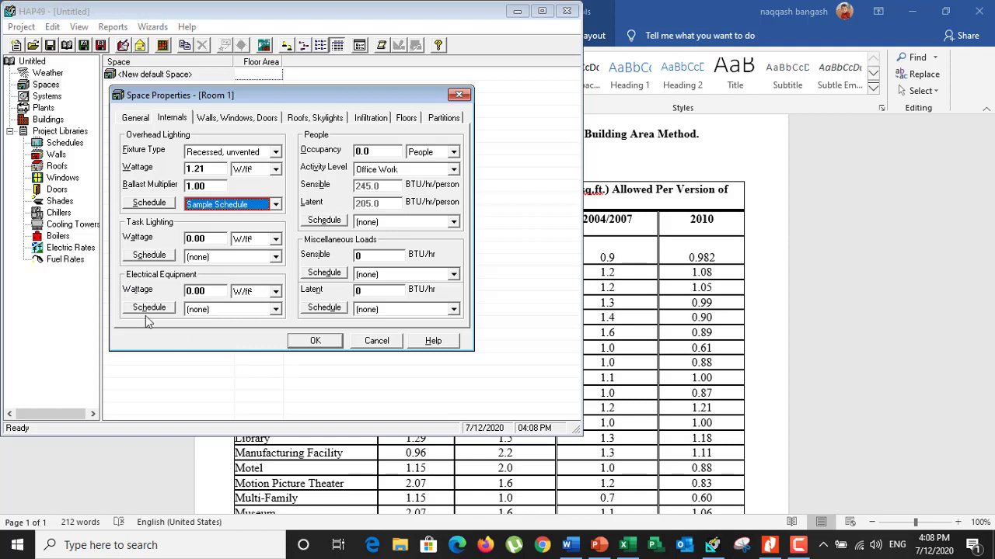
Set Room 1's occupancy to 2 people with a User-defined activity level and a sensible heat gain of 250 BTU/hr/person
click(384, 150)
text(2)
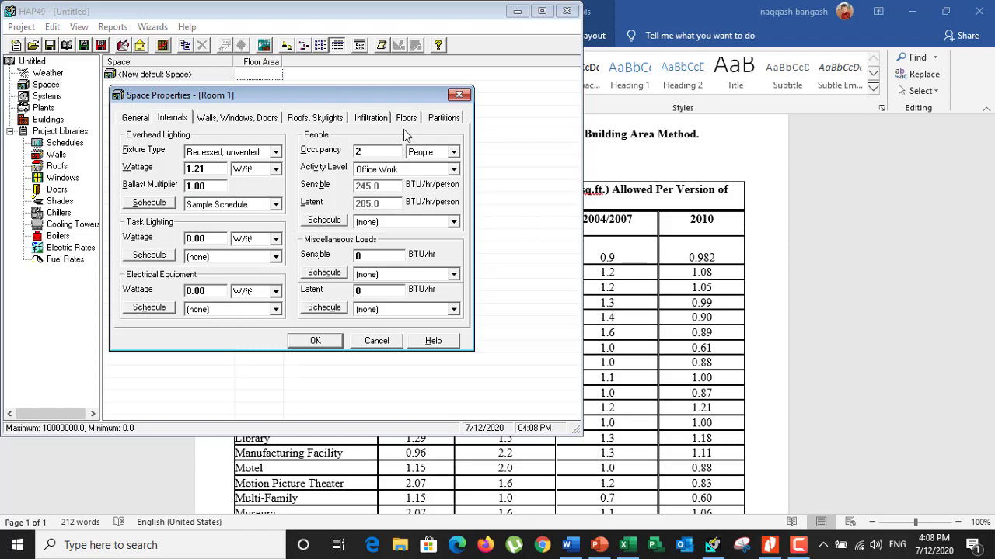
click(453, 170)
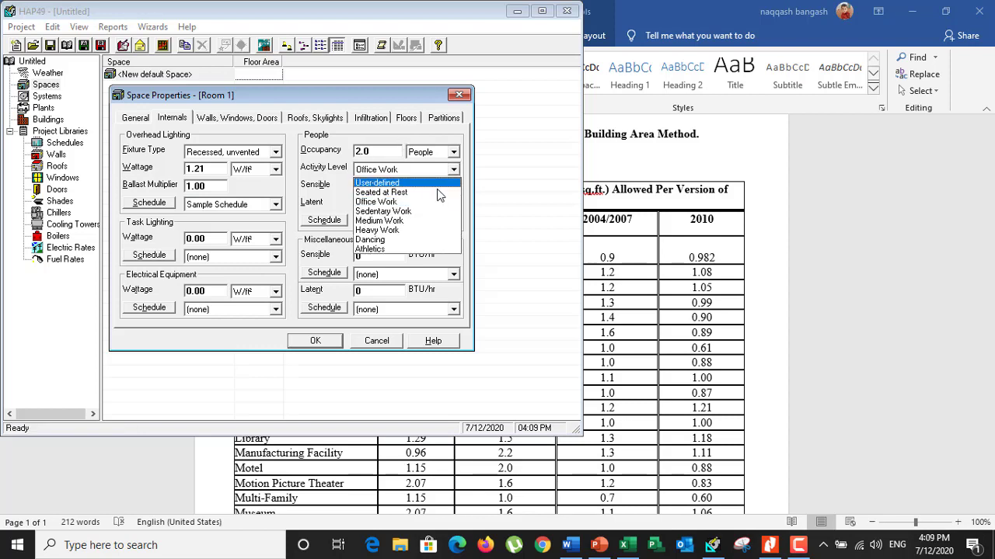
click(406, 184)
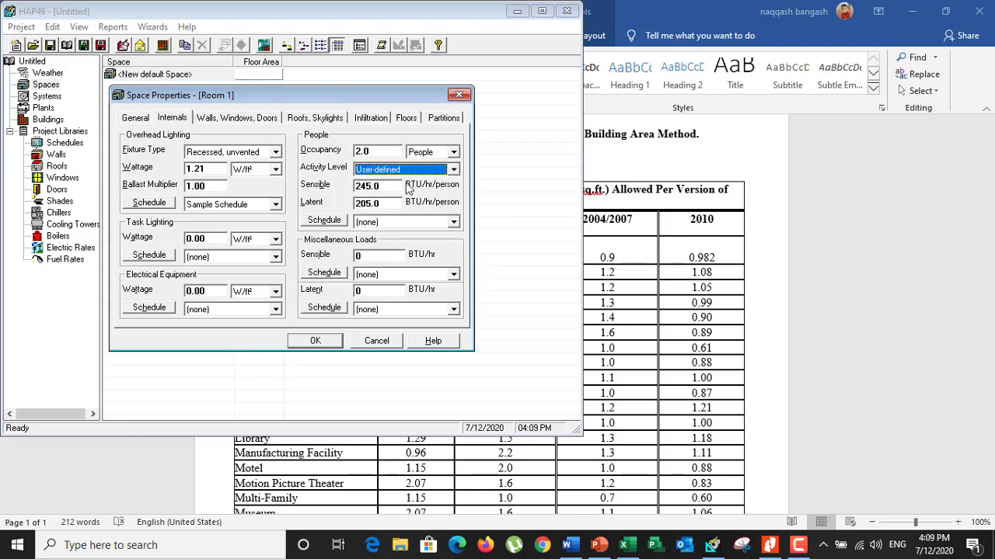
key(Tab)
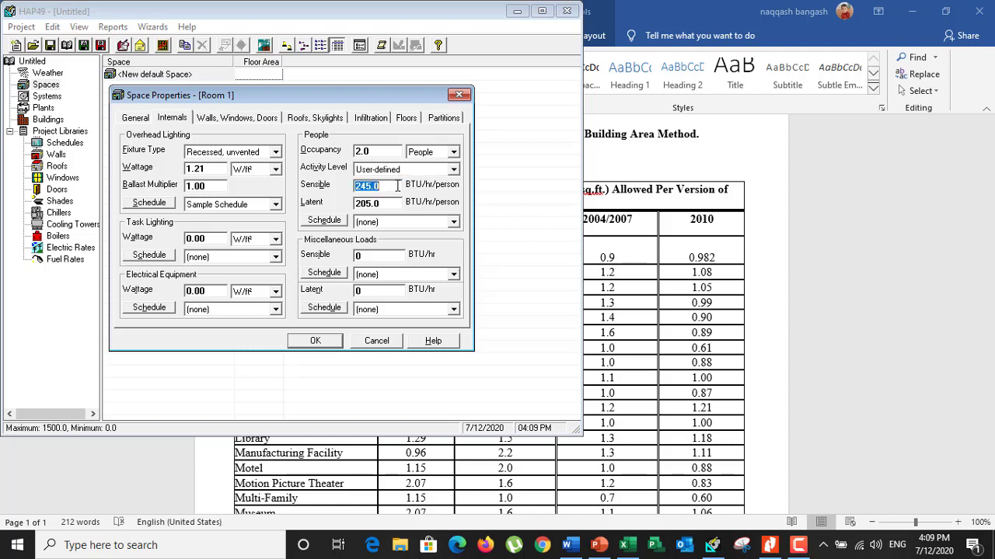
text(250)
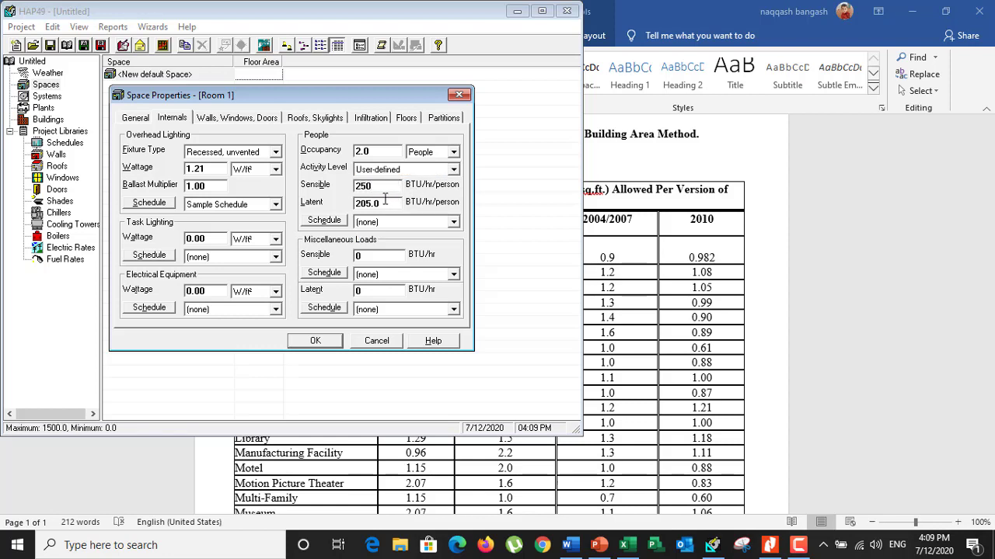
key(Tab)
Create a new schedule for Room 1's people load and name it Person profile
click(335, 223)
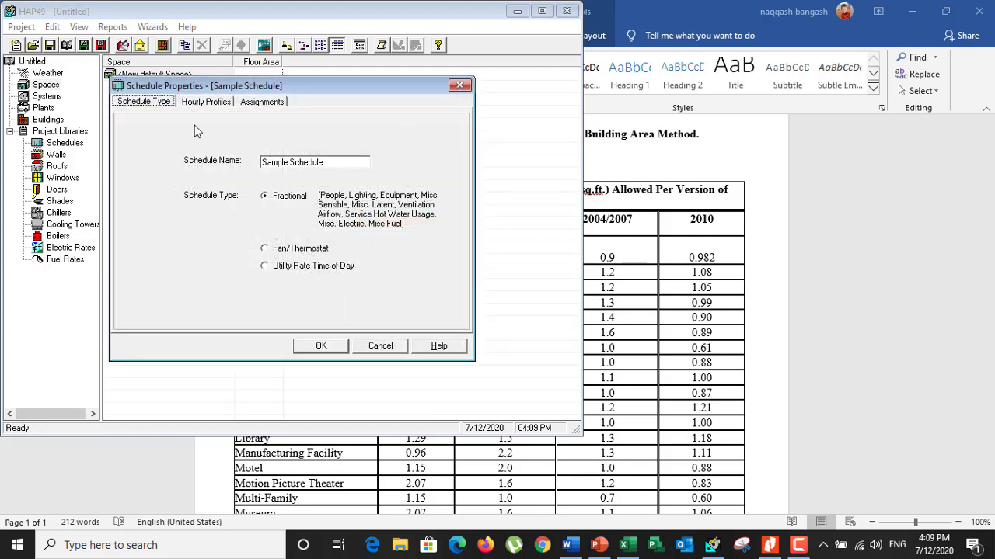
click(191, 104)
double_click(355, 151)
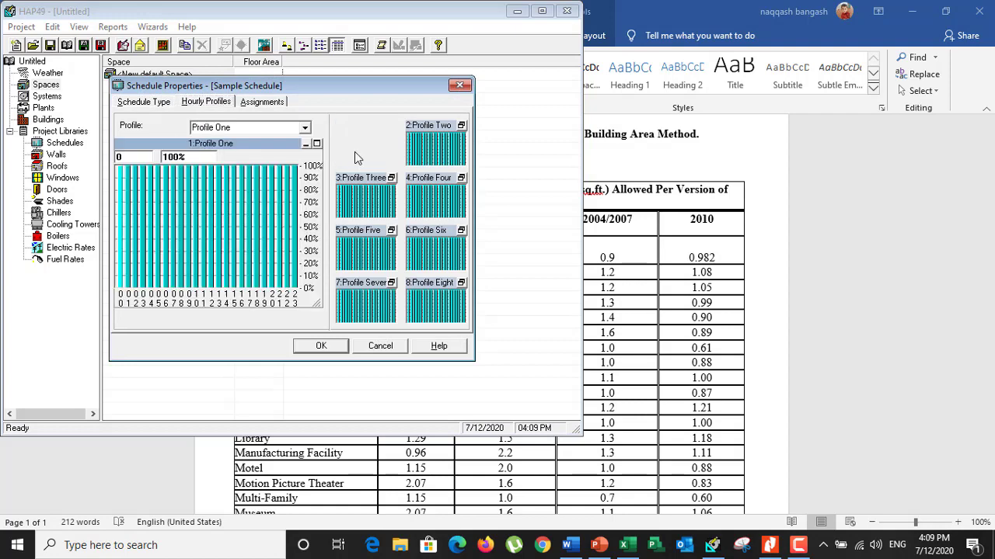
click(340, 347)
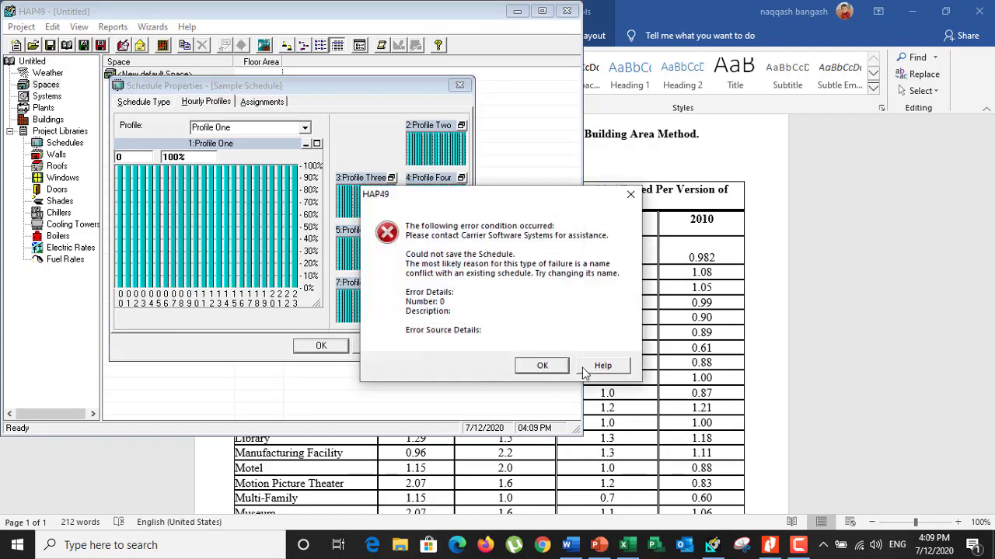
click(542, 365)
click(143, 102)
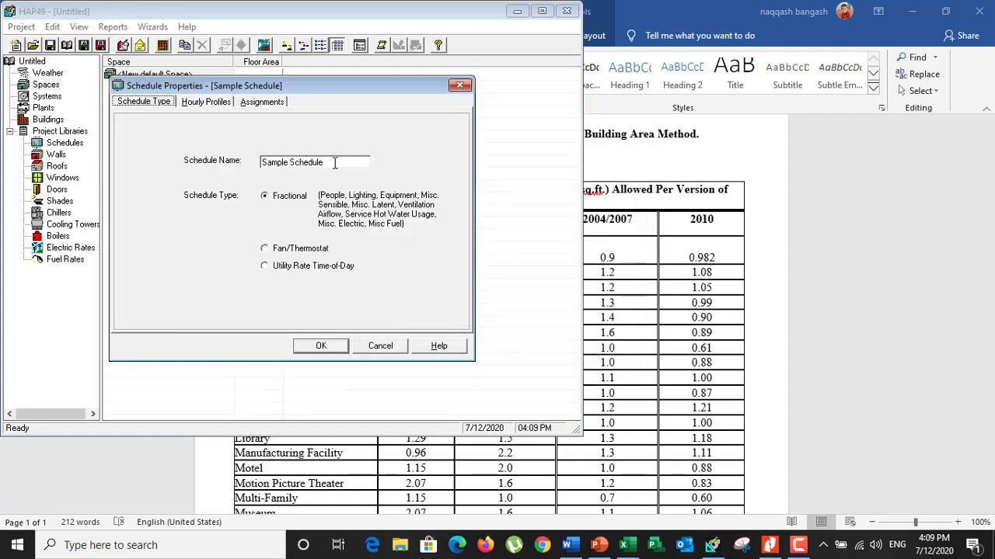
drag(262, 162, 327, 165)
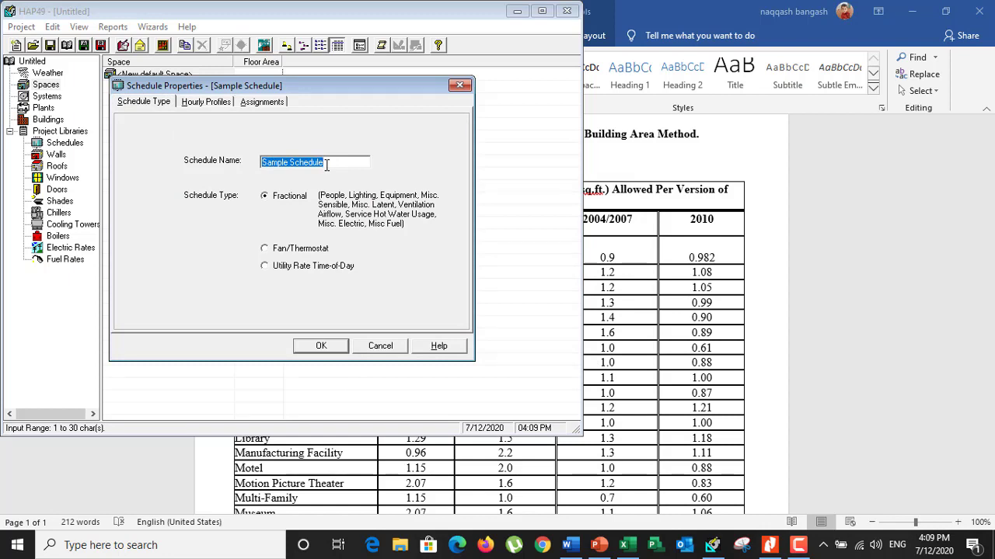
text(Person profile)
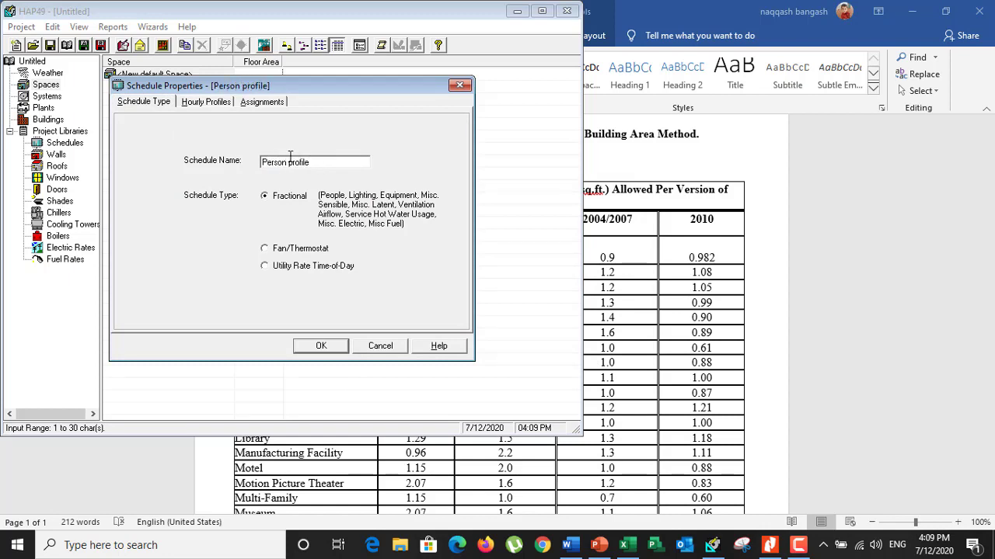
Lower hours 00 to 08 of the people schedule's Profile One to 0%
click(194, 102)
double_click(356, 162)
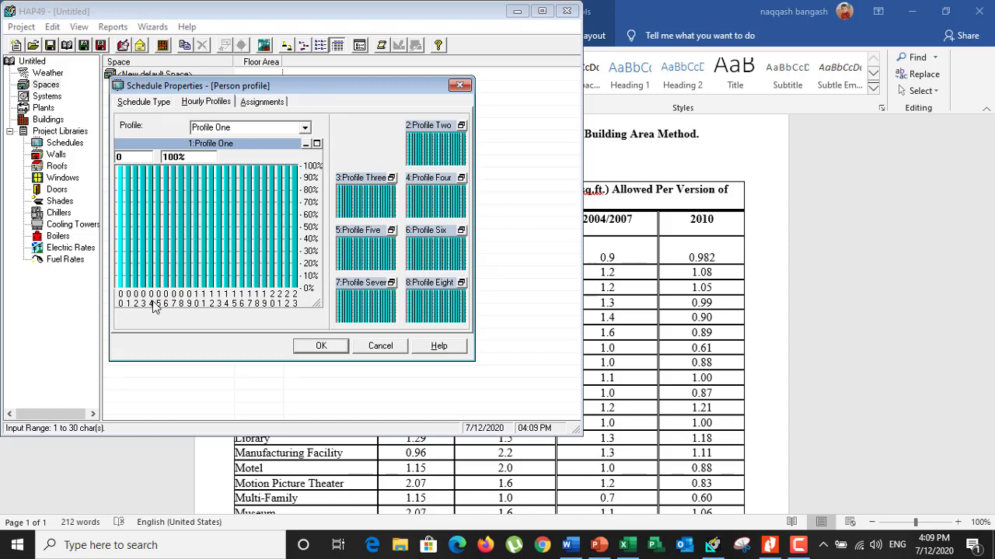
click(181, 301)
mouse_move(174, 282)
mouse_down()
mouse_move(172, 300)
mouse_move(119, 299)
mouse_up()
click(120, 299)
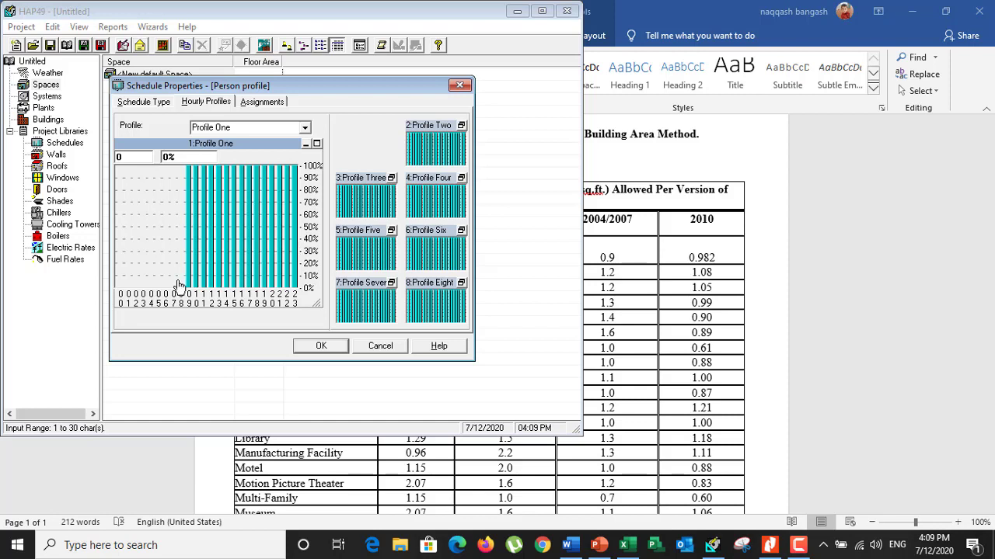
Raise hours 00 to 08 of Profile One back to 100% and save the people schedule
mouse_move(178, 286)
mouse_down()
mouse_move(187, 173)
mouse_move(144, 215)
mouse_move(141, 266)
mouse_move(142, 178)
mouse_move(127, 282)
mouse_move(124, 165)
mouse_up()
drag(122, 288, 123, 166)
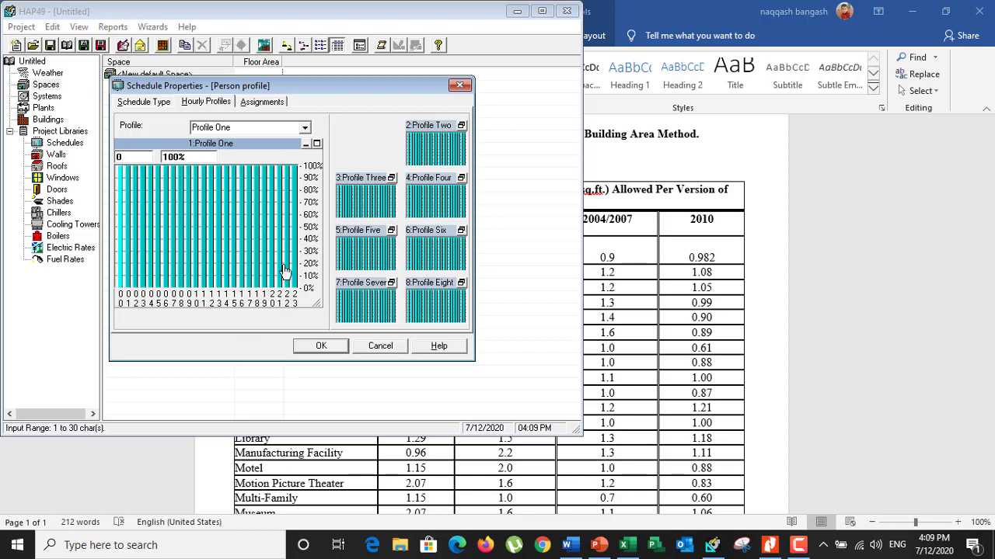
click(330, 350)
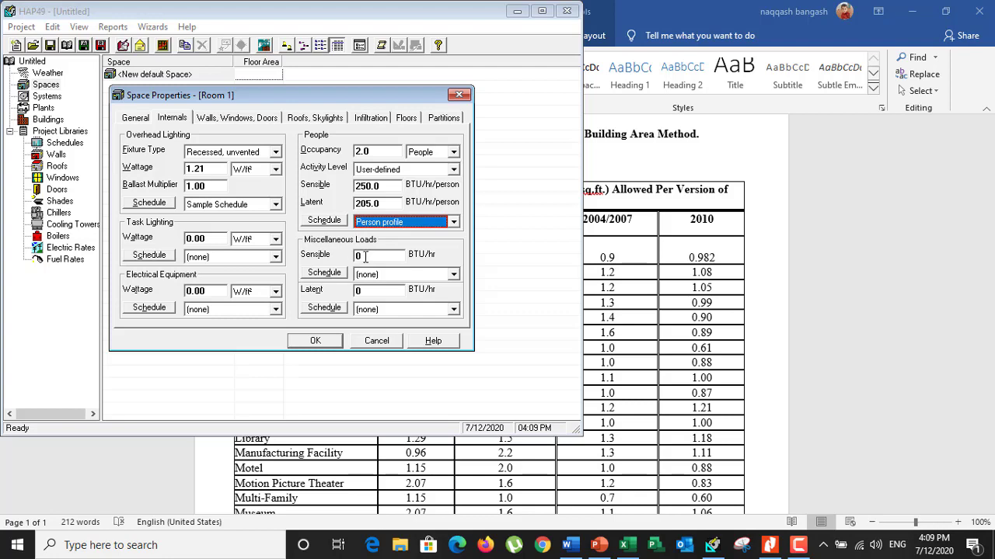
Set Room 1's first wall exposure to N and the second to E
click(230, 119)
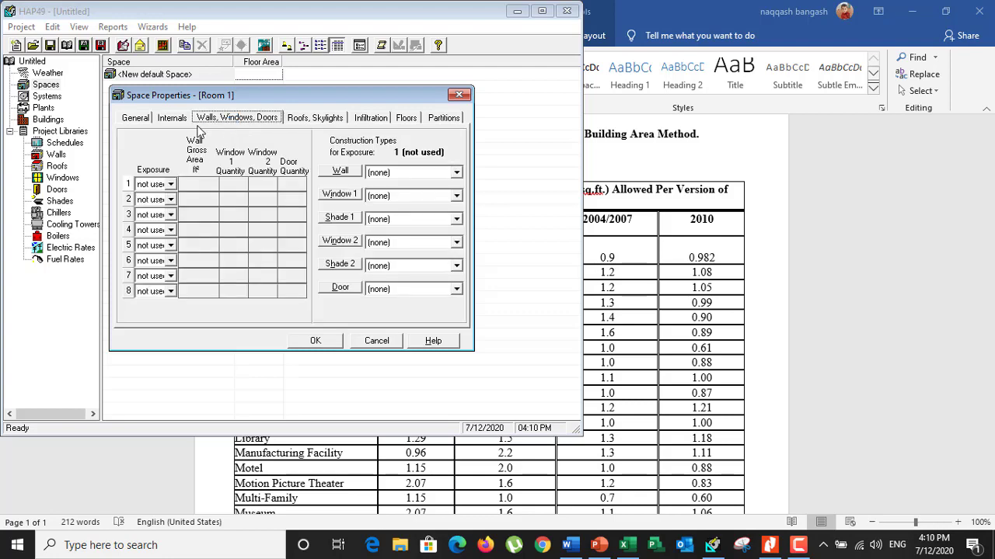
click(156, 121)
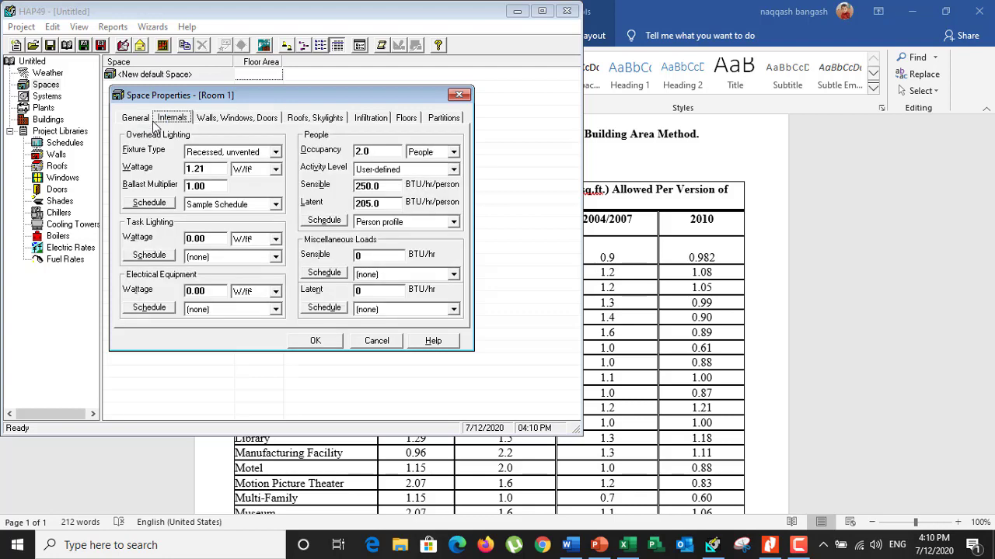
click(238, 118)
click(170, 184)
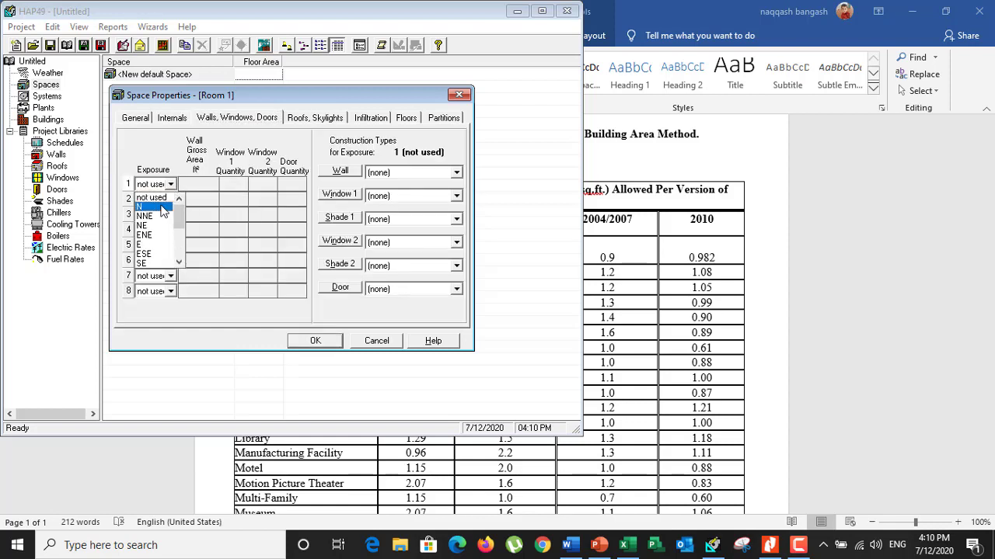
click(162, 207)
click(170, 200)
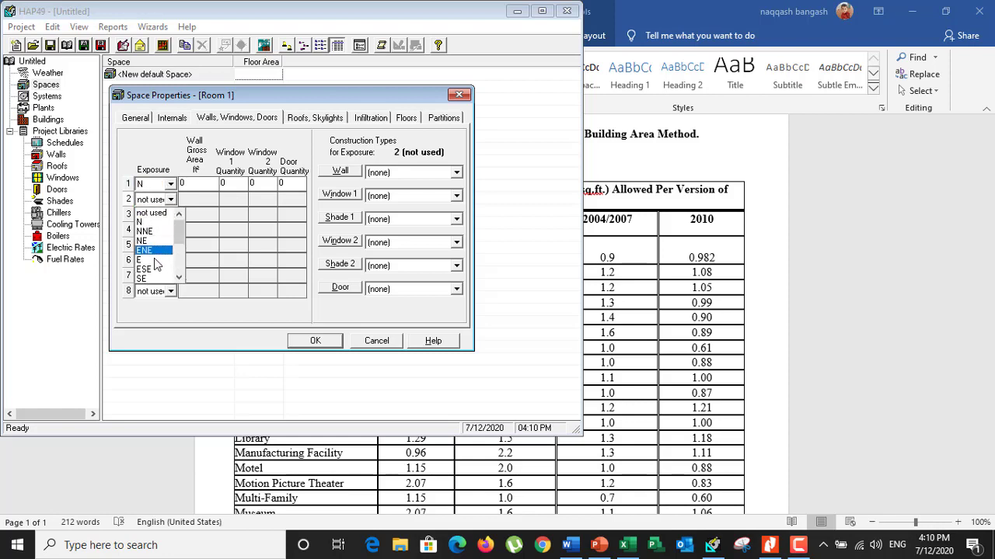
click(155, 261)
Set Room 1's third wall exposure to S and the fourth to W
click(170, 215)
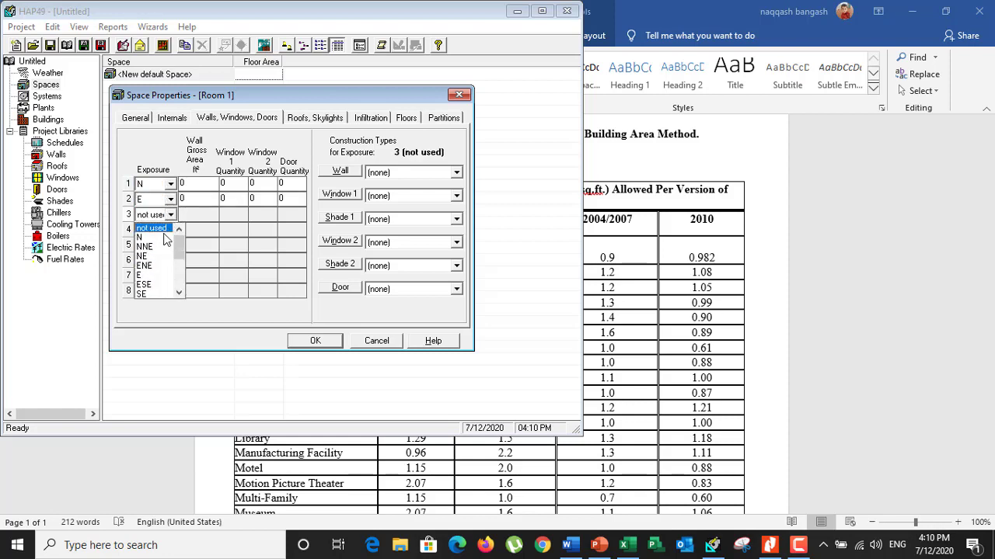
scroll(154, 278, down, 1)
click(153, 285)
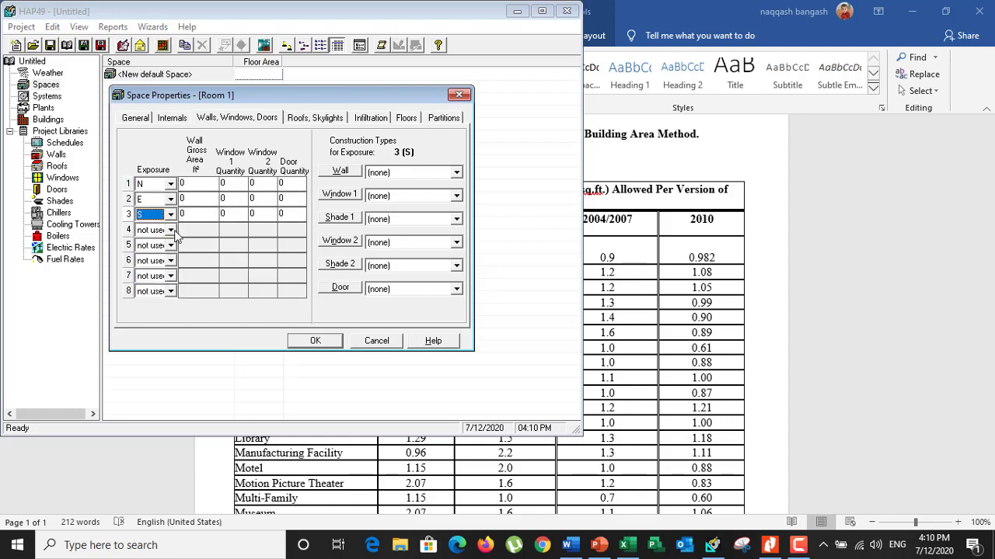
click(170, 230)
scroll(153, 300, down, 3)
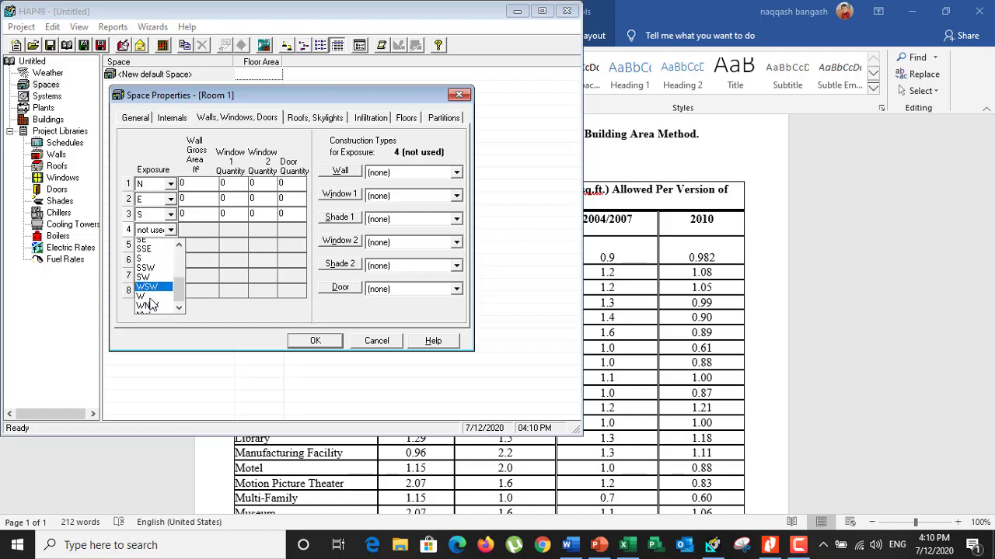
click(148, 297)
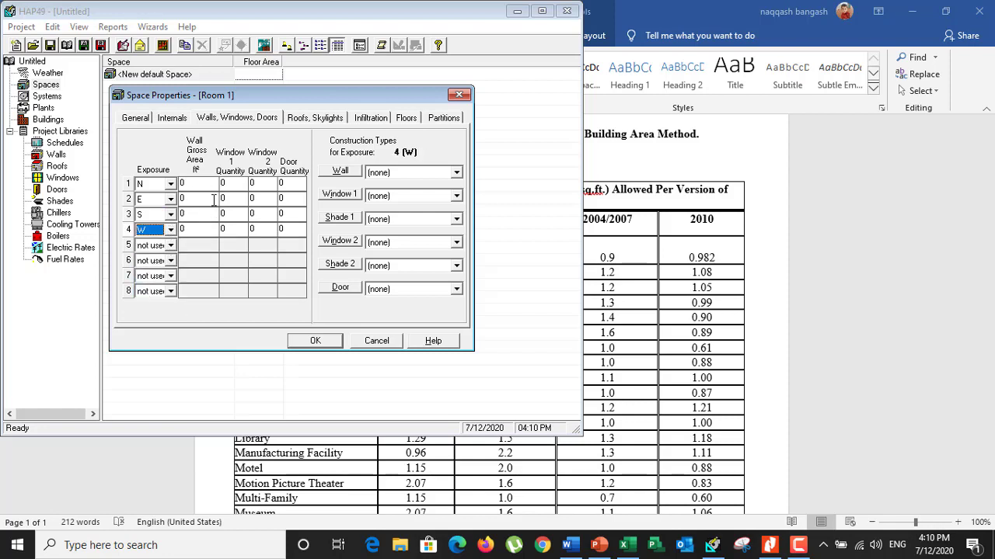
Check Room 1's dimensions on the Nitro Pro duct plan, and in HAP set the N and S walls' gross area to 90 ft²
click(204, 184)
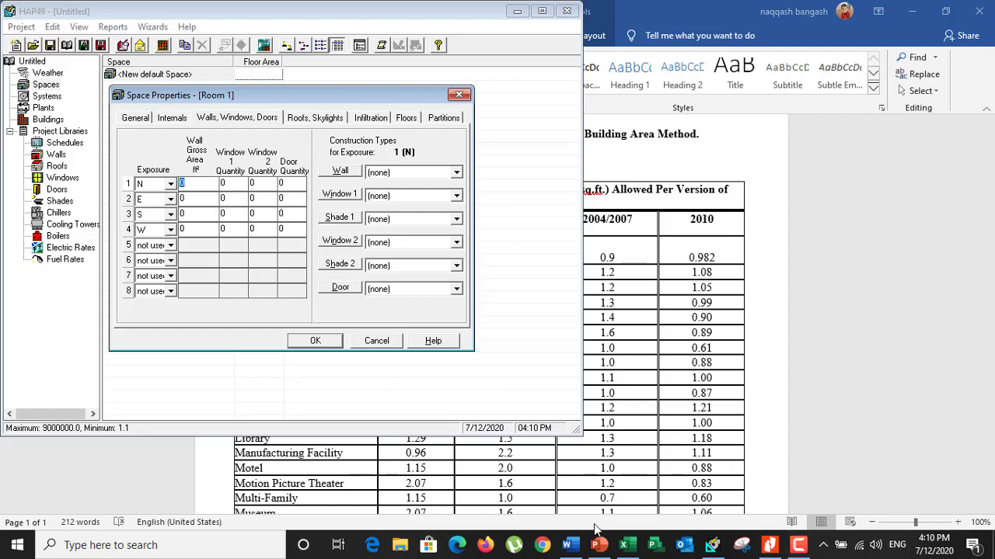
click(624, 546)
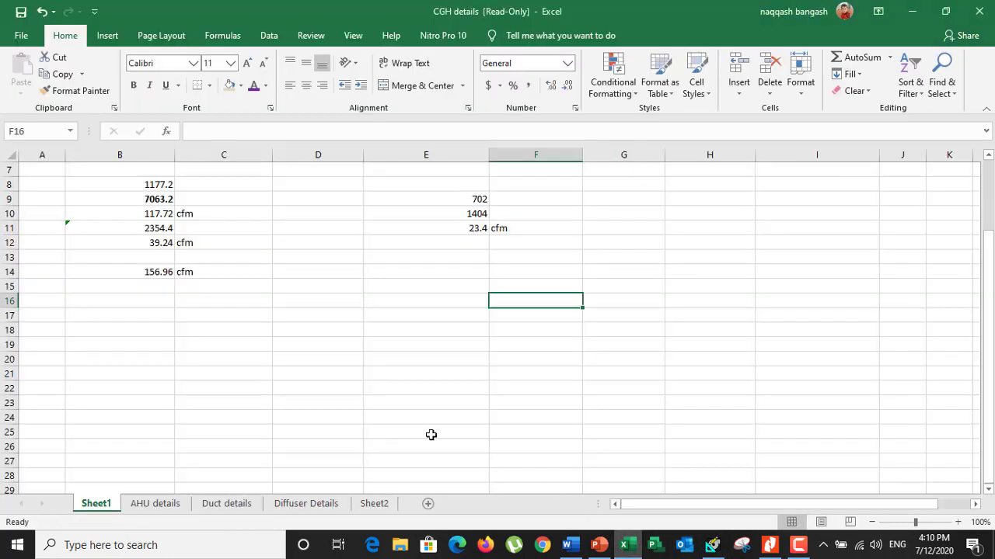
click(781, 550)
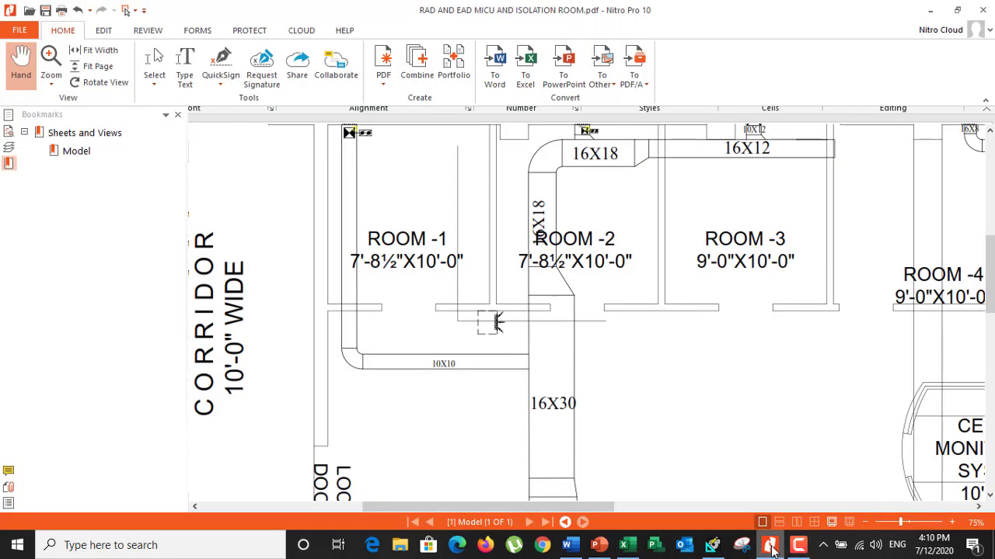
scroll(348, 300, up, 2)
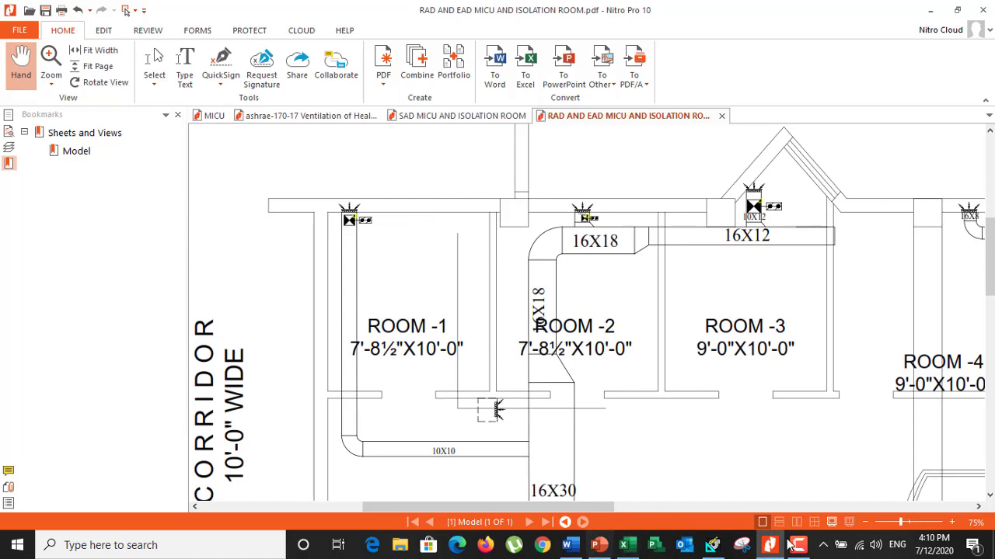
click(713, 546)
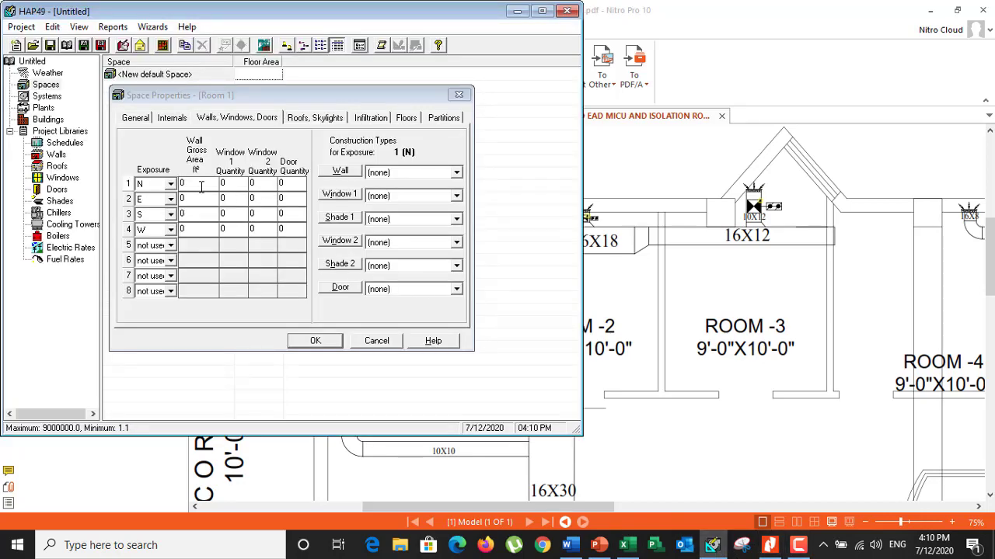
click(201, 187)
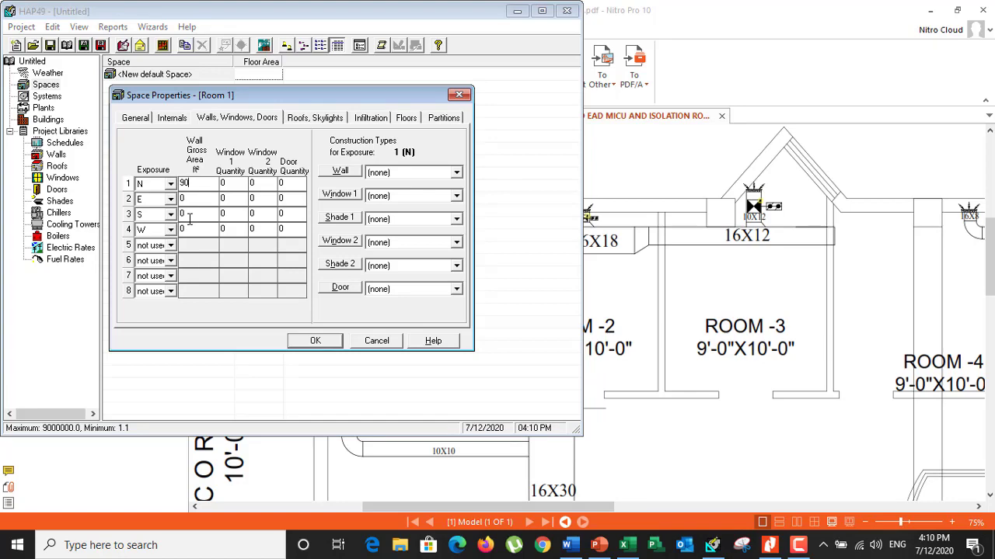
click(190, 218)
text(90)
Recheck Room 1's dimensions on the plan and calculate the remaining wall area in Excel cell F16 with =7.8*9
click(777, 552)
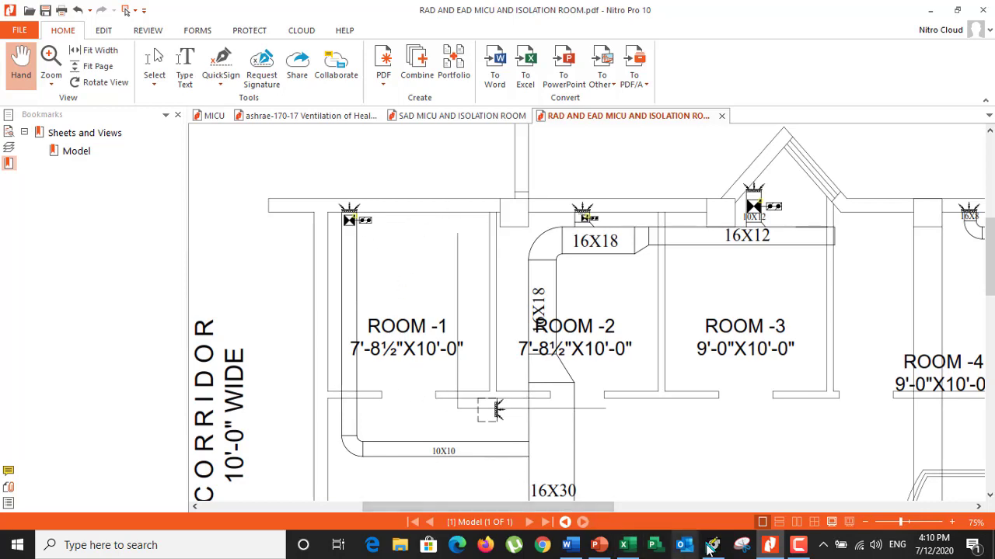
click(623, 545)
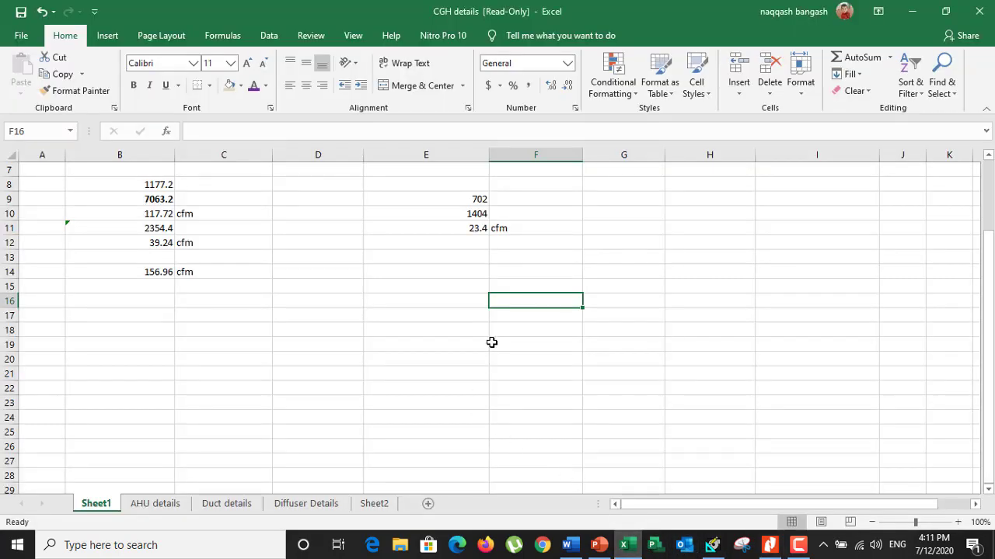
text(=7.8*)
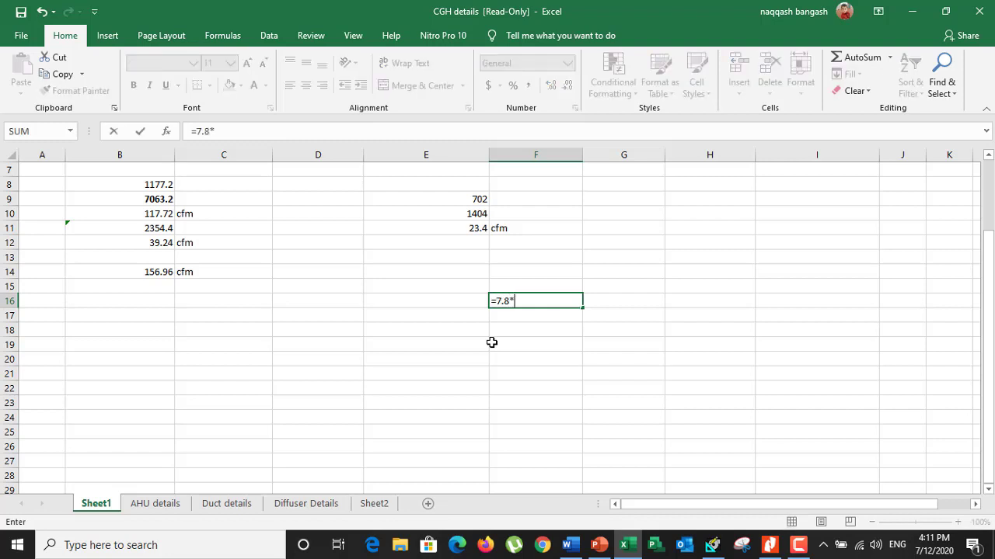
text(9)
key(Return)
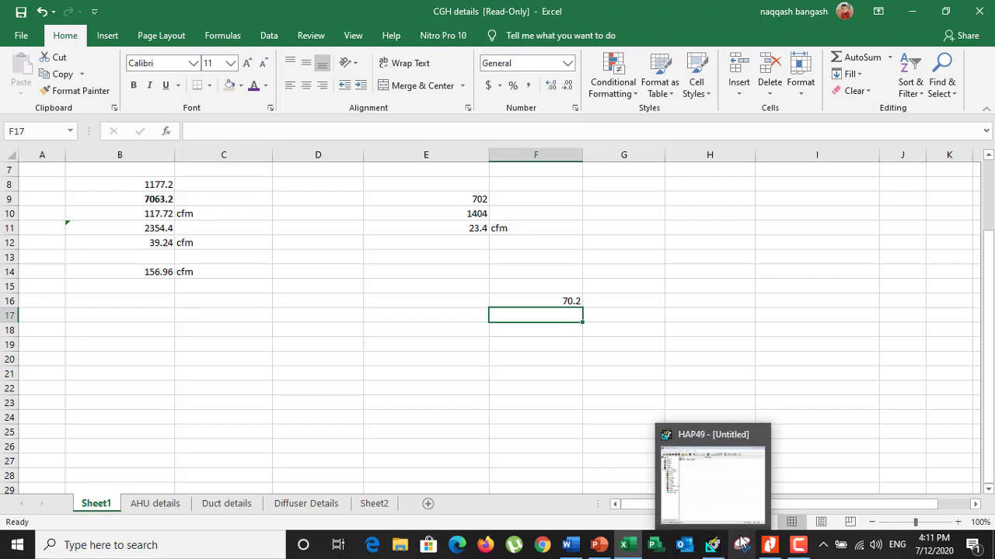
Return to HAP and set the gross area of Room 1's E and W walls to 70.2 ft²
mouse_move(767, 548)
click(711, 545)
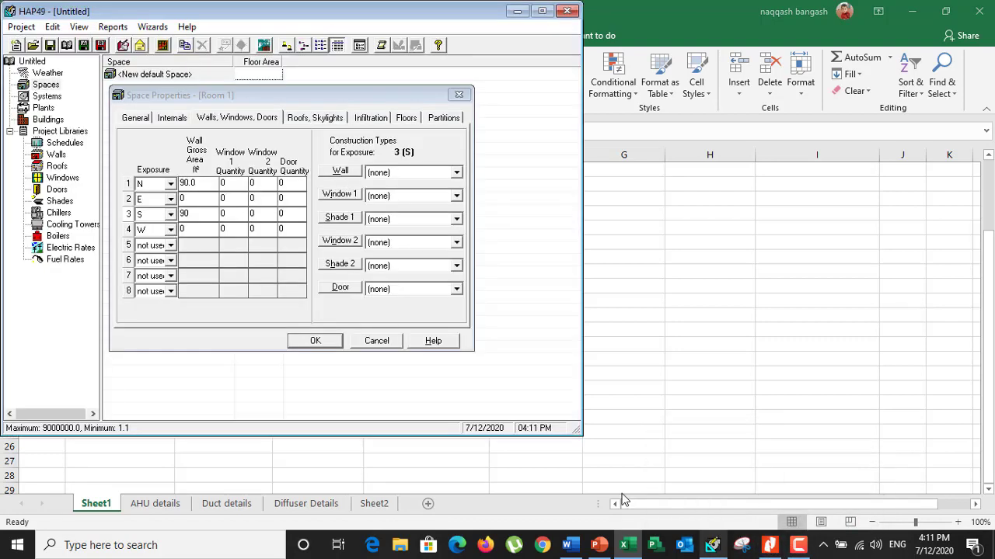
click(201, 199)
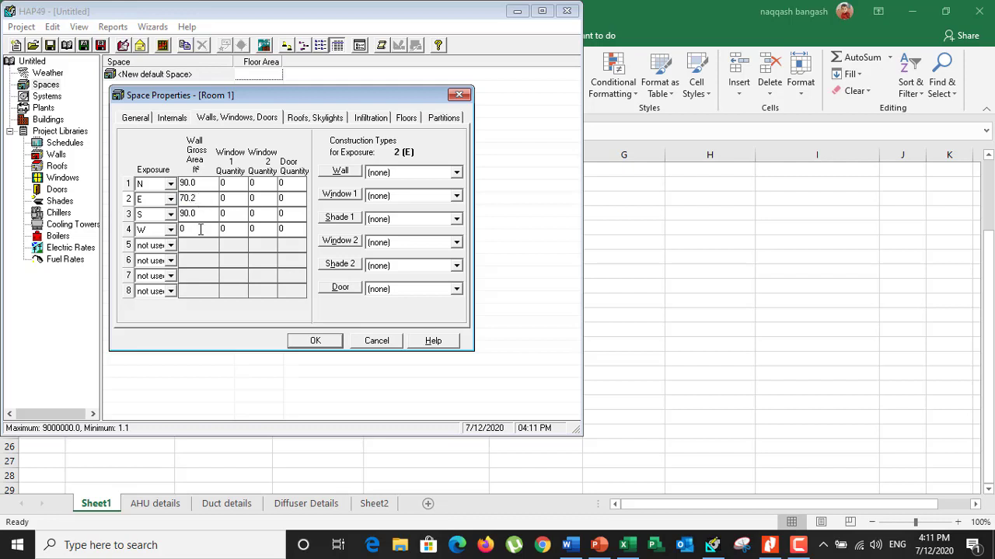
click(200, 230)
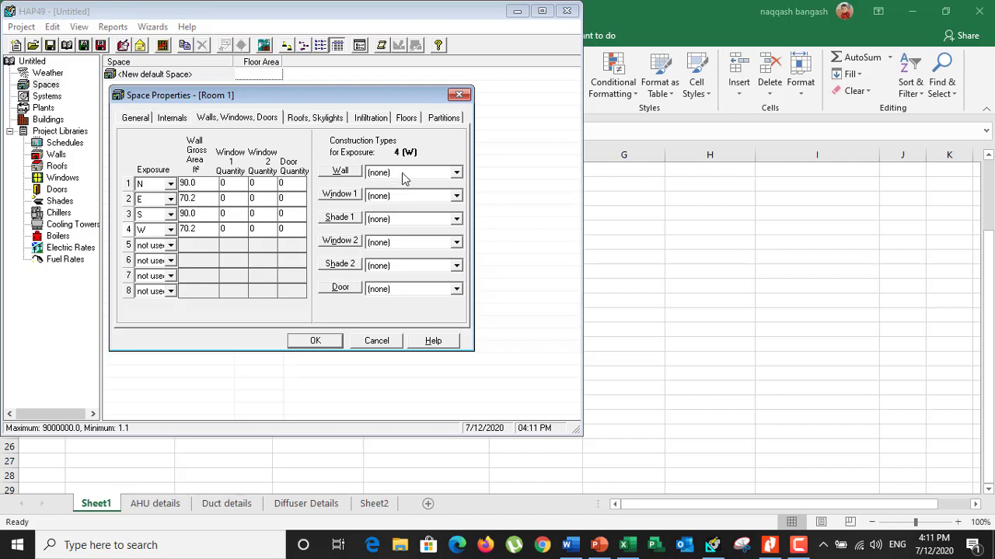
Create a wall construction for the W exposure, changing gypsum board to 8-in common brick and the air space to 1/2-in plywood
click(336, 173)
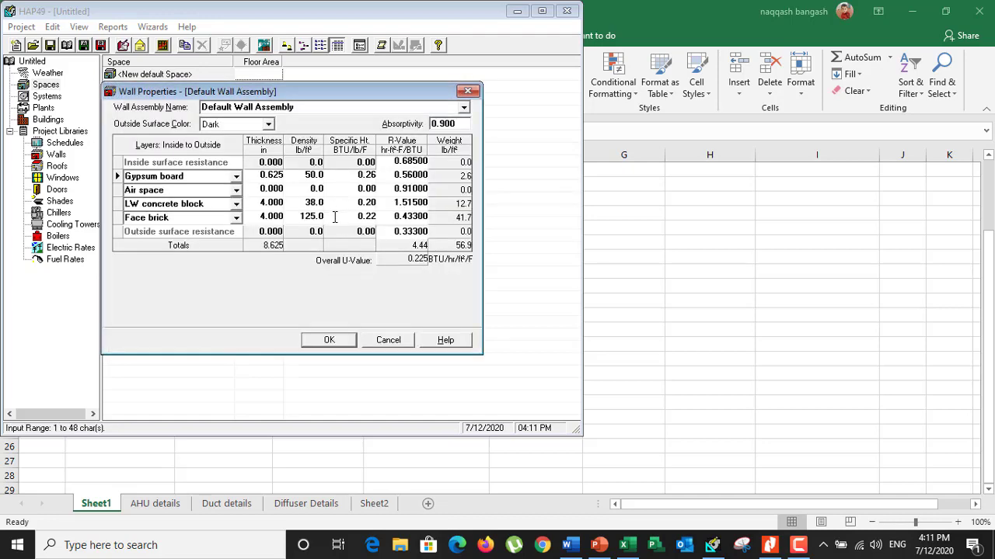
click(235, 177)
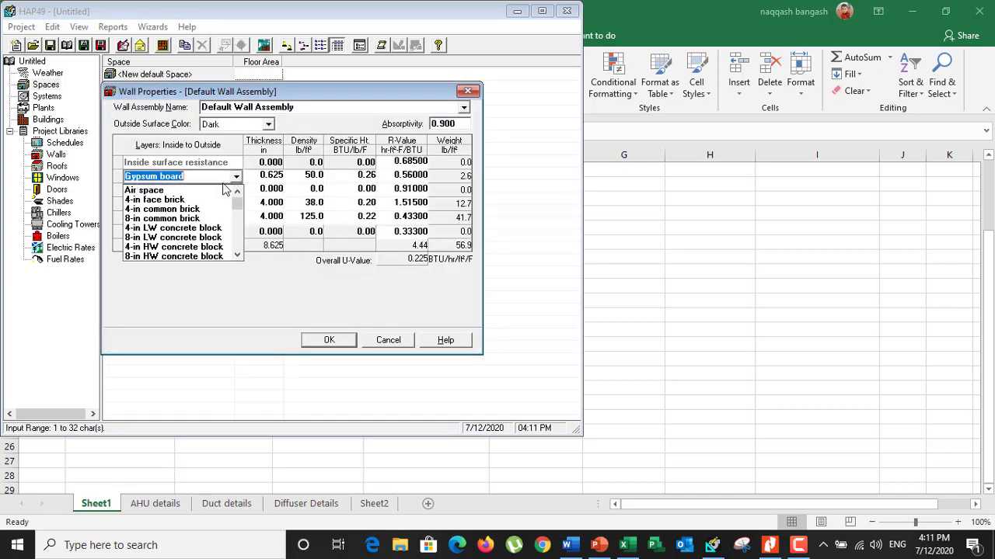
click(179, 220)
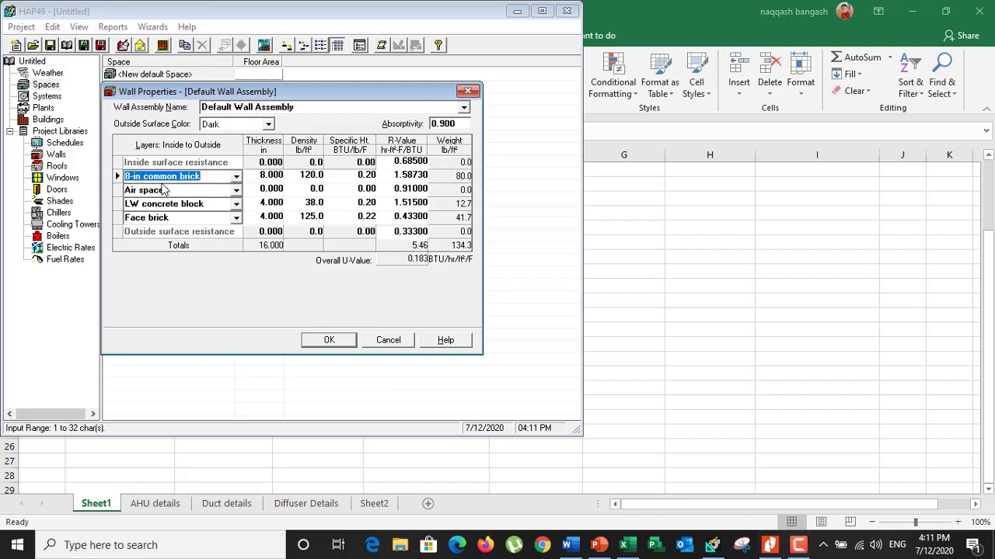
click(235, 191)
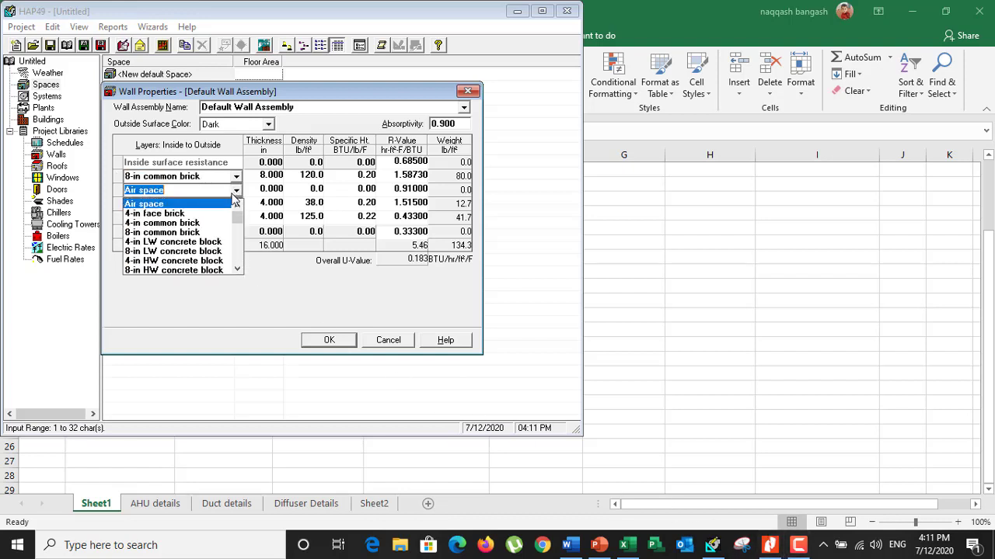
scroll(187, 241, down, 2)
scroll(193, 258, down, 3)
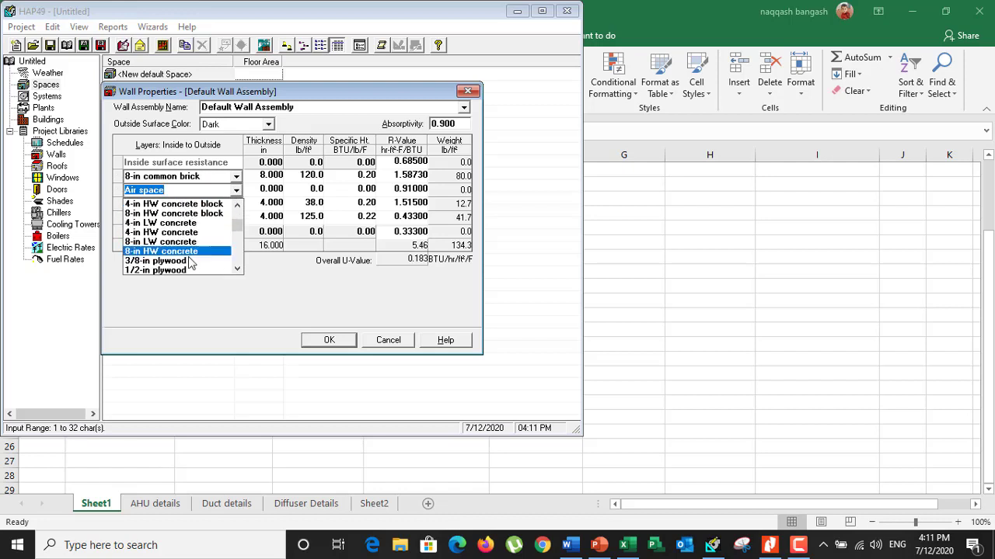
scroll(171, 245, down, 1)
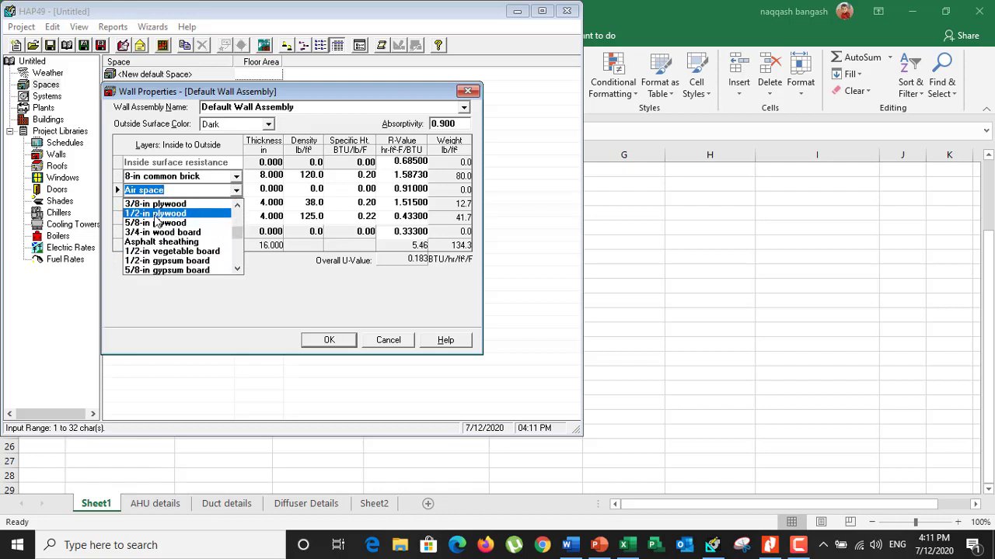
click(155, 216)
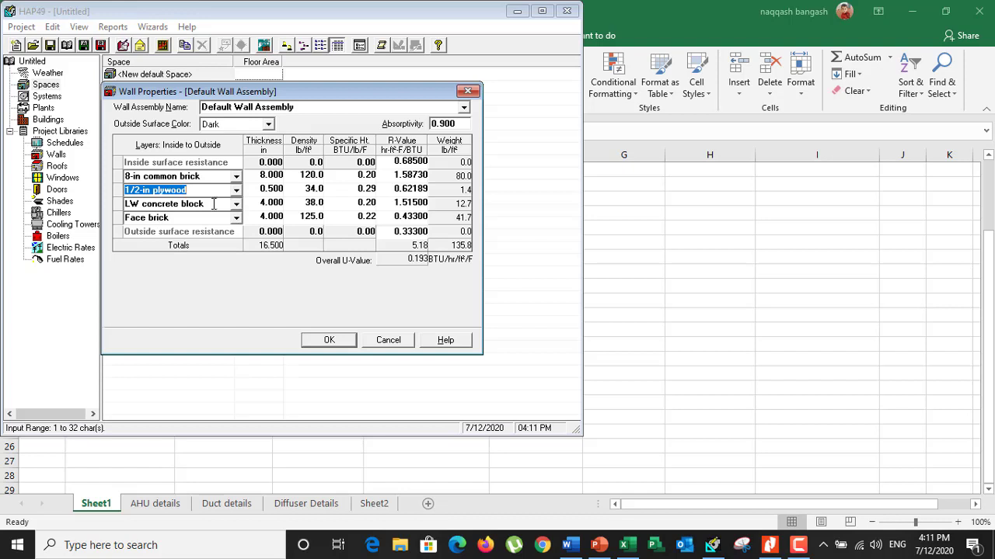
Change the wall's face brick layer to 1-in stucco and save the Default Wall Assembly
click(236, 218)
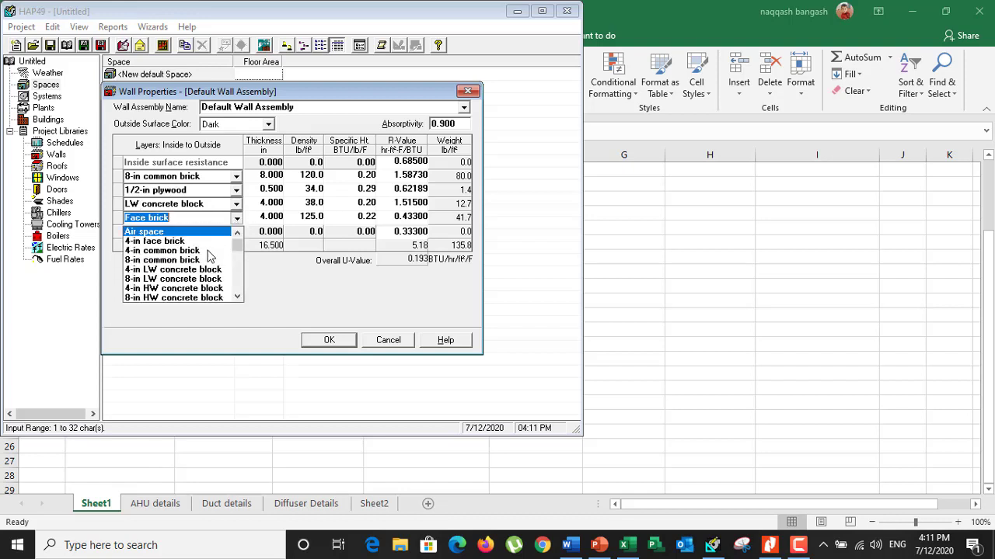
scroll(186, 288, down, 5)
scroll(186, 289, down, 5)
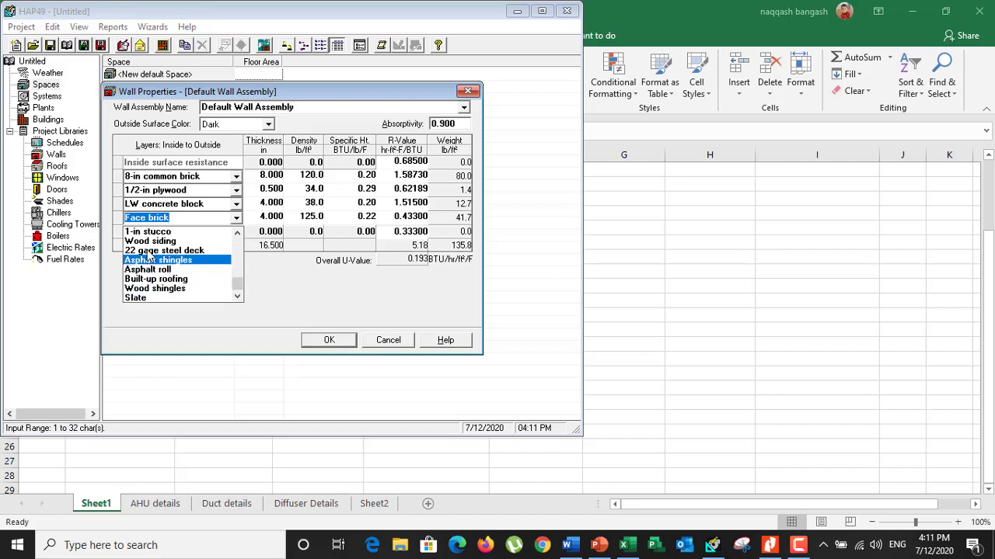
click(147, 231)
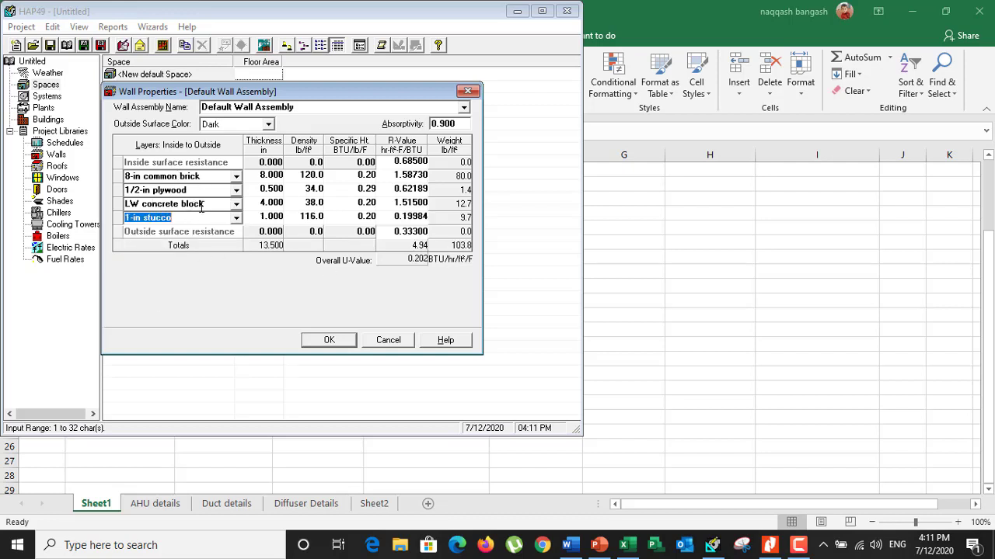
click(317, 347)
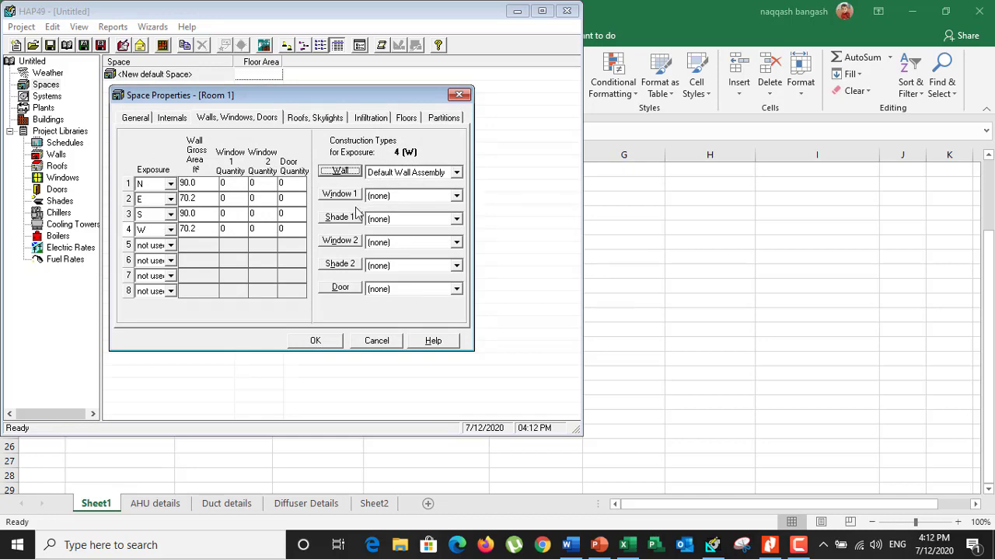
Reopen the W exposure's wall construction and load the predefined Light Weight Wall assembly
click(349, 174)
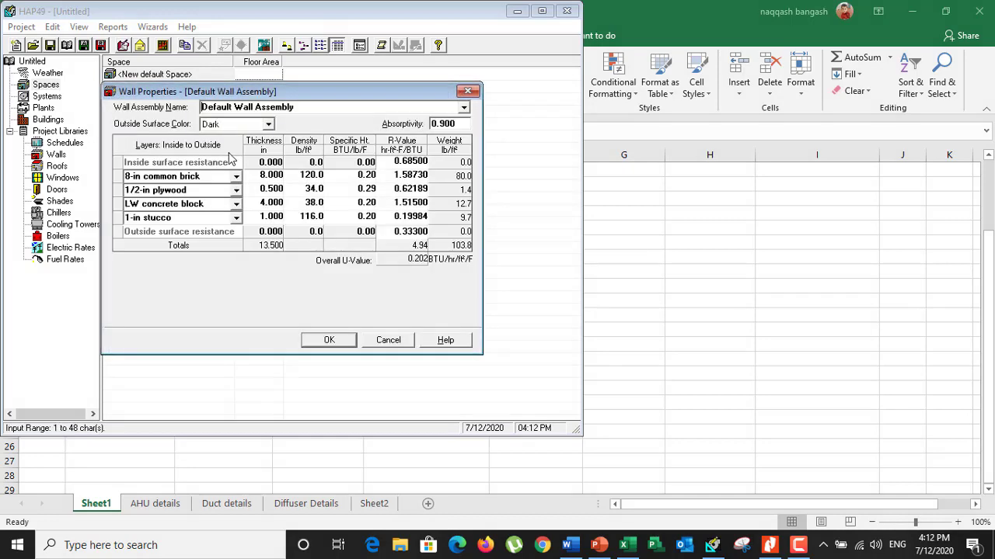
click(463, 108)
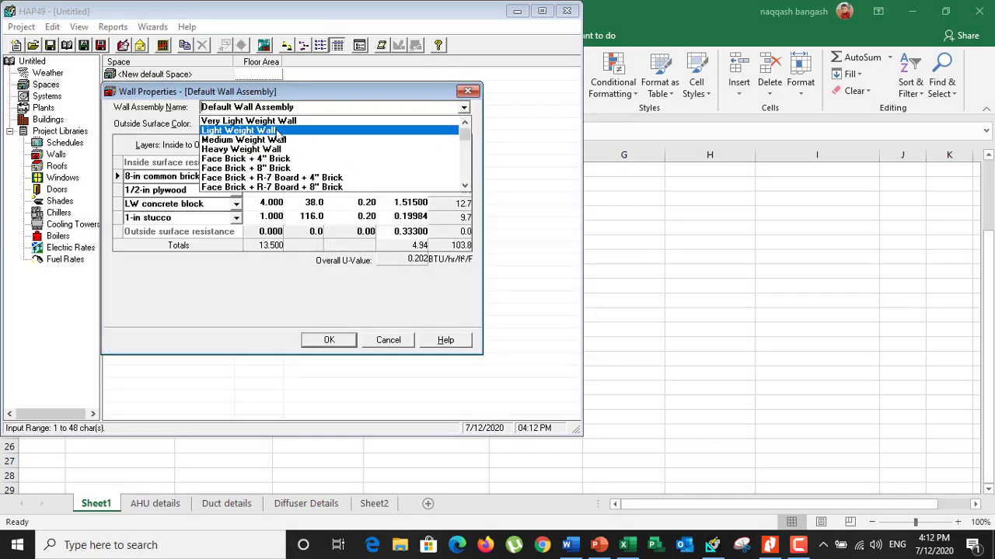
click(280, 131)
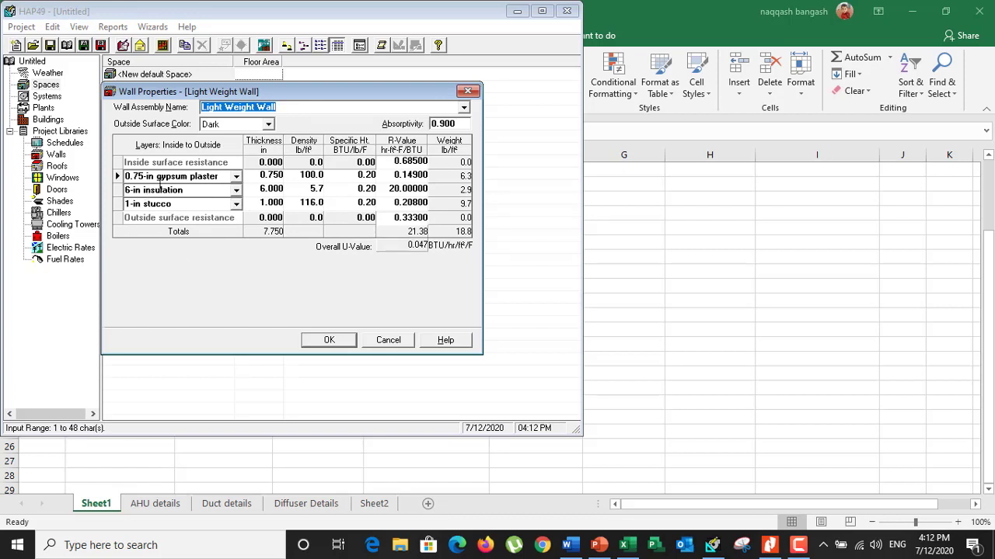
click(464, 107)
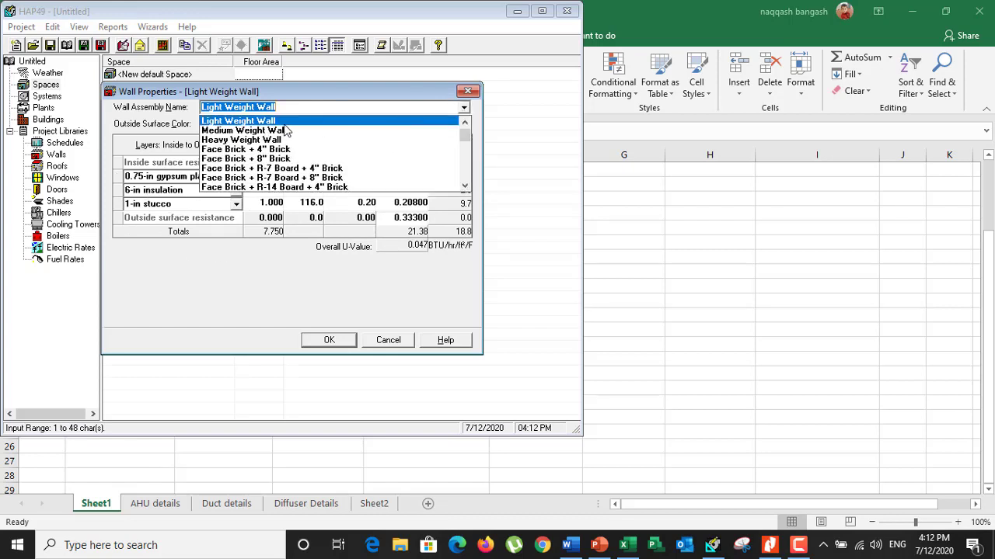
scroll(237, 161, up, 1)
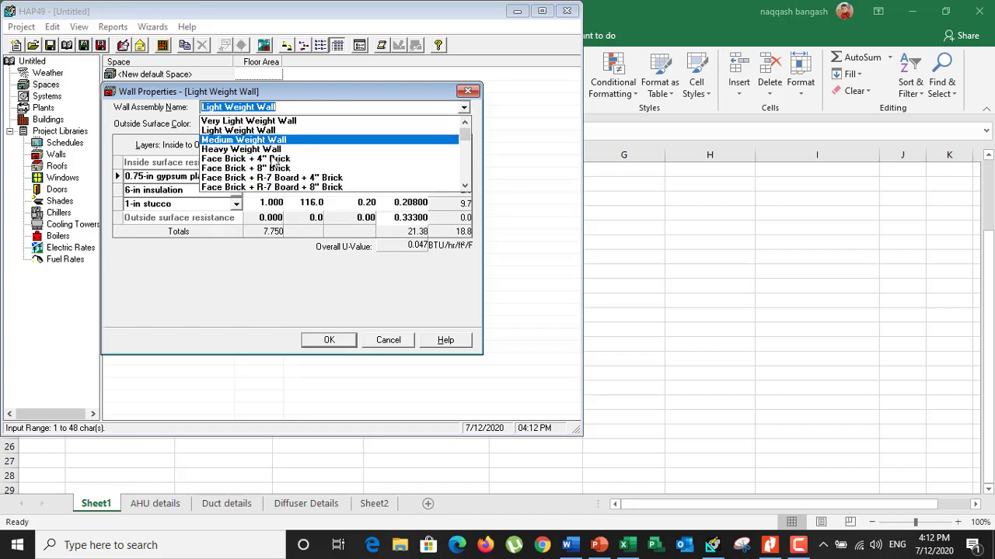
scroll(276, 175, down, 3)
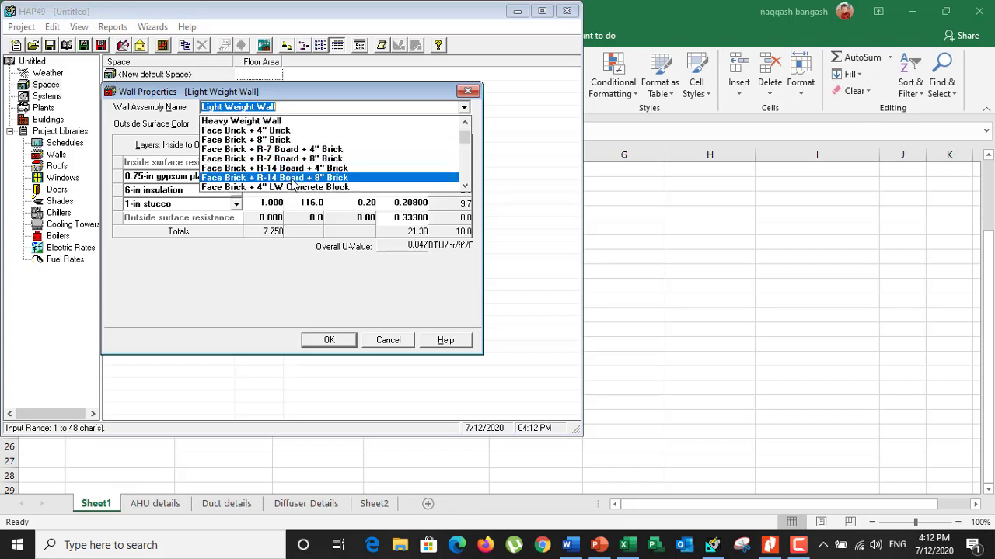
scroll(294, 183, up, 3)
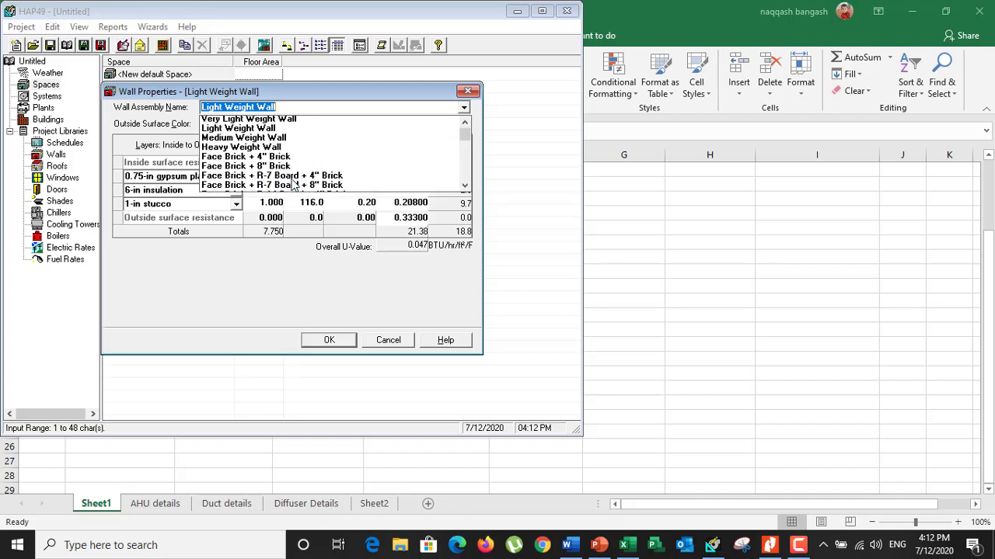
click(244, 130)
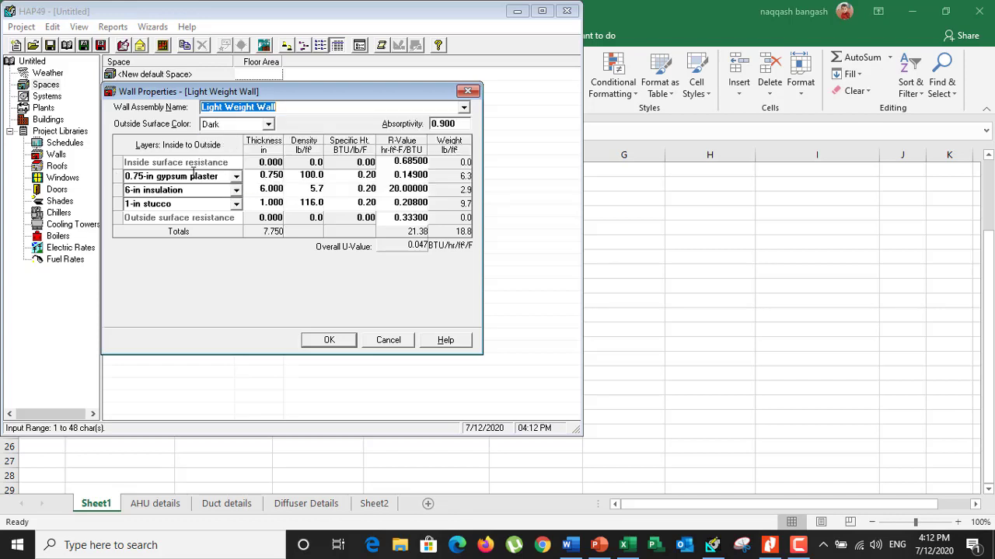
Change the Light Weight Wall's gypsum plaster layer to 8-in common brick and its insulation layer to 4-in LW concrete block
click(235, 176)
click(163, 225)
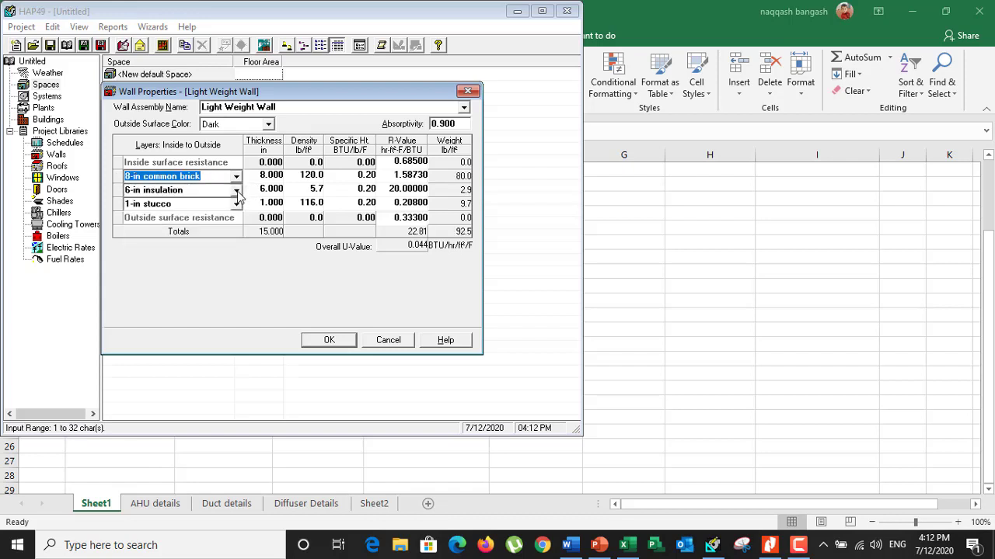
click(235, 190)
scroll(175, 248, down, 3)
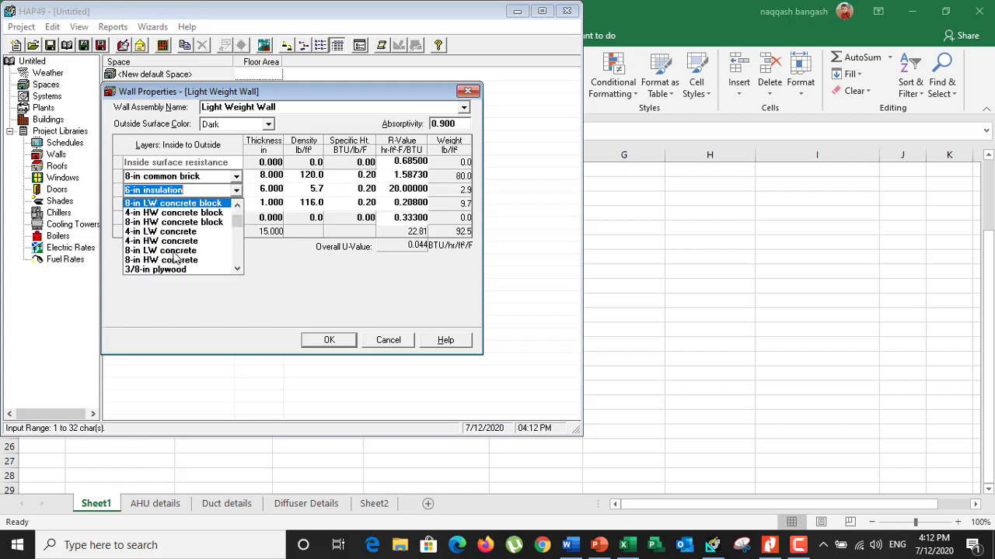
scroll(175, 249, up, 2)
click(192, 218)
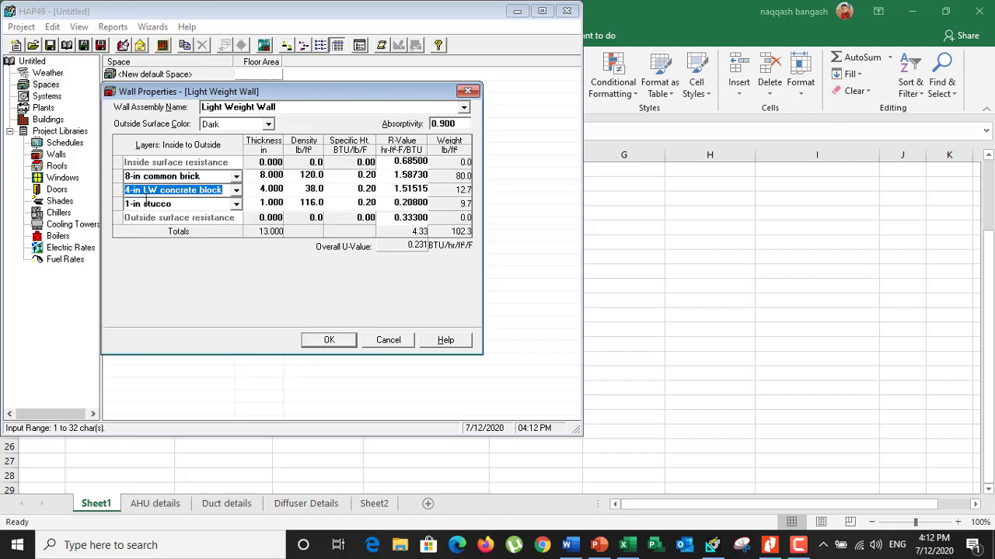
Save the Light Weight Wall assembly for the W exposure and check Room 1's layout in the floor plan PDF
click(328, 339)
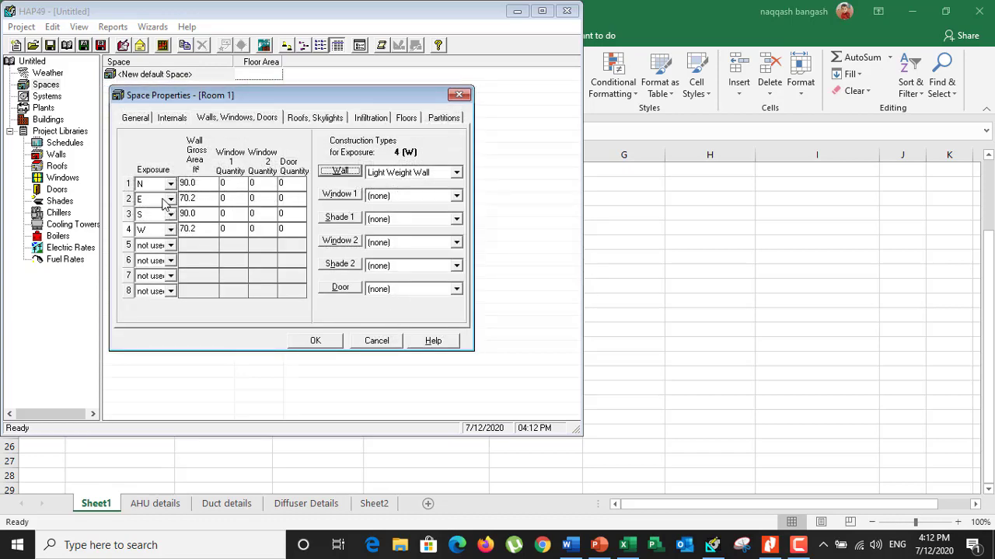
click(769, 545)
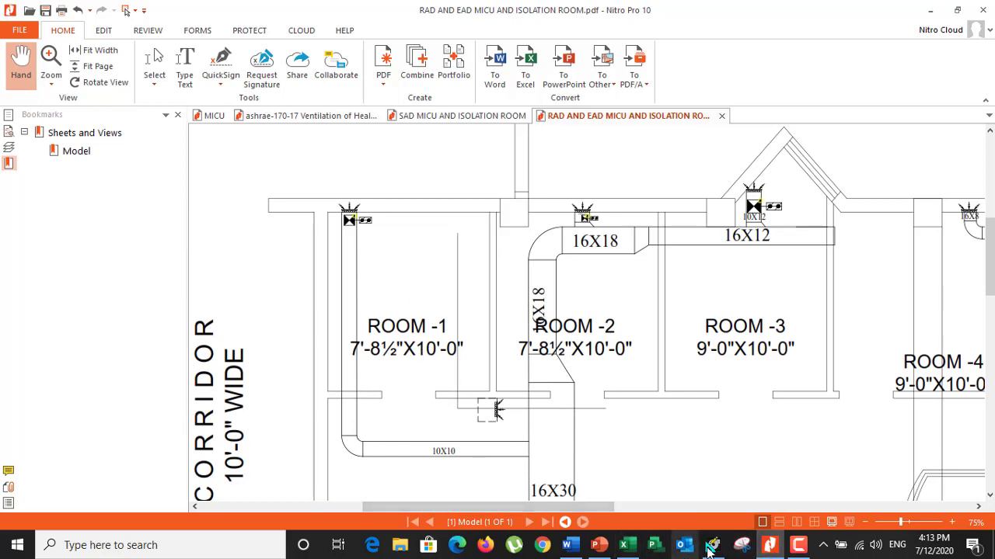
click(711, 545)
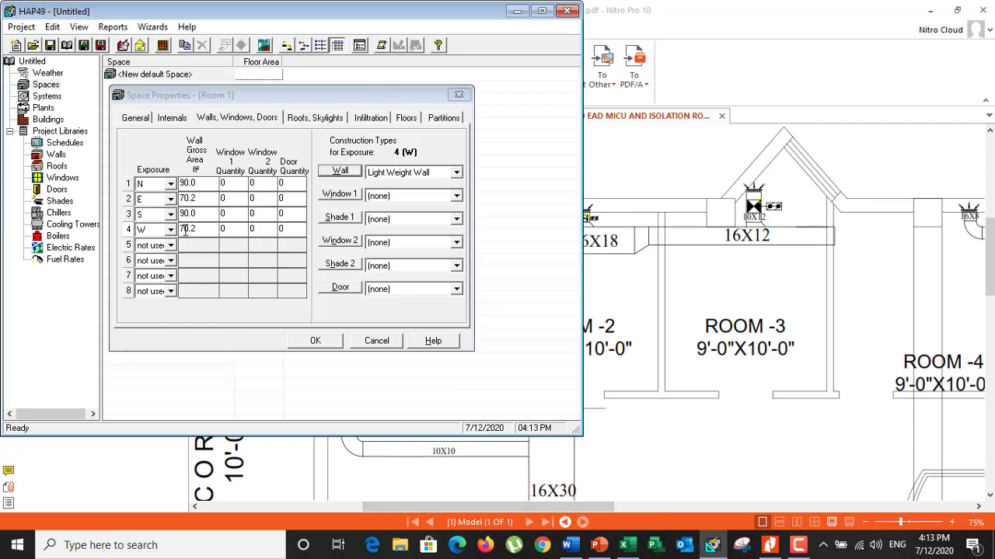
Set the door quantity of Room 1's S exposure to 1
click(155, 215)
click(245, 213)
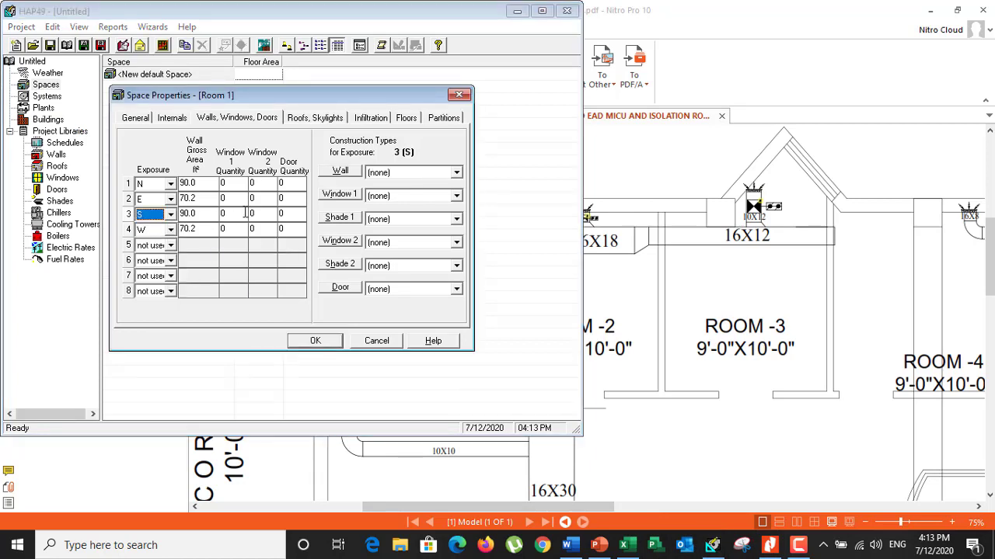
click(287, 212)
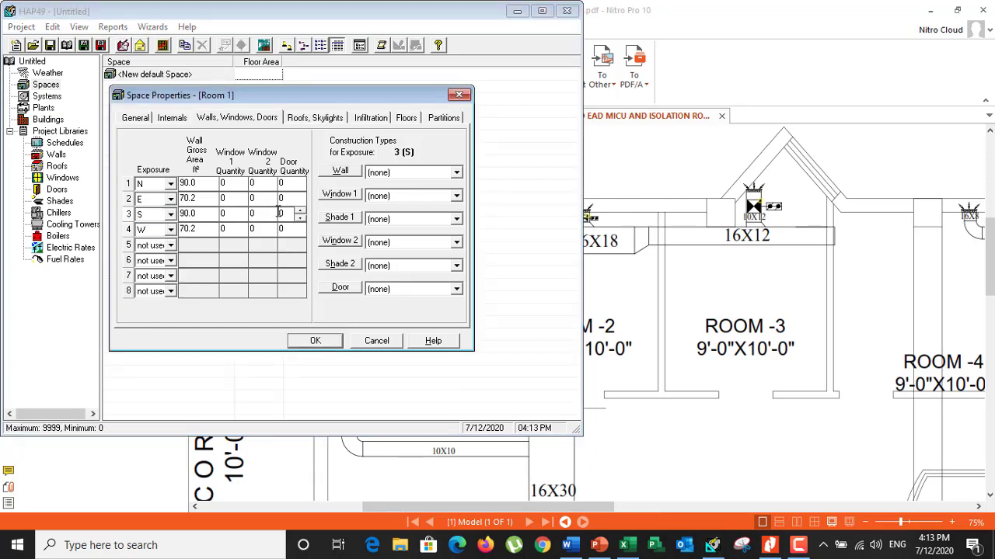
key(BackSpace)
click(252, 185)
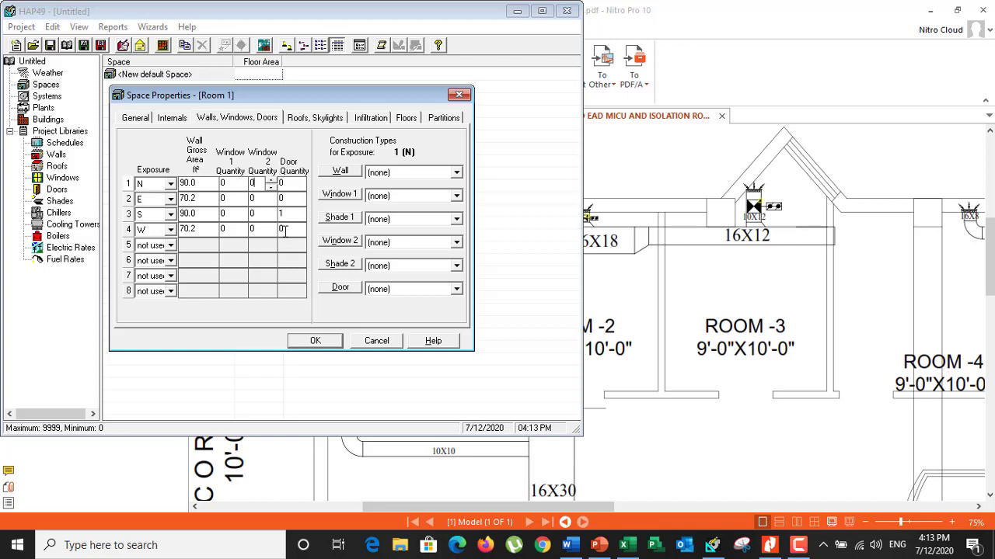
Open a new door assembly for the S exposure and calculate its area in Excel cell F17 as =7*4
click(287, 214)
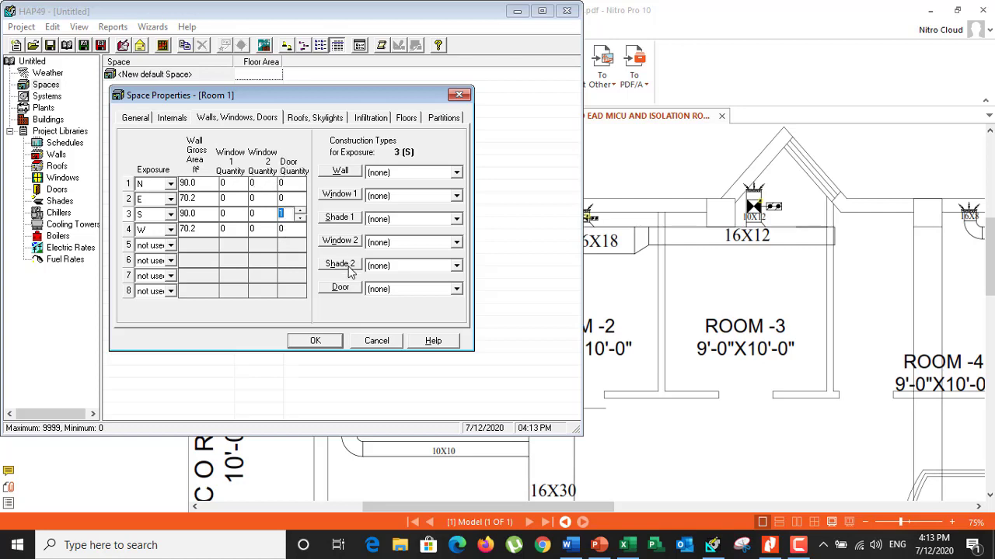
click(346, 291)
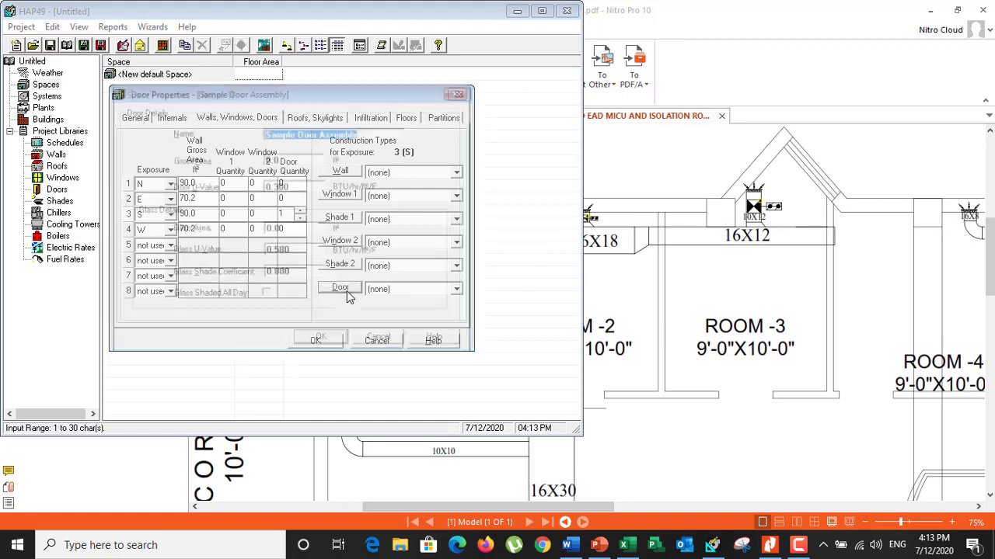
click(292, 159)
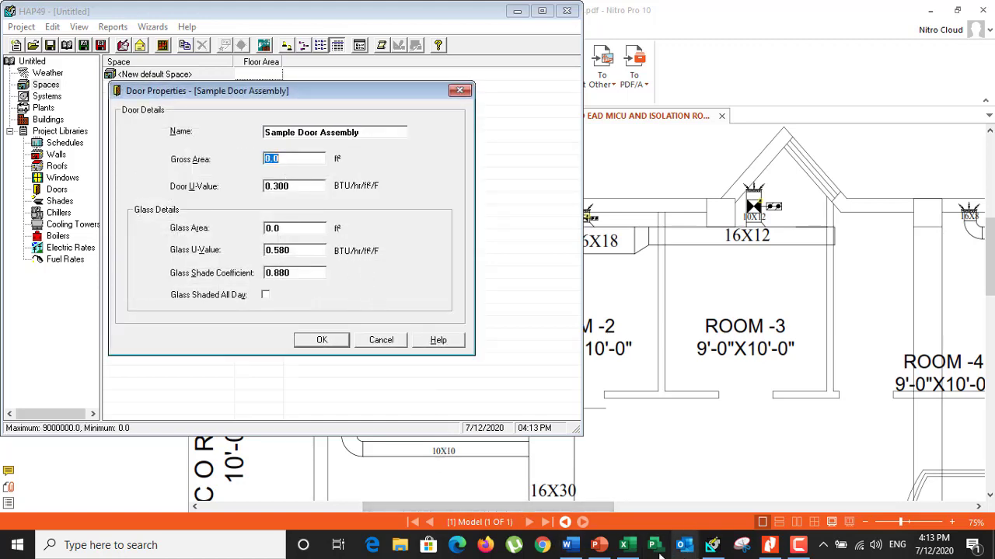
click(624, 546)
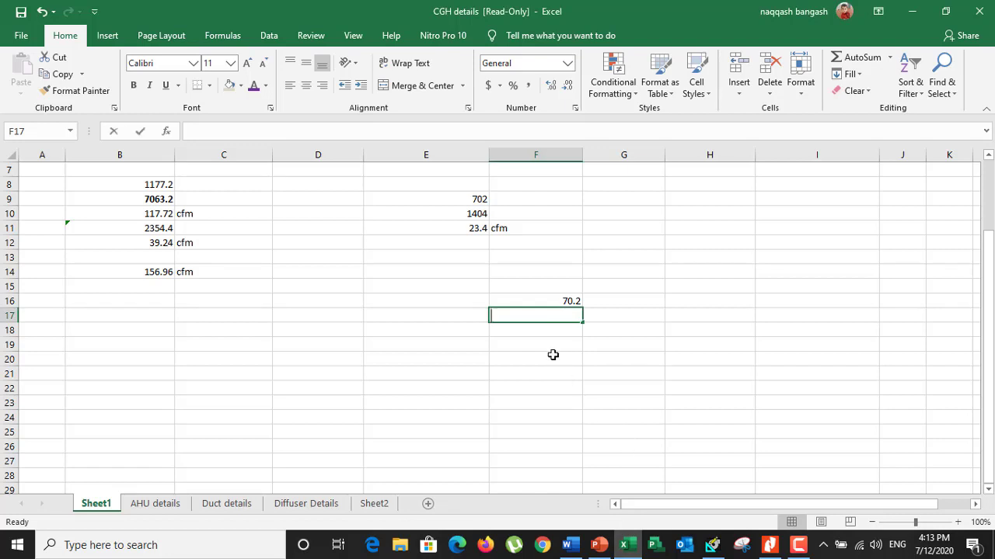
text(=7*4)
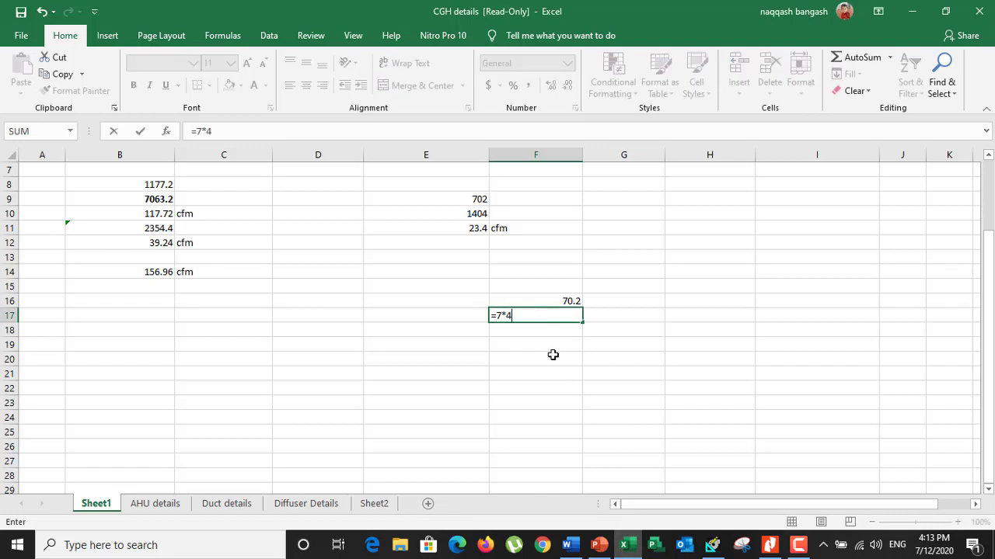
key(Return)
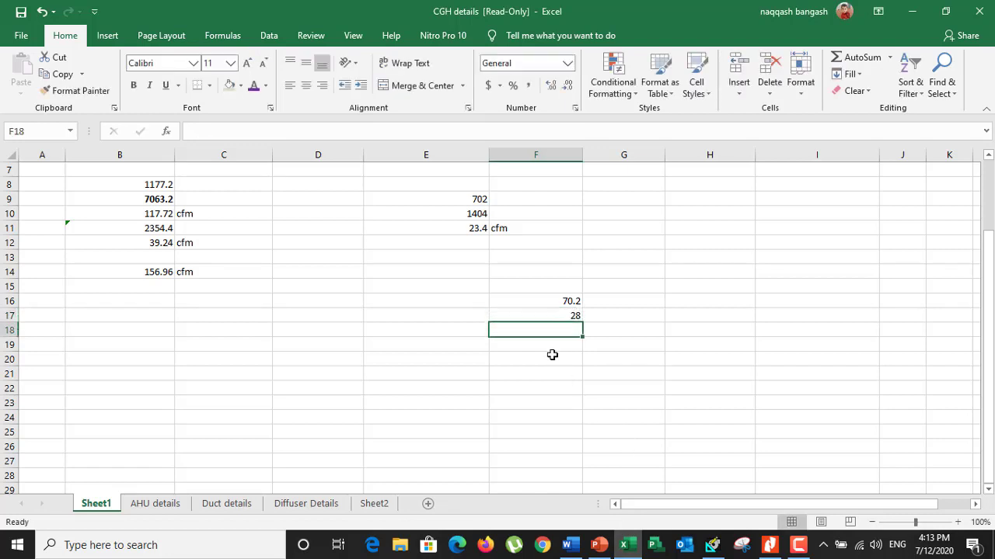
Back in HAP, set the Sample Door Assembly's gross area to 28 ft² and save it
click(742, 546)
click(285, 160)
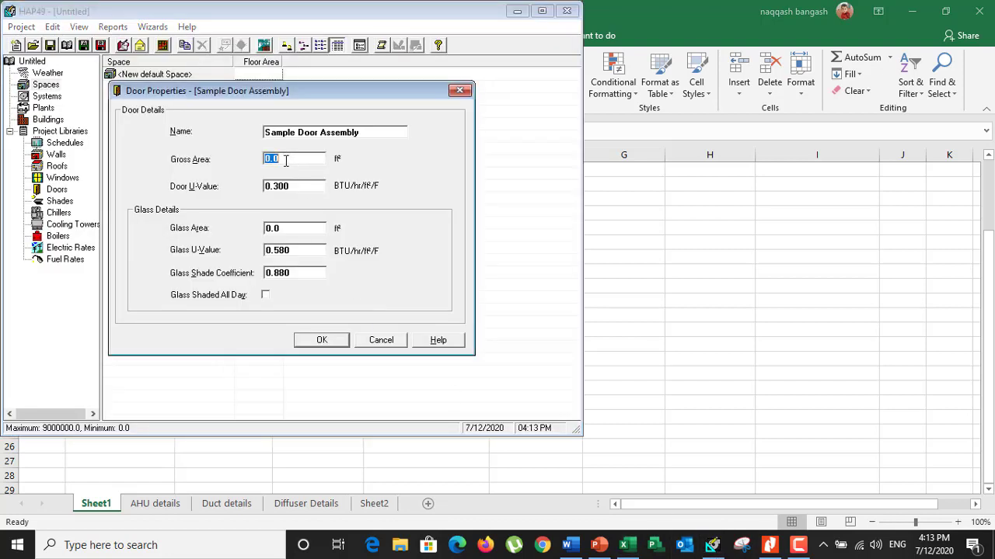
text(28)
click(321, 341)
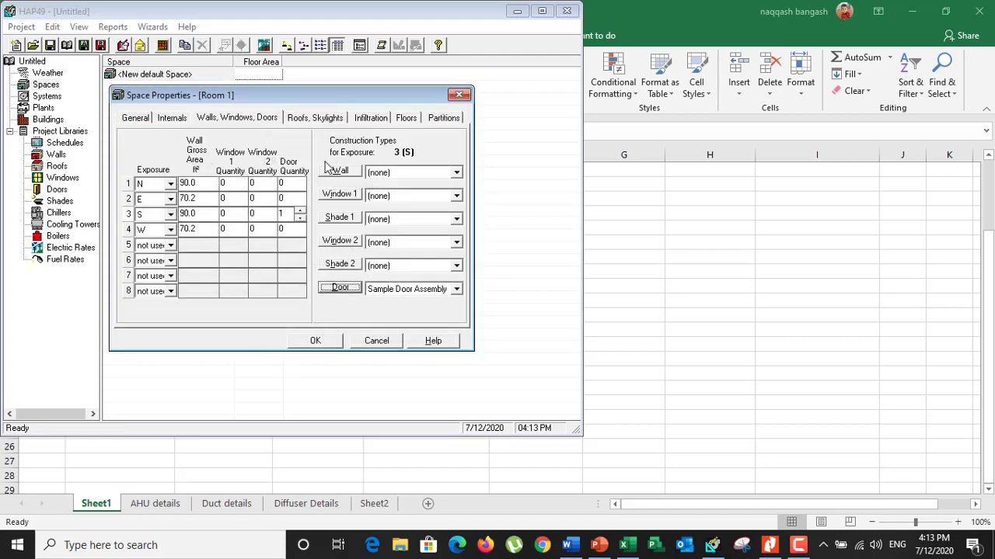
Set Room 1's design cooling infiltration rate to 0.02 ACH
click(306, 117)
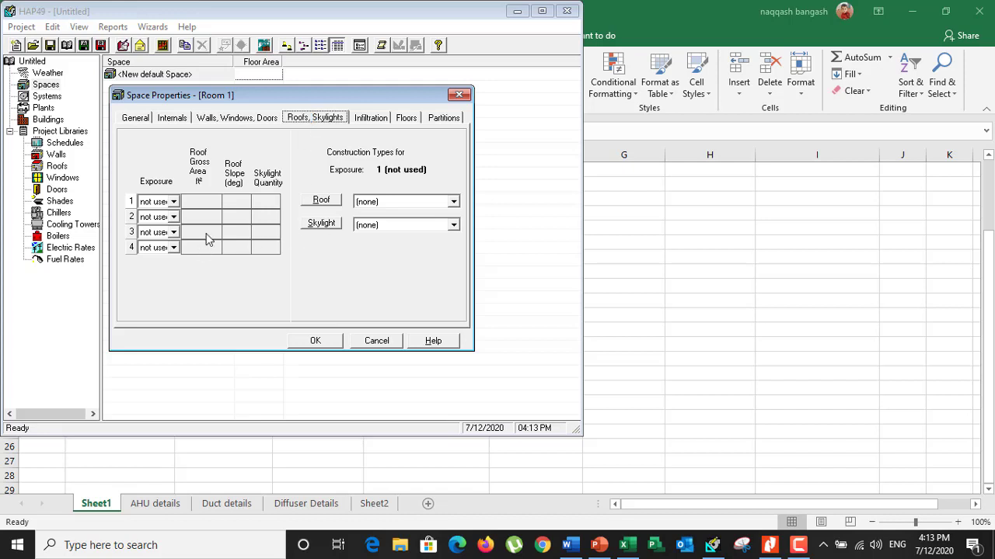
click(370, 118)
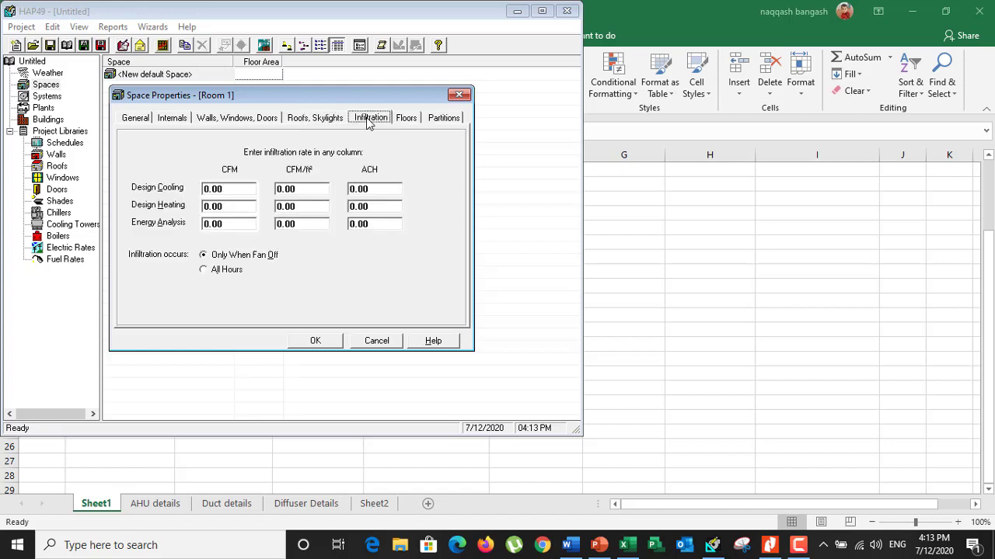
click(375, 191)
drag(381, 191, 339, 189)
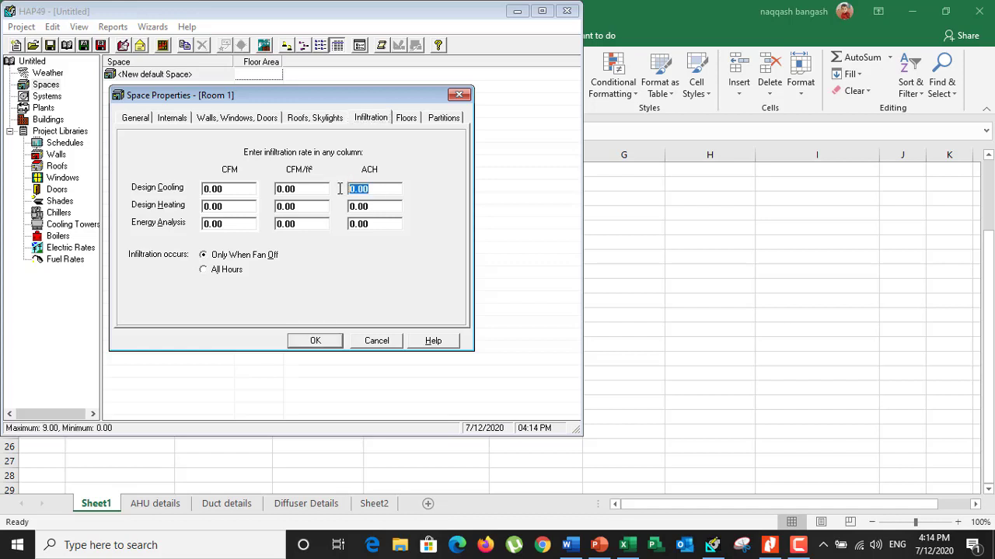
text(0.02)
click(359, 256)
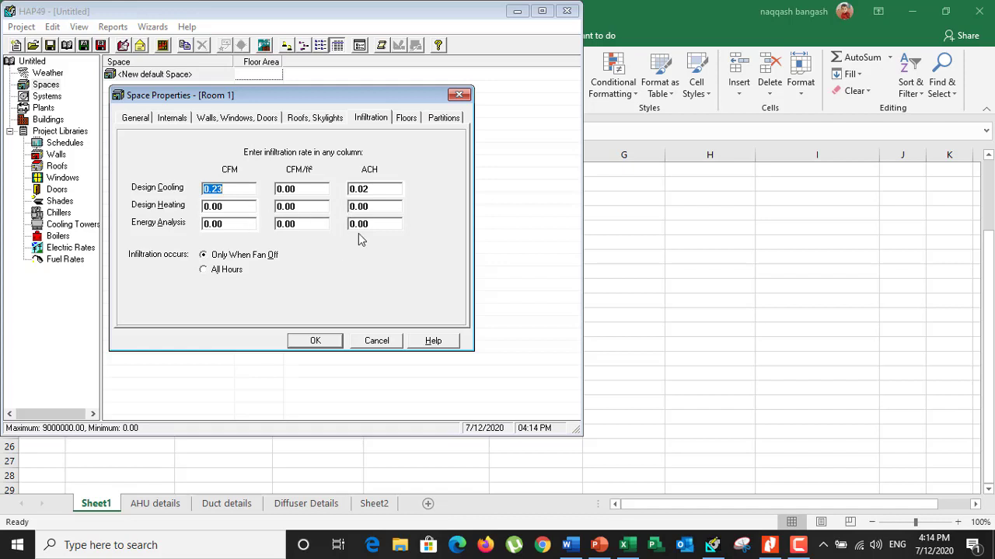
Try the Floor Above Unconditioned Space type for Room 1 and switch back to Floor Above Conditioned Space
click(410, 120)
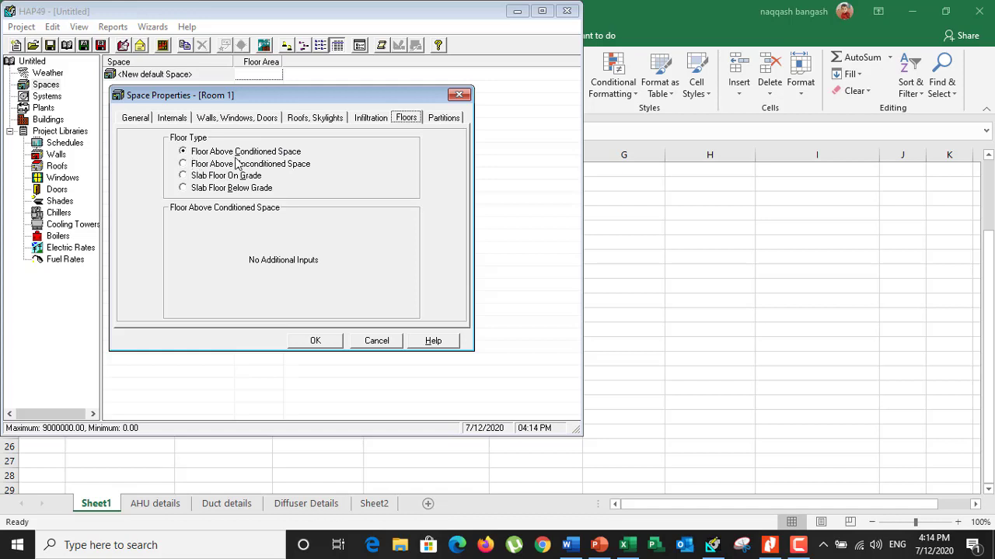
click(183, 166)
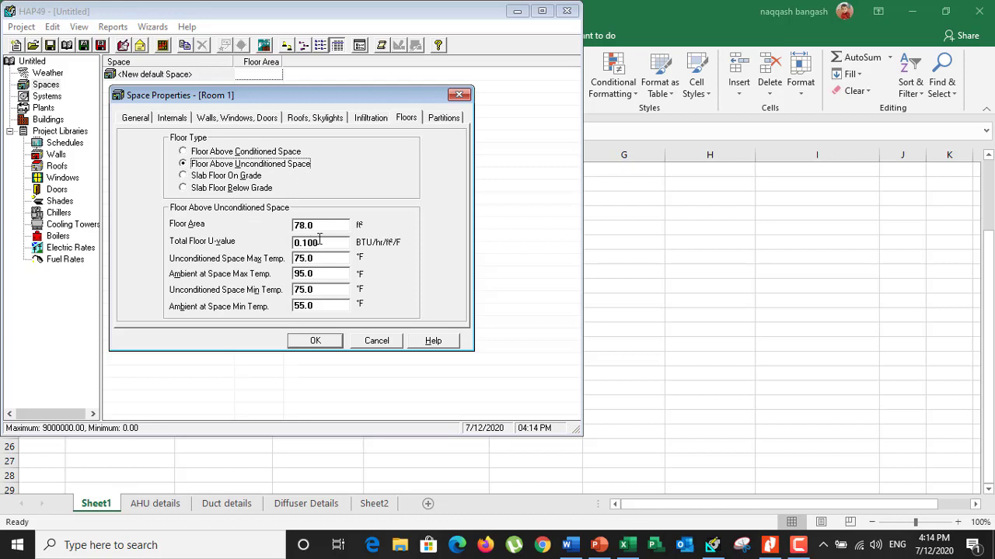
click(257, 155)
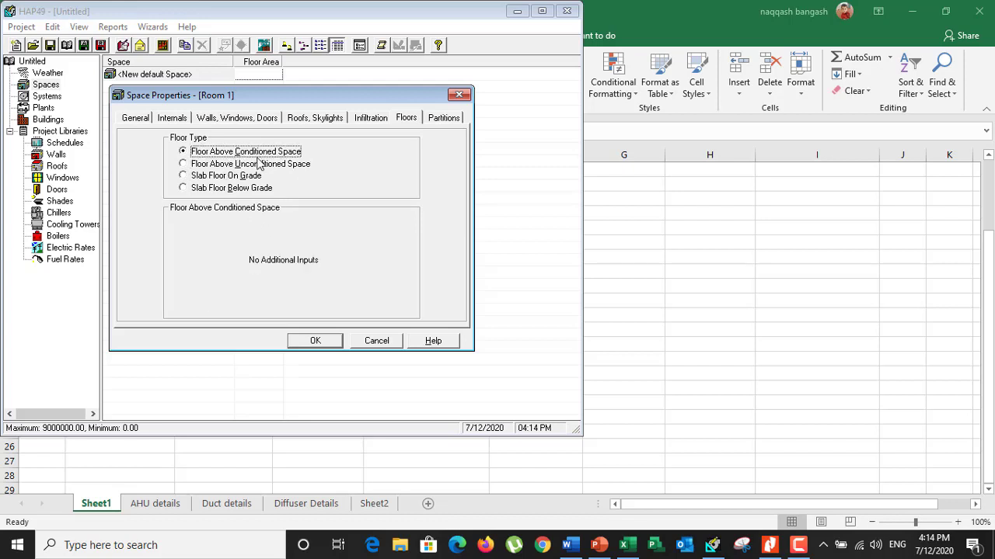
Review the partition inputs, try to save Room 1, and assign Light Weight Wall to the N exposure
click(432, 121)
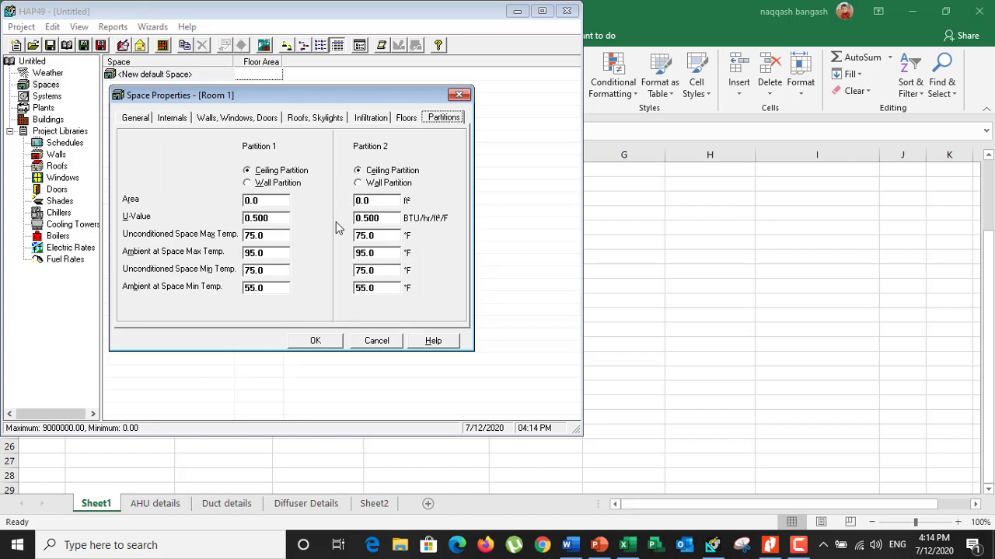
click(317, 347)
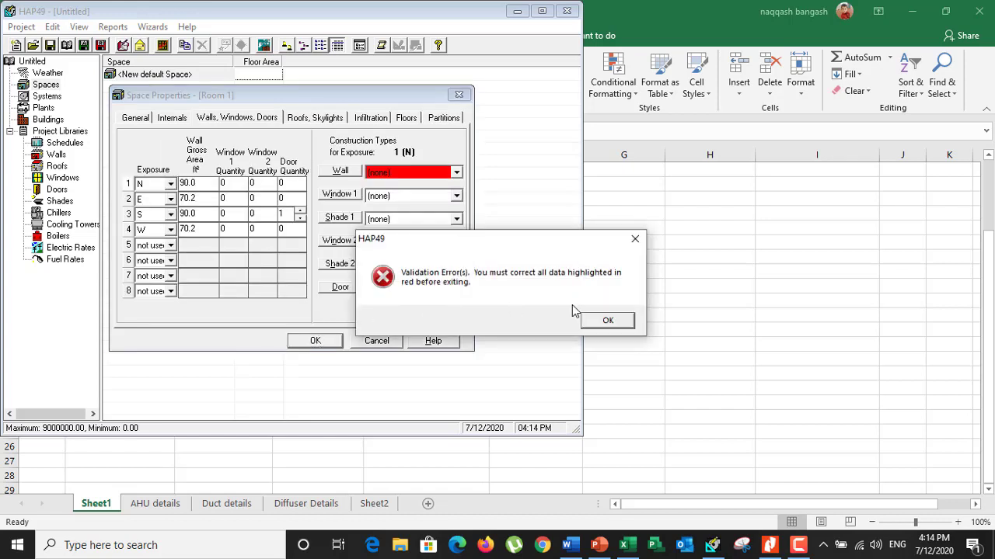
click(606, 321)
click(456, 172)
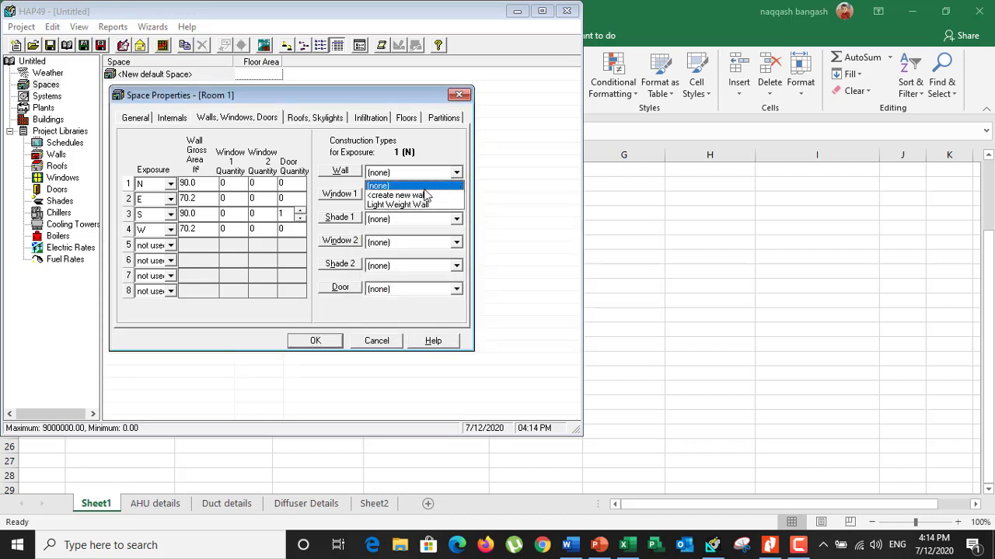
click(397, 205)
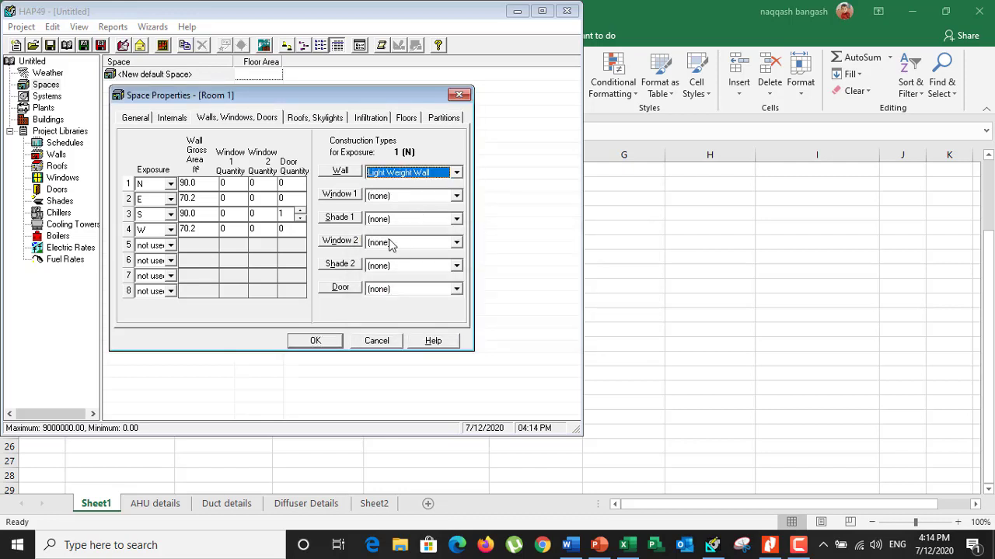
Create a new wall for the E exposure, changing gypsum board to 8-in common brick and air space to 4-in LW concrete block
click(324, 344)
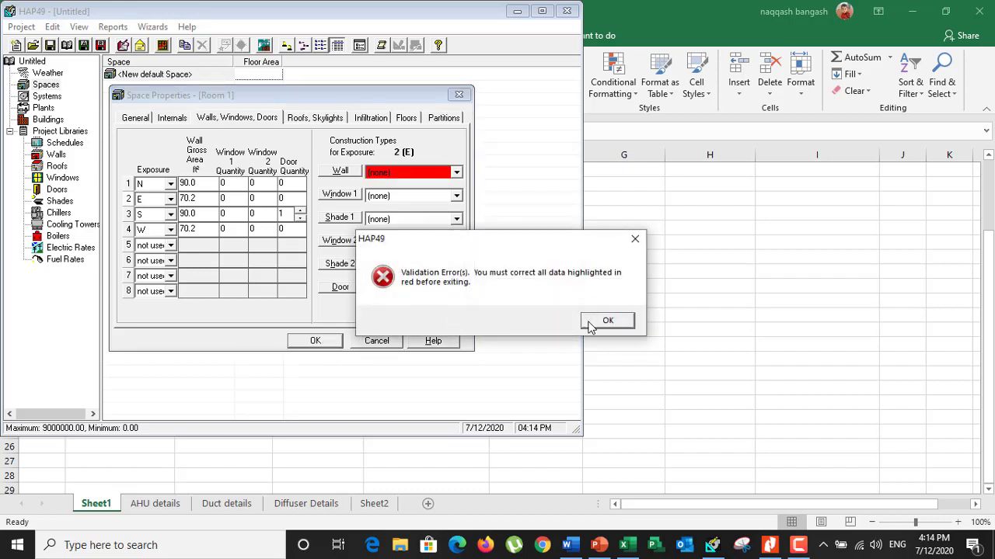
click(607, 320)
click(456, 172)
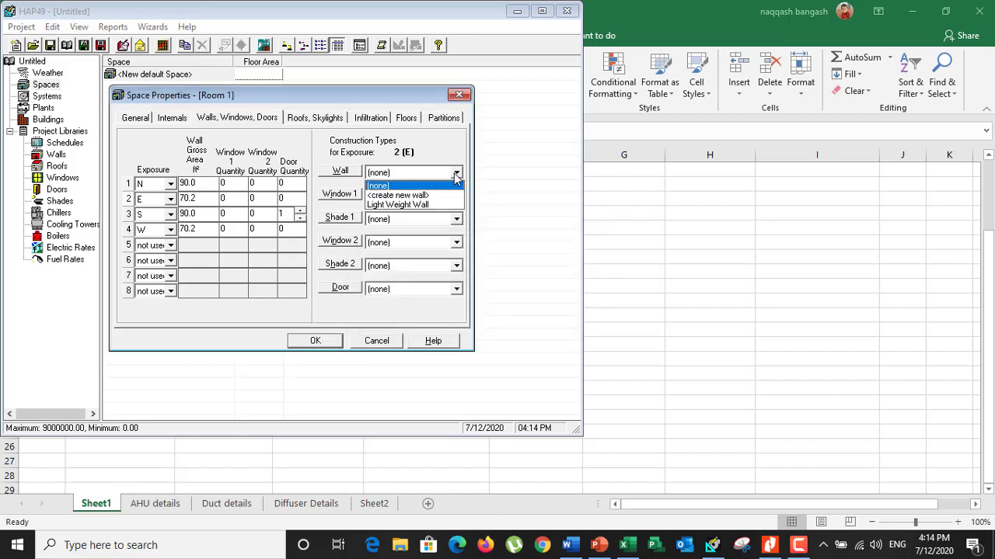
click(426, 199)
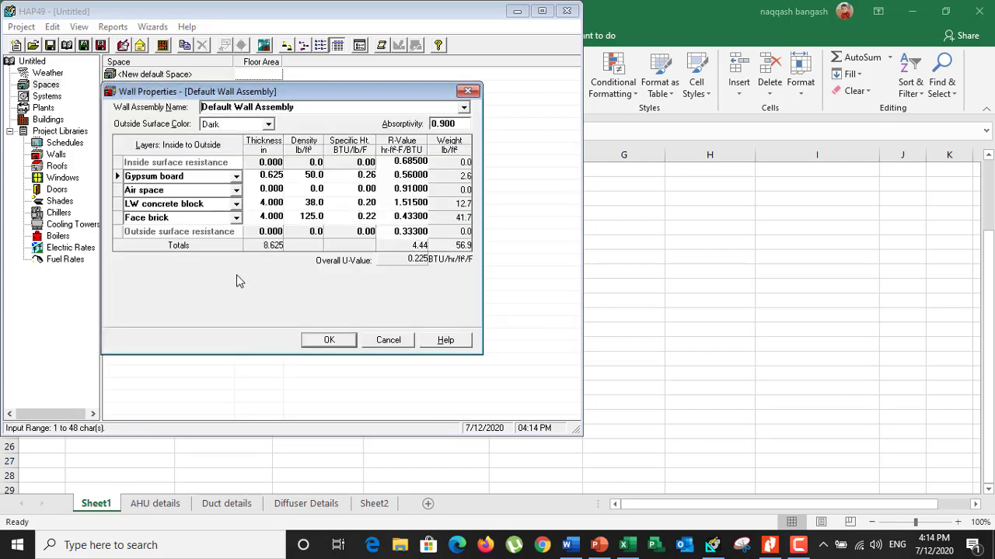
click(236, 177)
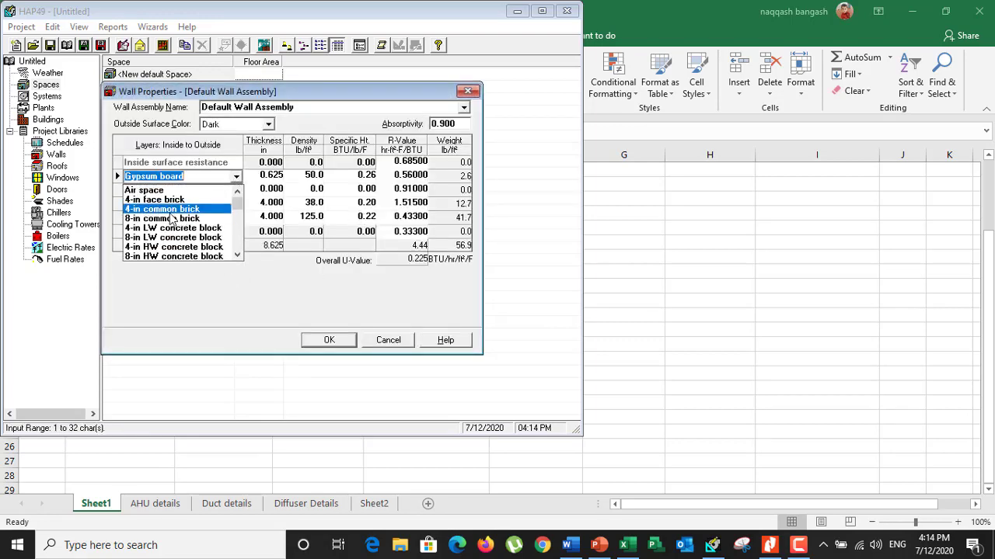
click(209, 194)
click(236, 191)
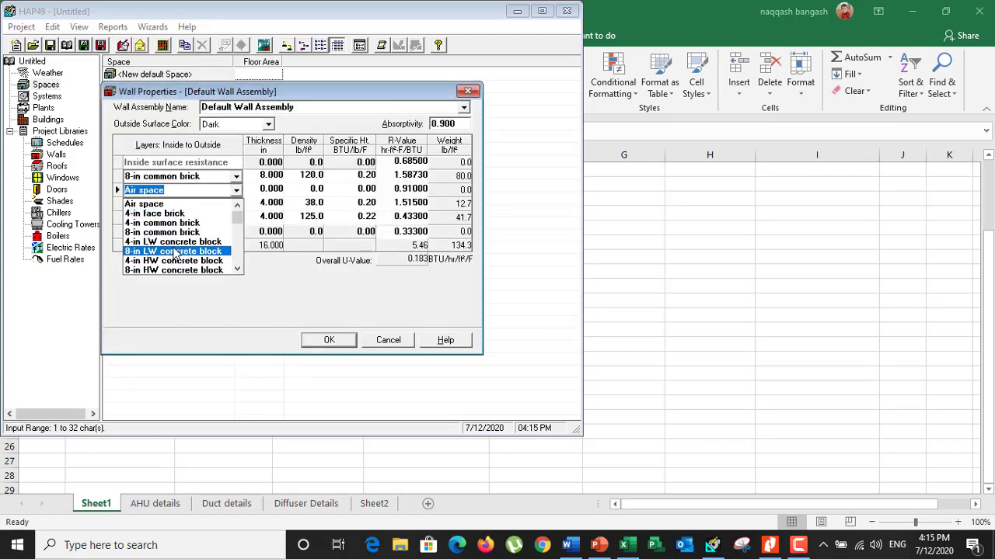
click(175, 242)
Set the new wall's third layer to 1/2-in gypsum plaster, replace its face brick with 1-in stucco, and save the assembly
click(235, 205)
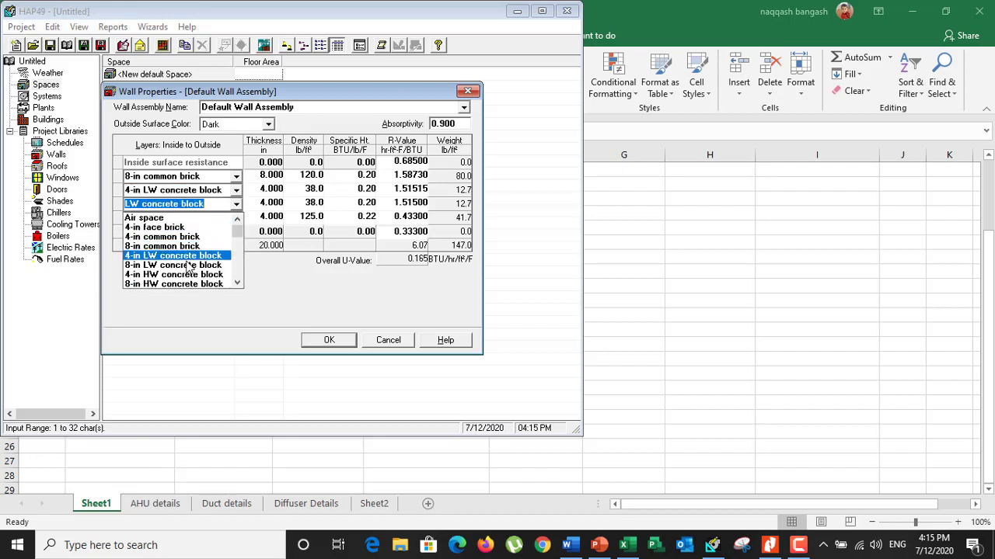
scroll(163, 264, up, 3)
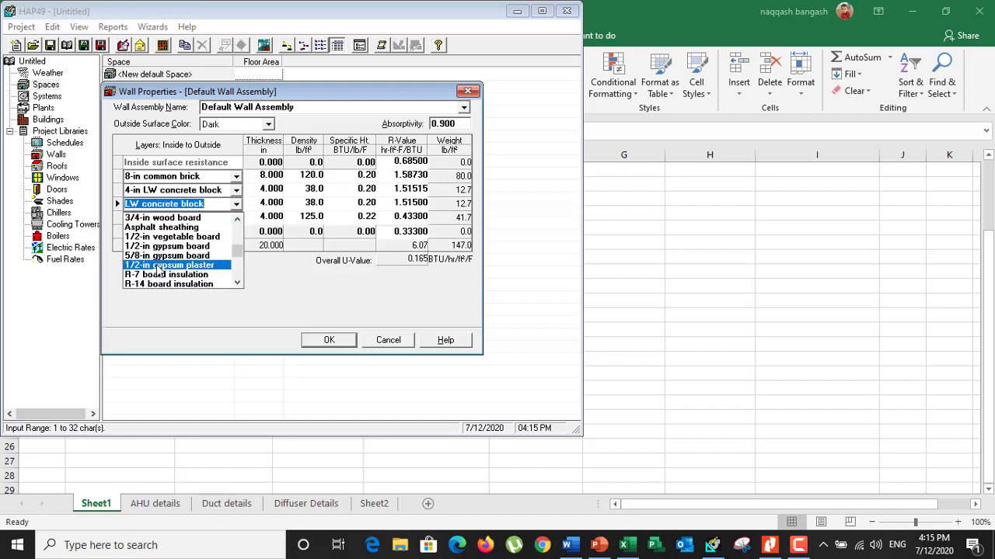
click(159, 266)
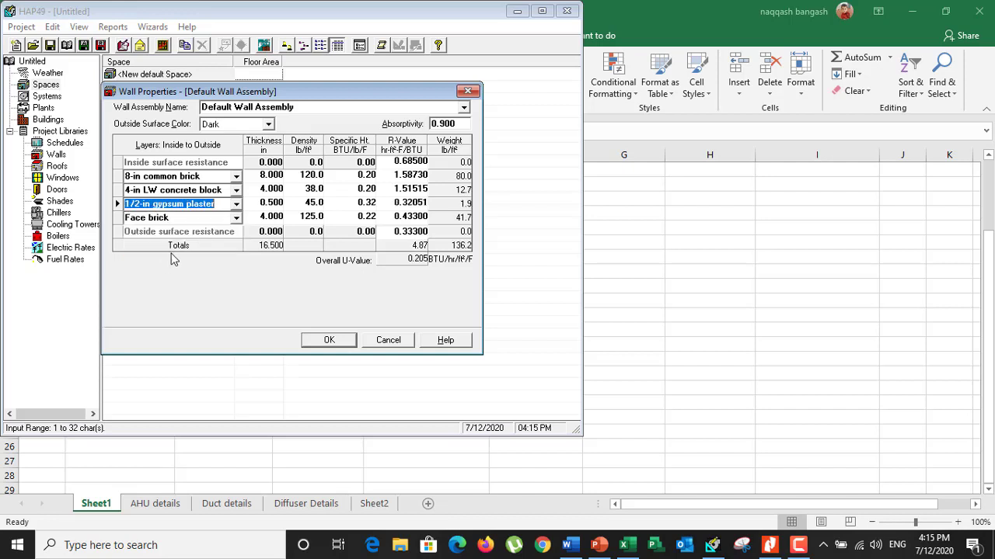
click(236, 218)
scroll(194, 279, down, 9)
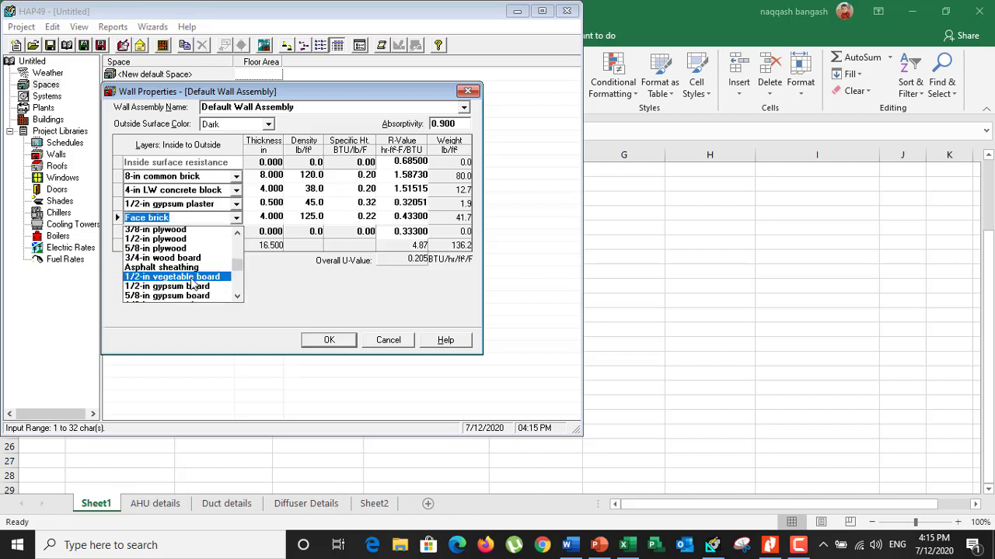
scroll(193, 288, down, 1)
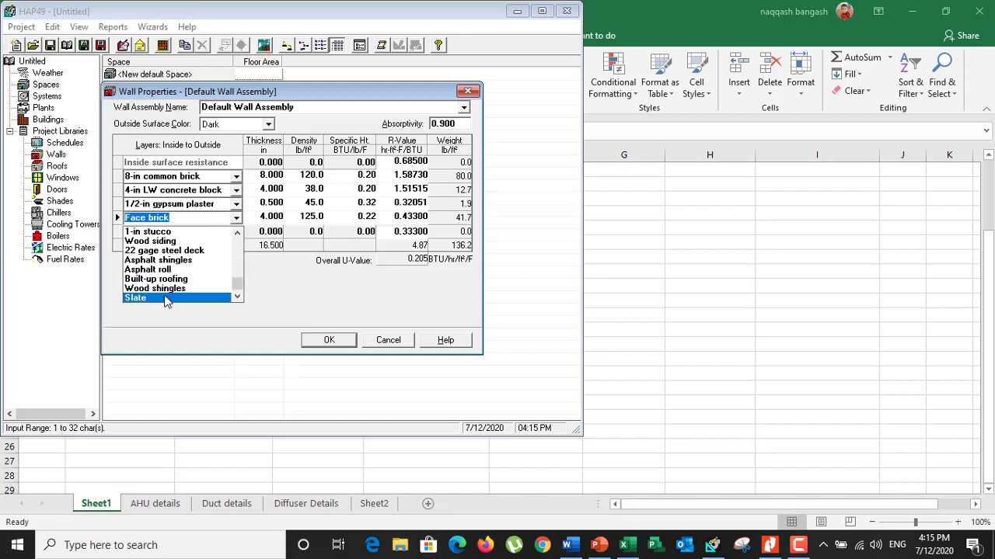
click(151, 231)
click(328, 339)
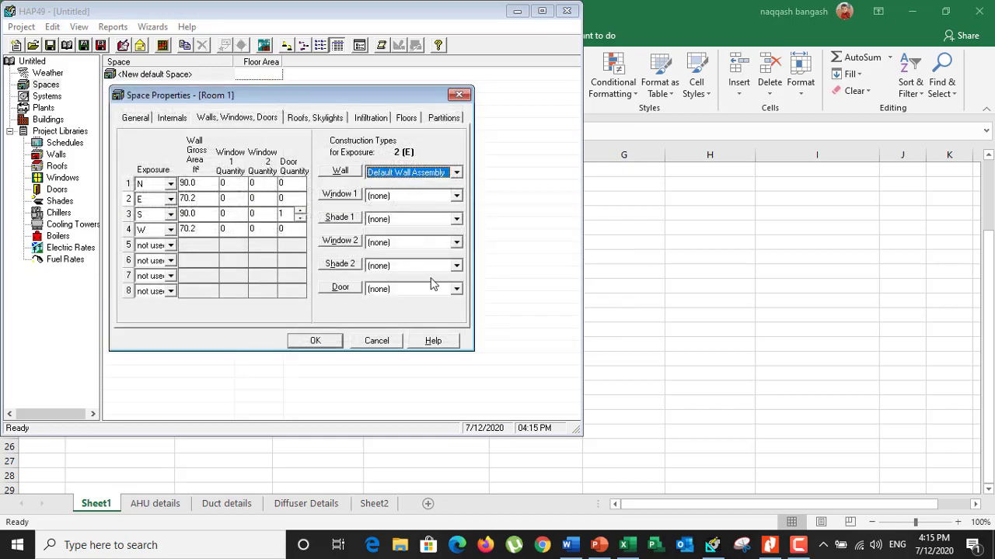
Try to save Room 1 and reselect Light Weight Wall as the wall type for the N exposure
click(319, 341)
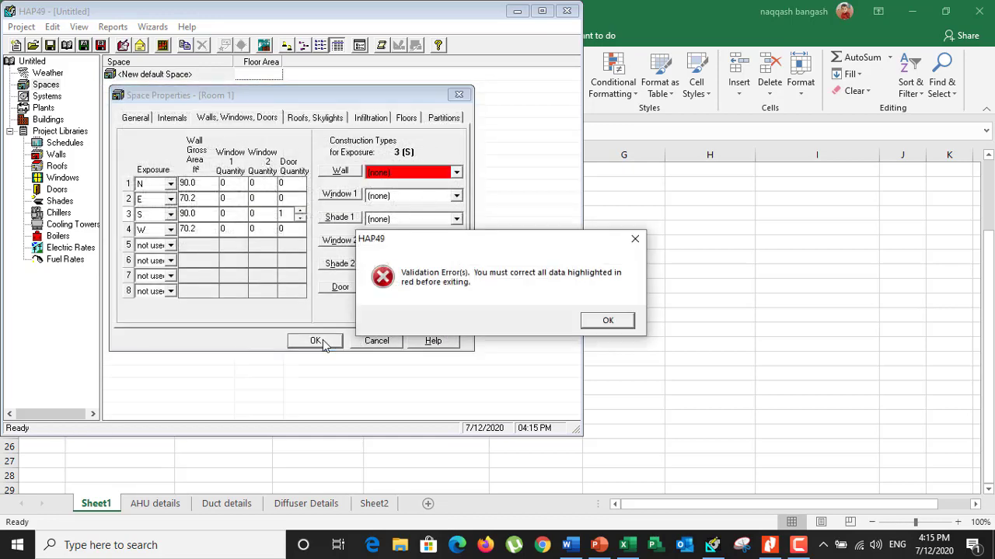
click(607, 320)
click(201, 185)
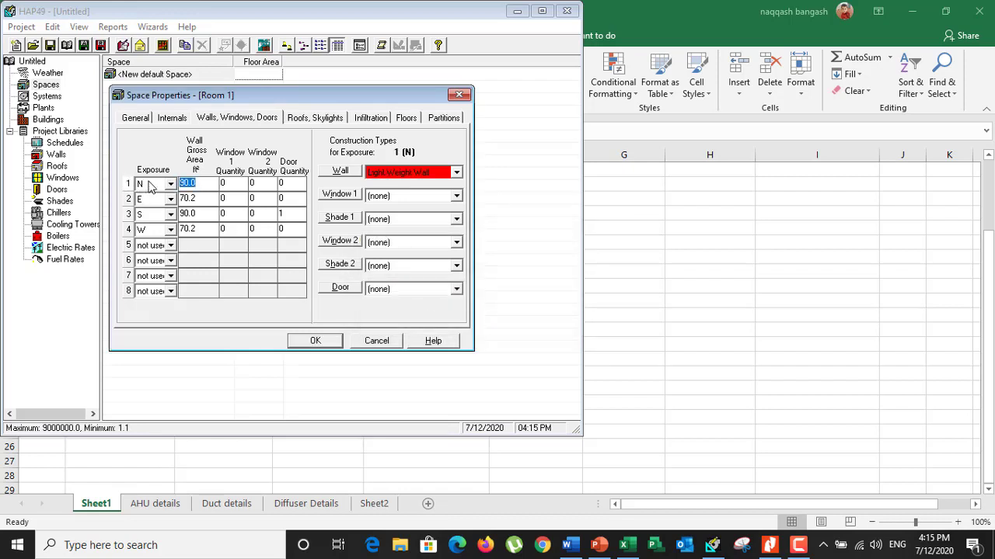
click(456, 172)
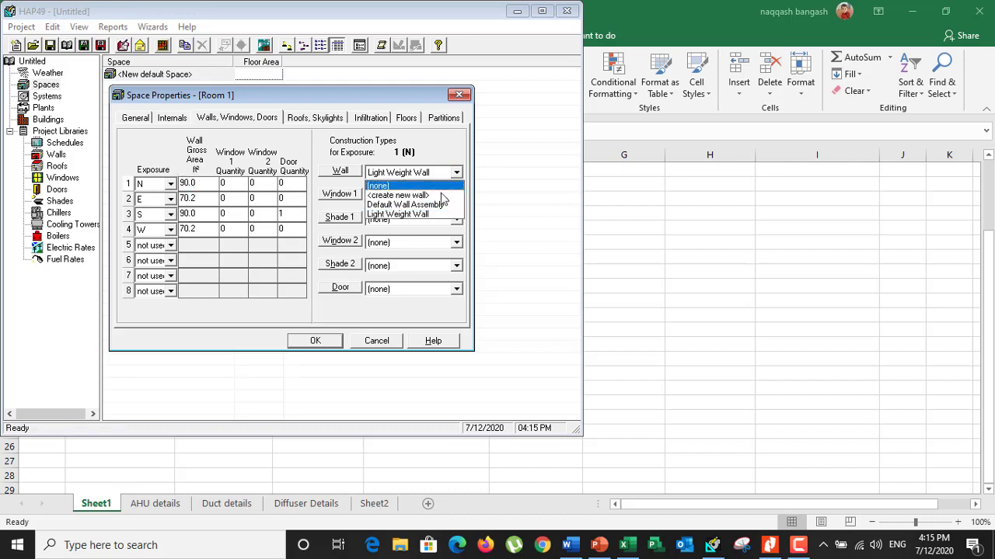
click(432, 214)
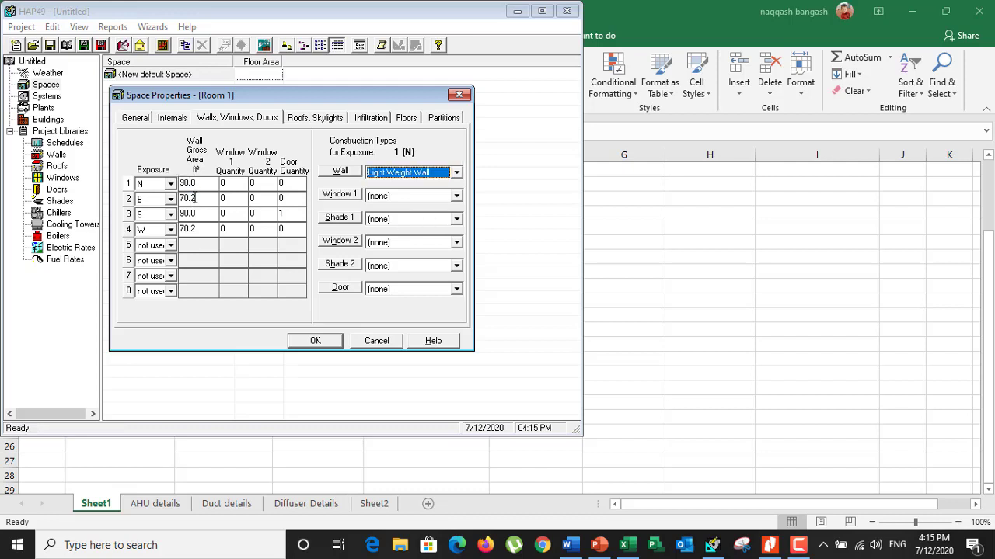
Assign Light Weight Wall as the wall construction for Room 1's E, S and W exposures
click(195, 199)
click(457, 173)
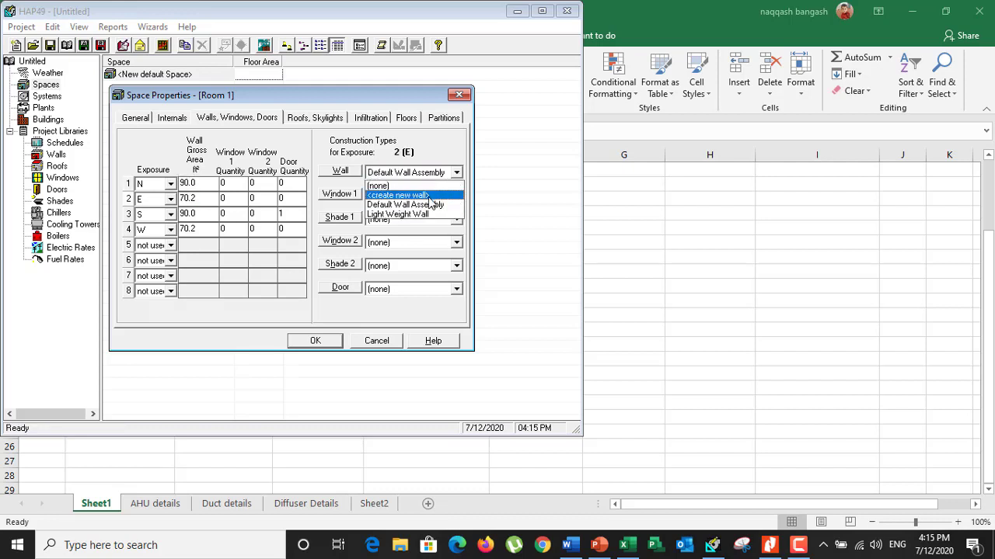
click(417, 215)
click(195, 216)
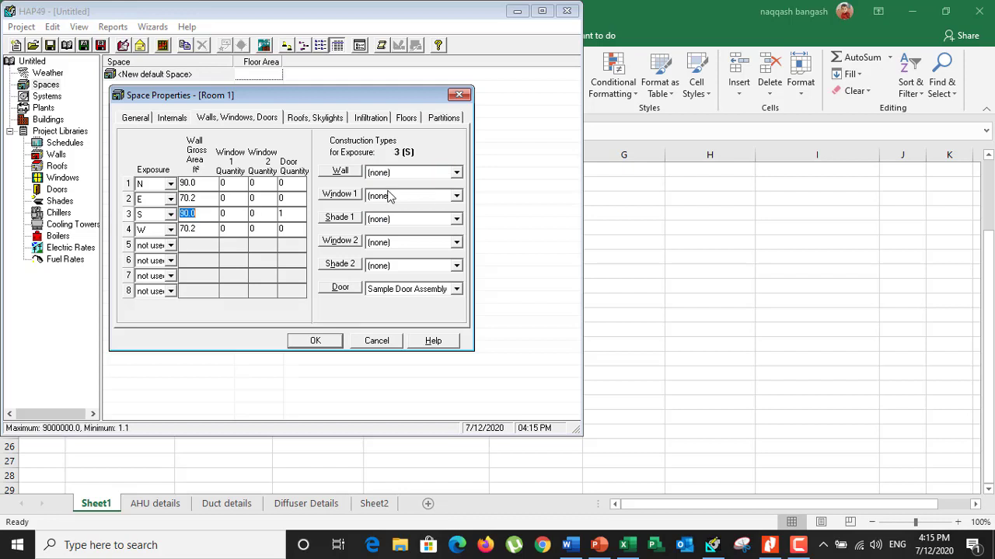
click(456, 172)
click(417, 214)
click(196, 231)
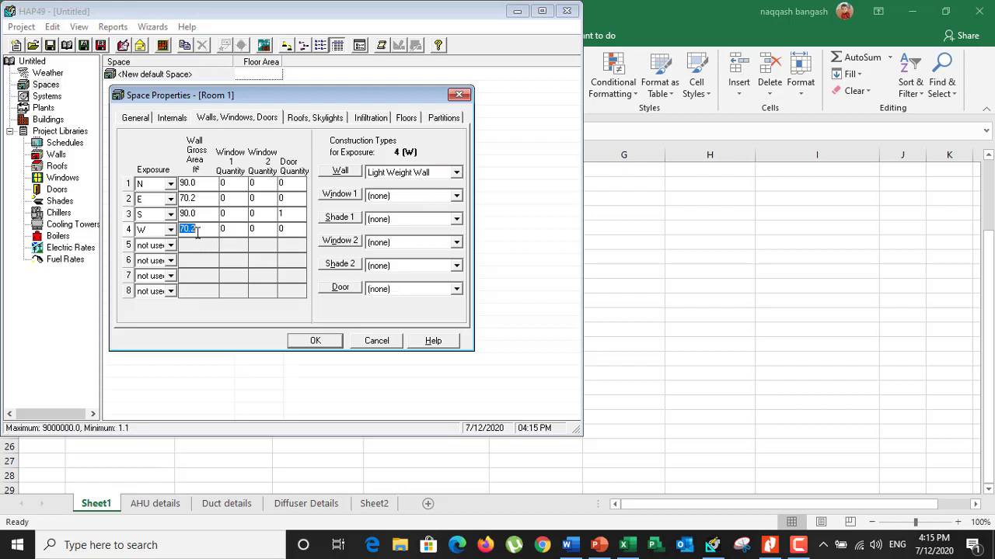
click(457, 172)
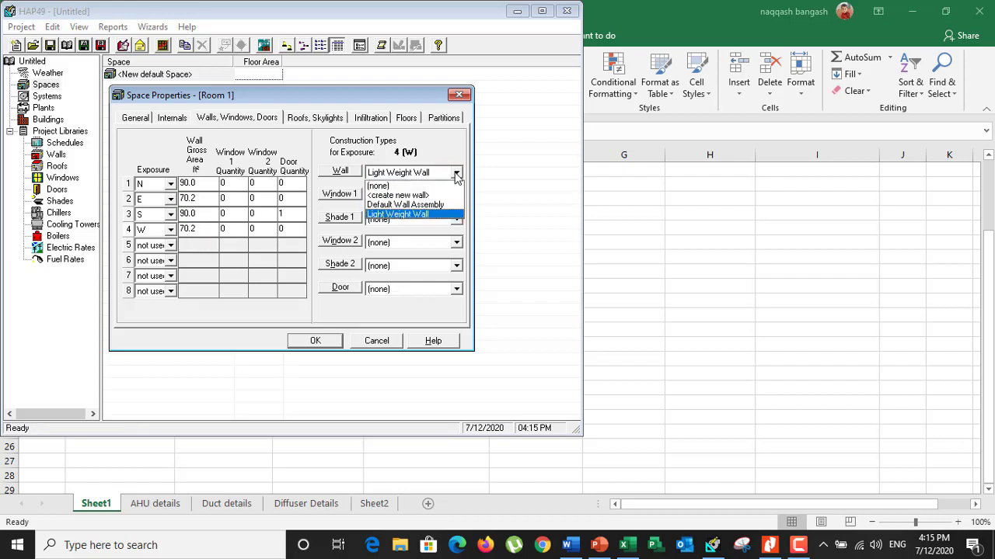
click(415, 214)
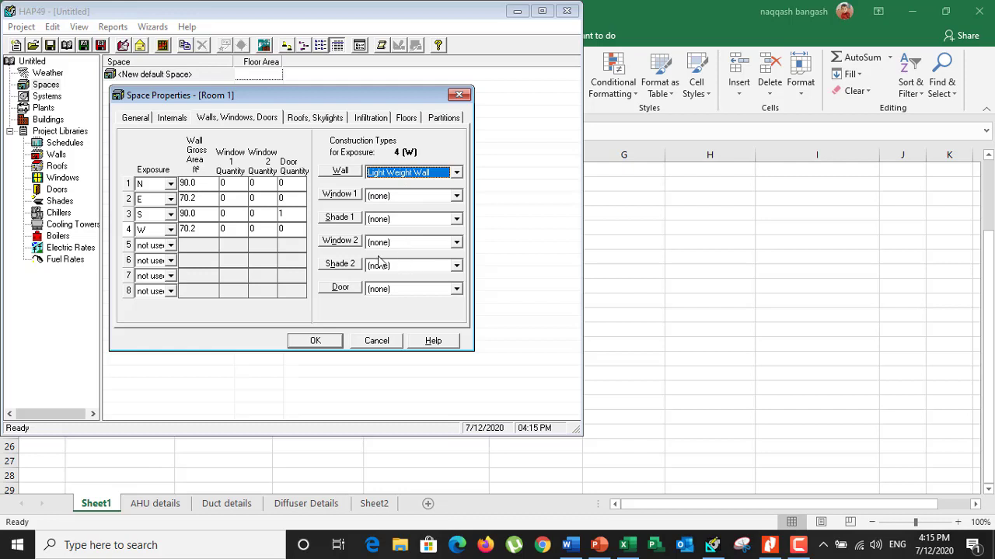
Check the wall types of the N and E exposures and save Room 1
click(193, 183)
click(200, 199)
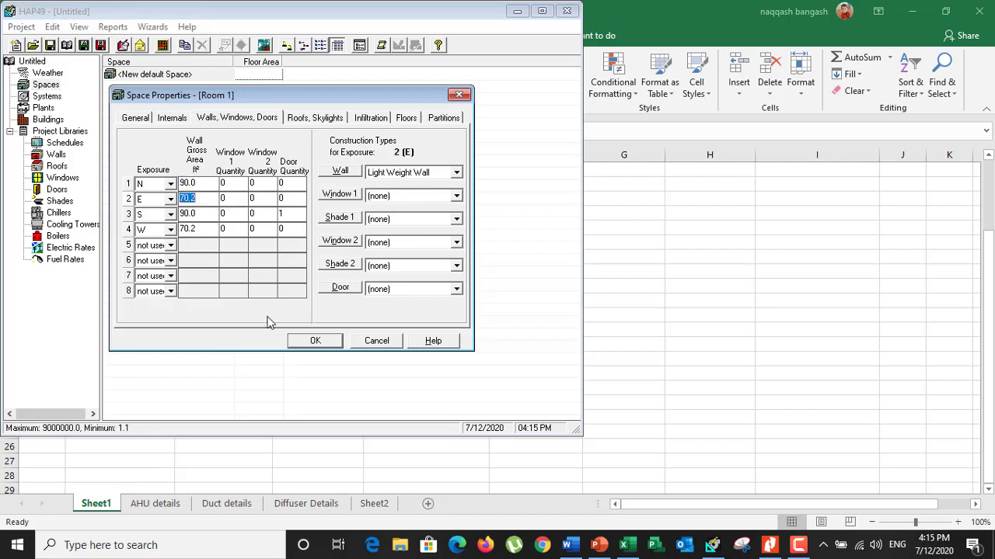
click(309, 342)
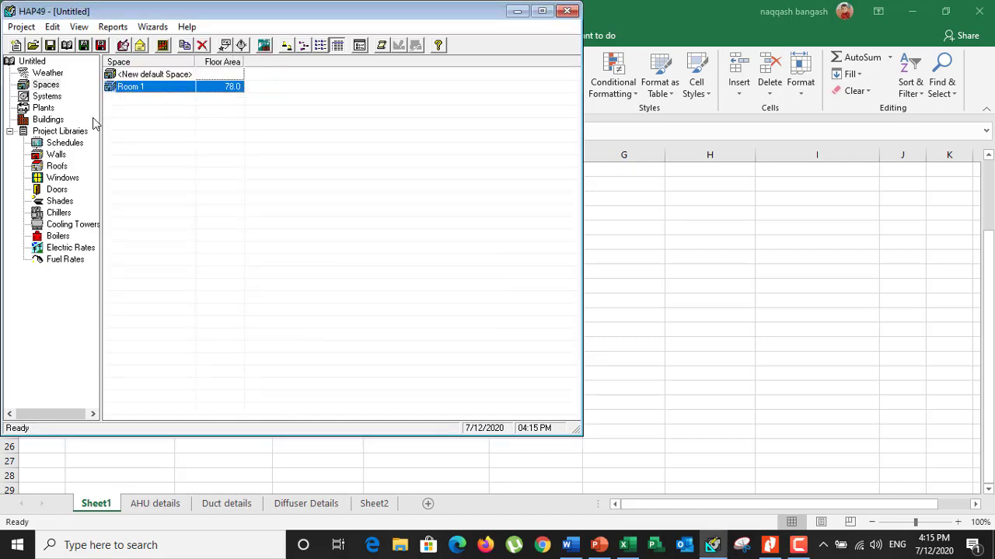
Start a new air system and set its equipment type to Split Air Handling Units
click(49, 97)
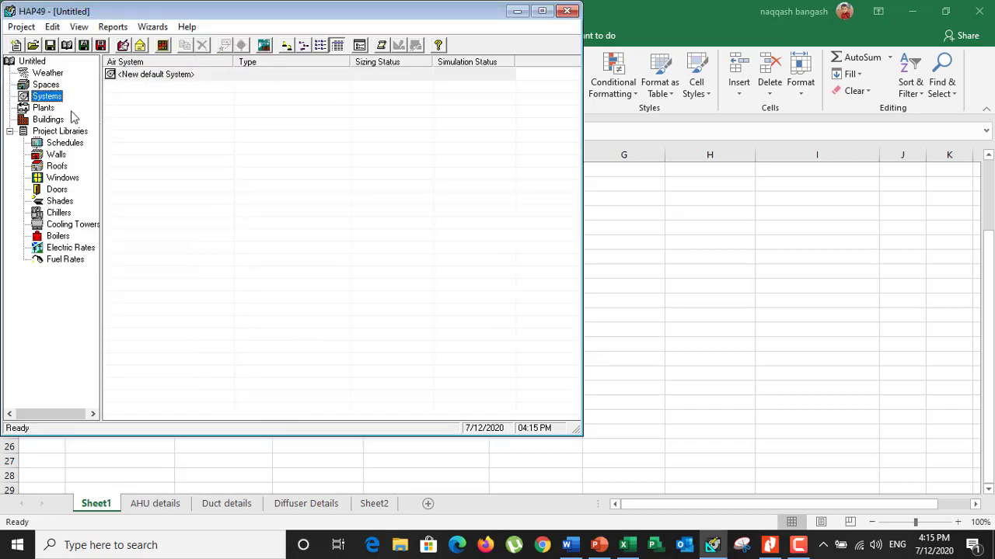
double_click(193, 74)
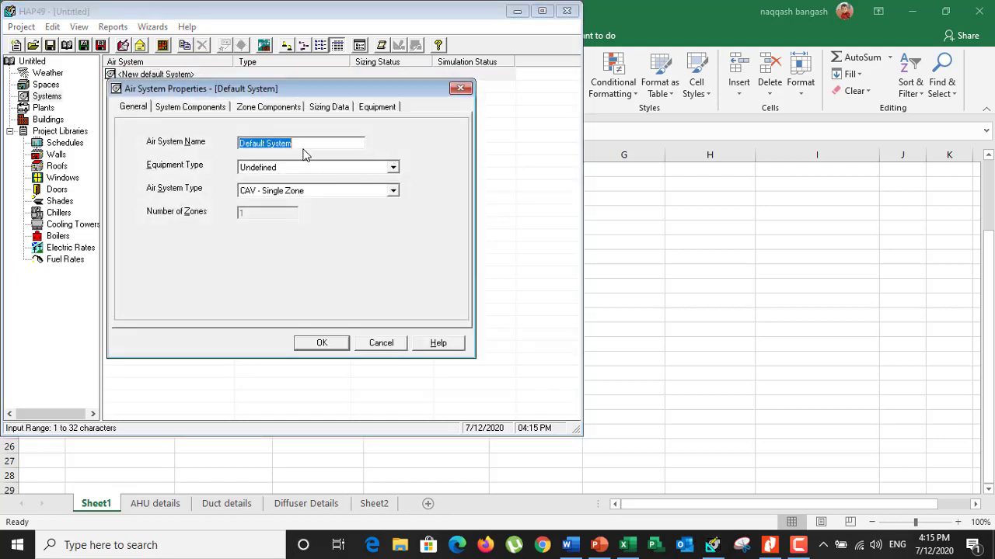
click(393, 168)
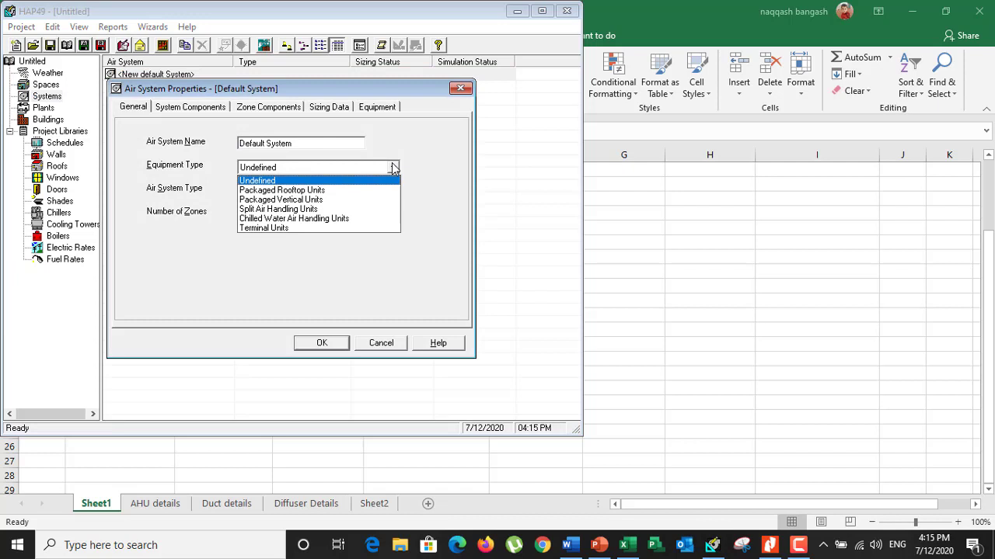
click(317, 212)
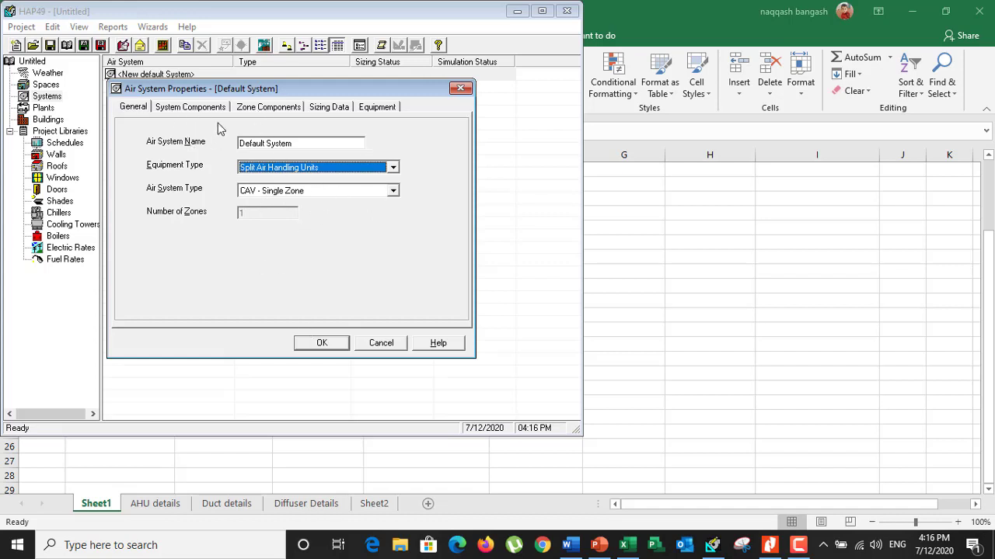
Set the air system's ventilation sizing method to ASHRAE Std 62.1-2010
click(190, 109)
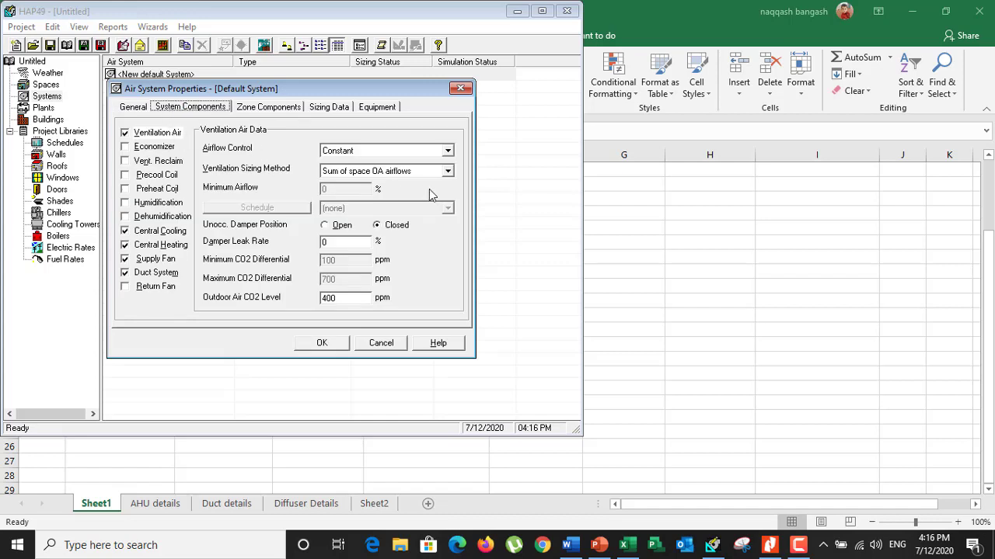
click(448, 171)
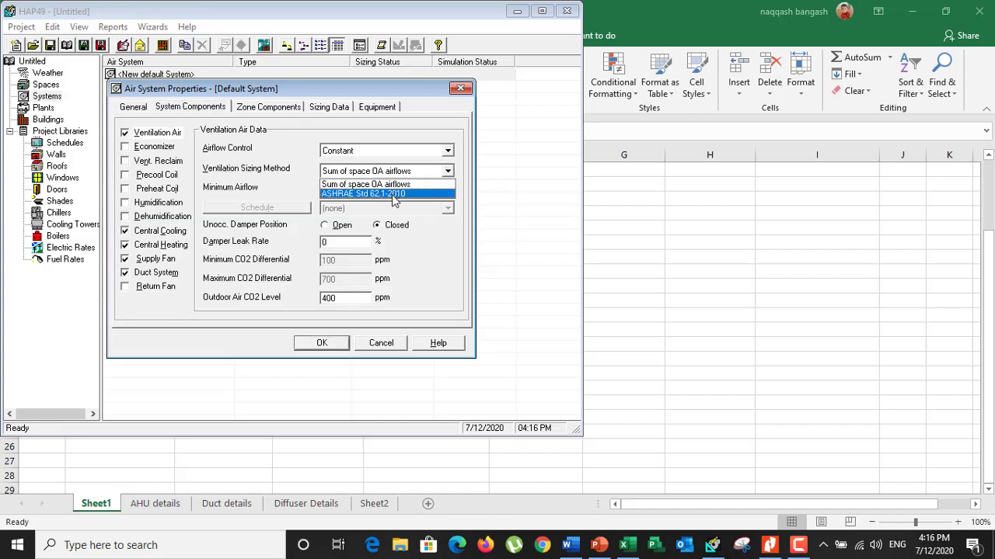
click(394, 194)
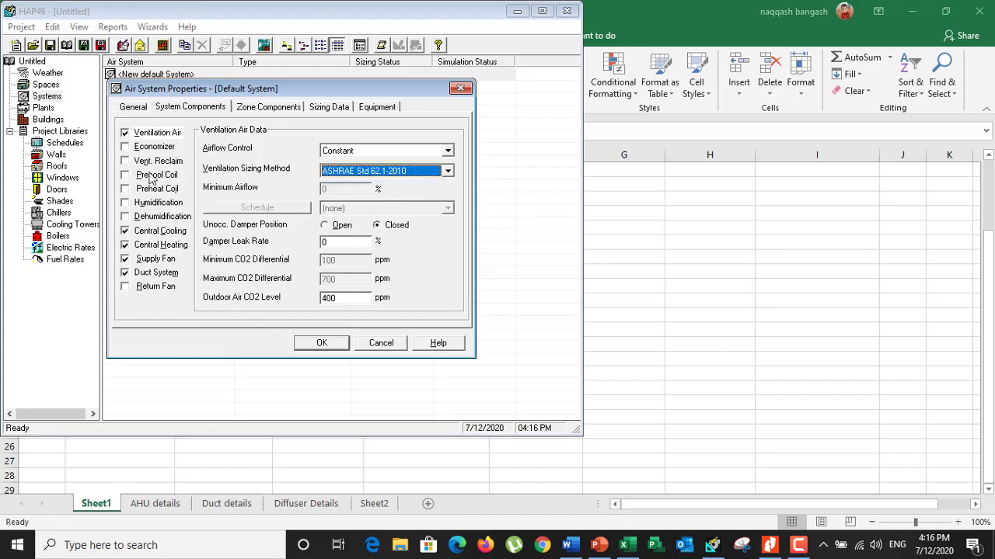
Enable dehumidification for the air system and check its maximum RH setpoint against the design relative humidity in the CGH details Excel sheet
click(125, 216)
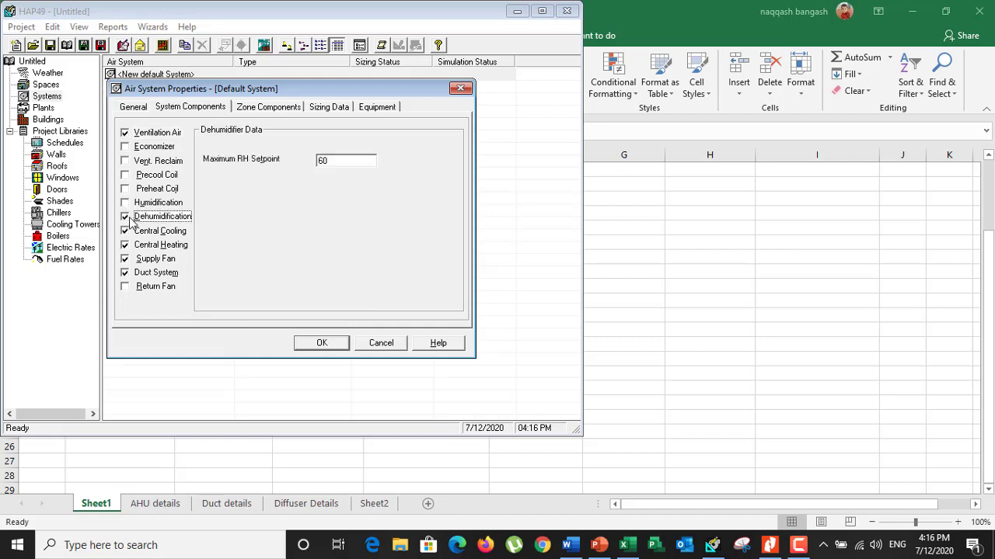
double_click(335, 160)
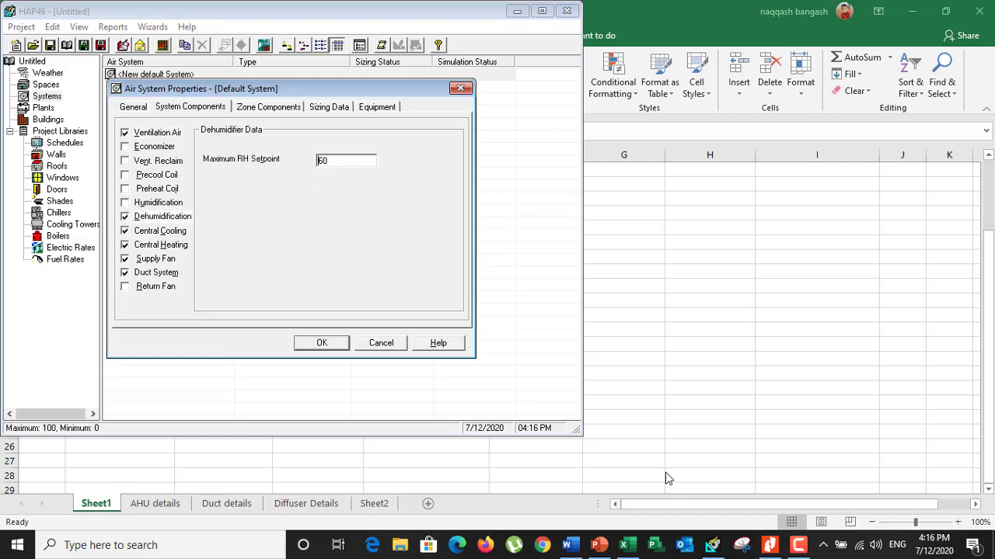
click(623, 545)
scroll(160, 454, up, 3)
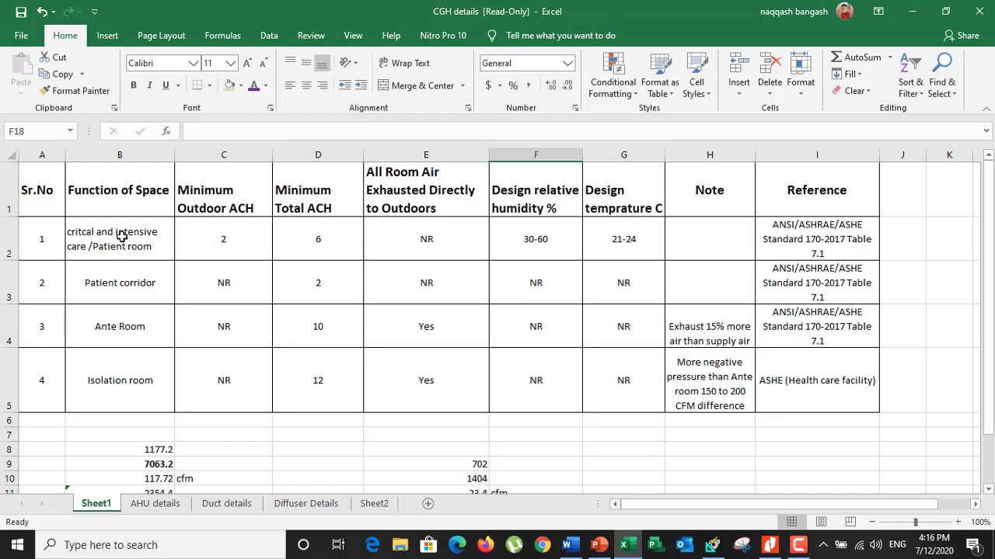
click(731, 549)
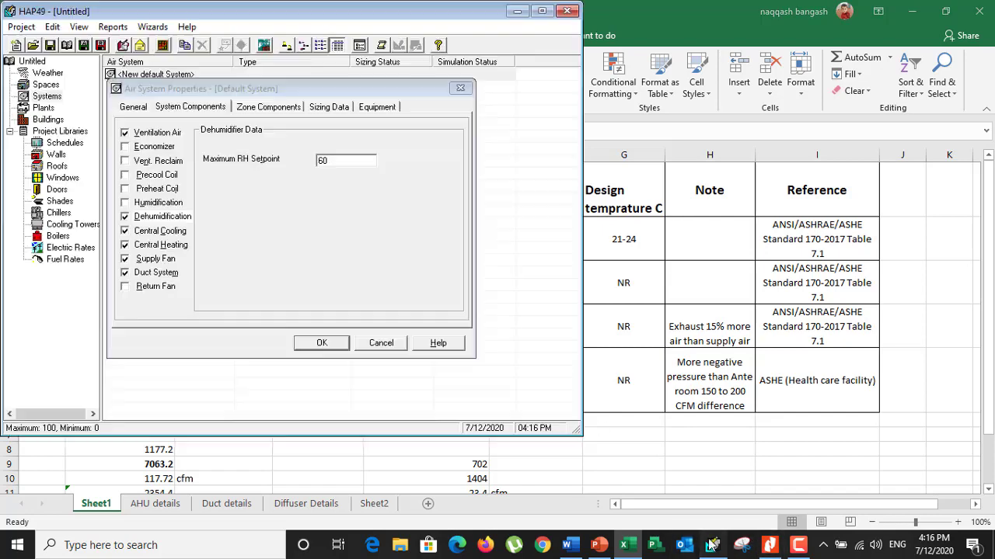
drag(344, 161, 307, 161)
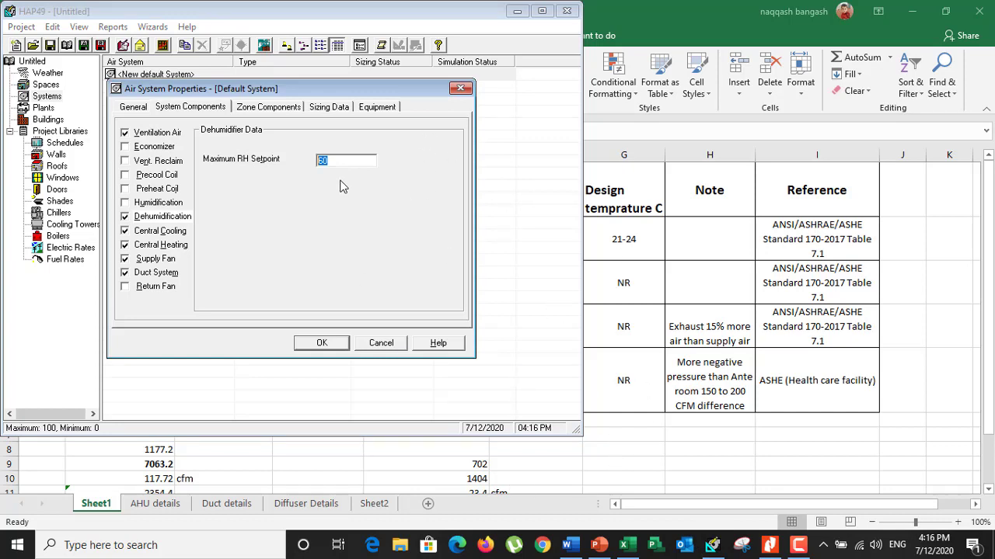
Check the central cooling supply temperature and set the supply fan type to Forward Curved with Dampers
click(159, 232)
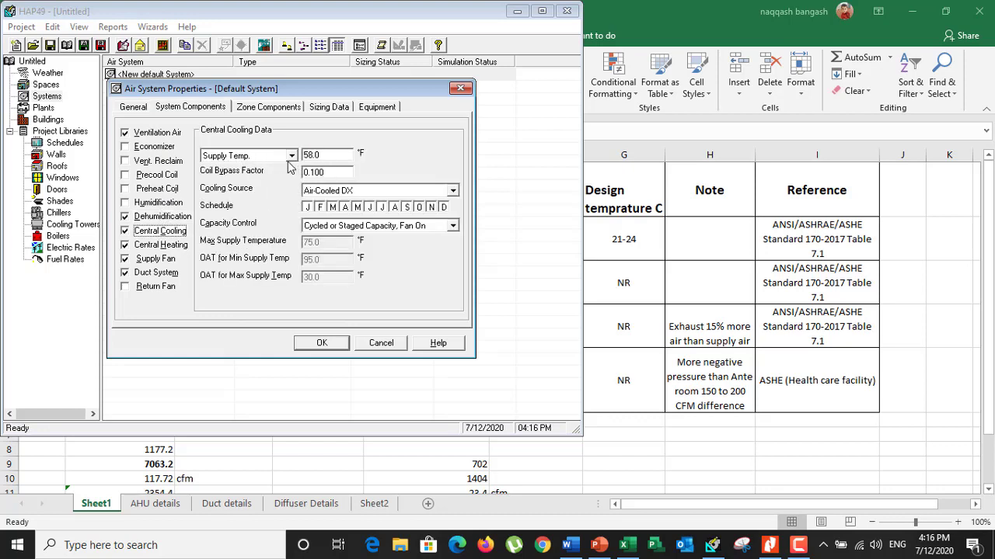
click(336, 155)
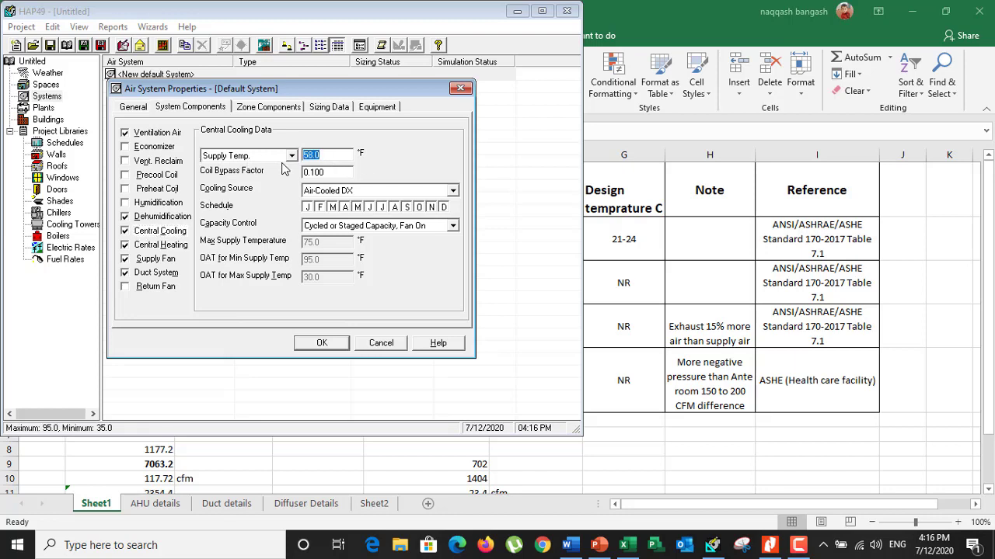
click(155, 260)
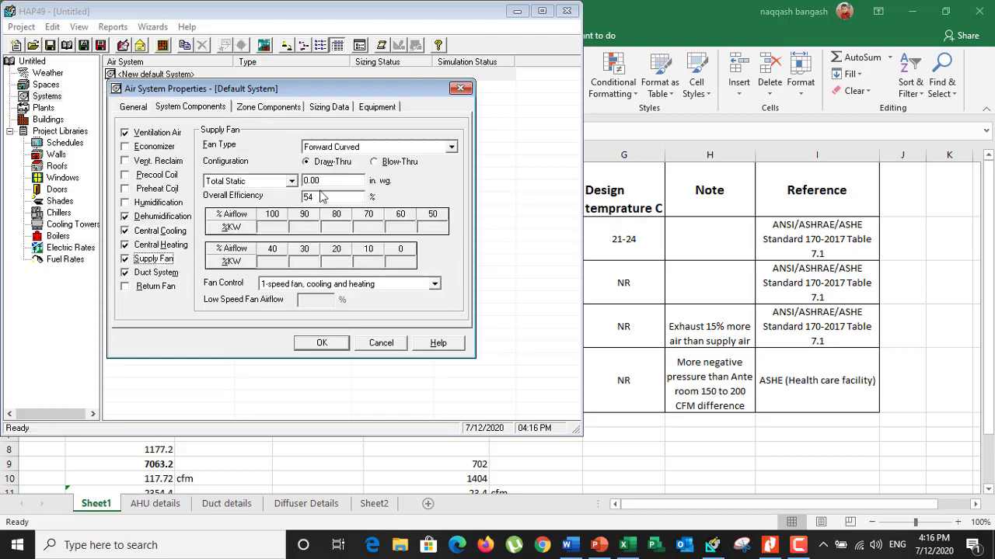
click(451, 147)
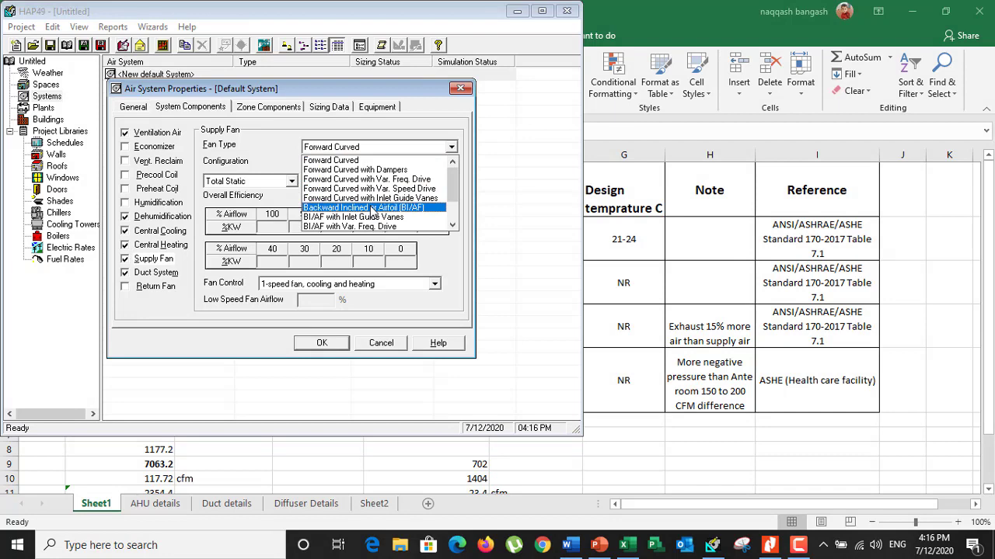
scroll(372, 210, down, 3)
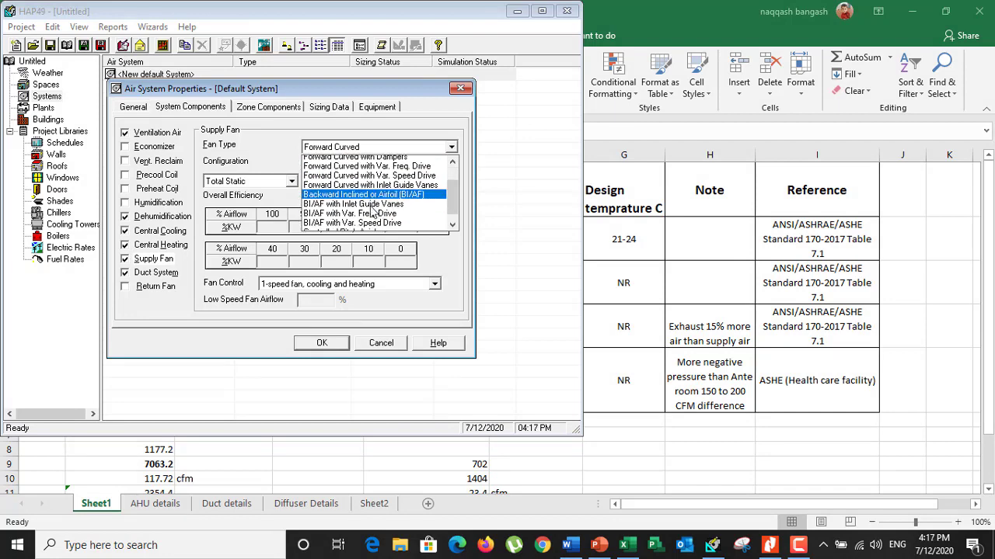
scroll(371, 210, up, 1)
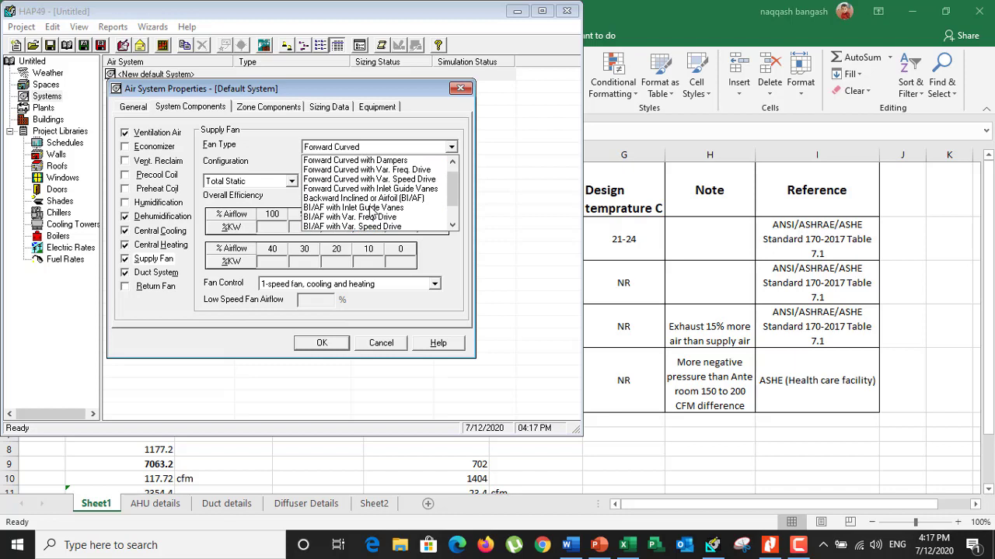
click(354, 160)
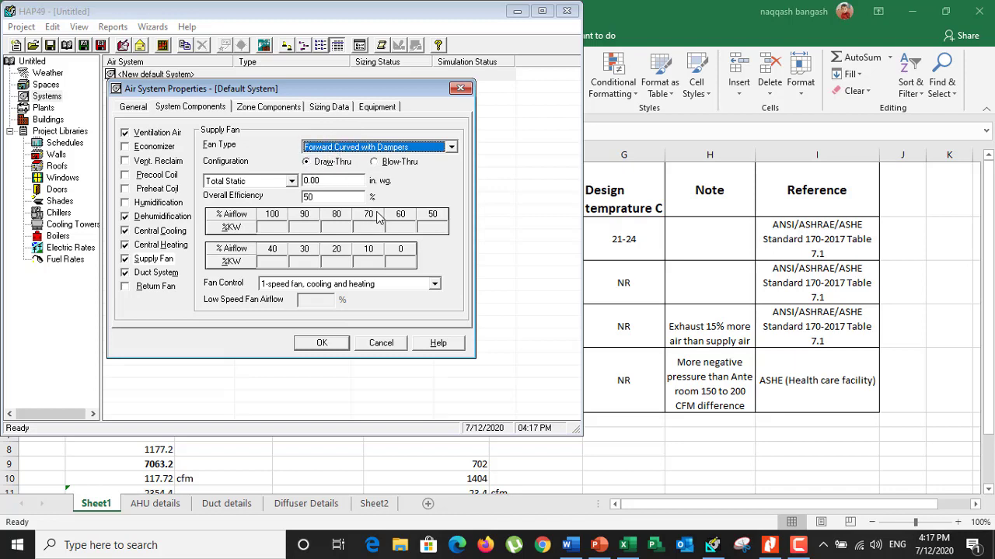
Check the duct system data and assign the Room 1 space to Zone 1
click(137, 275)
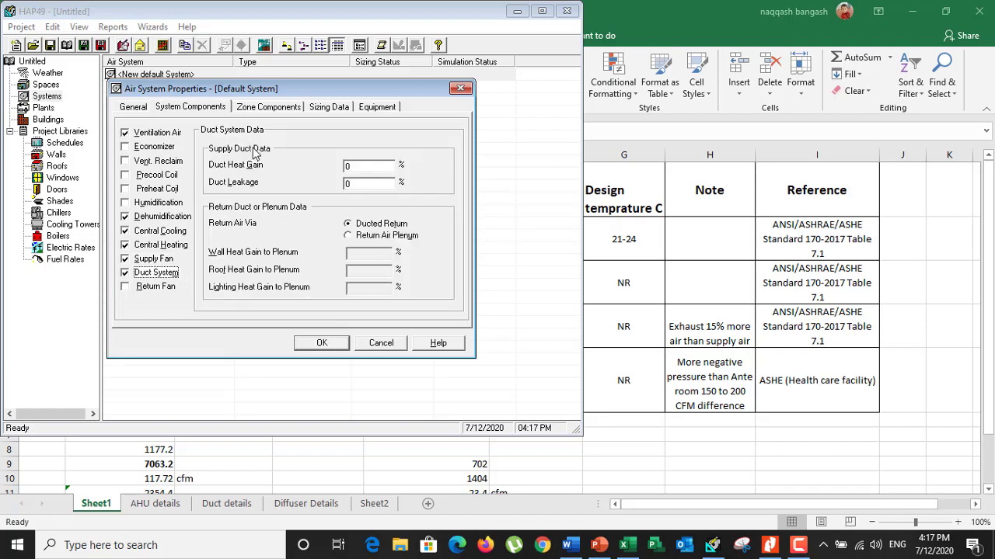
click(266, 109)
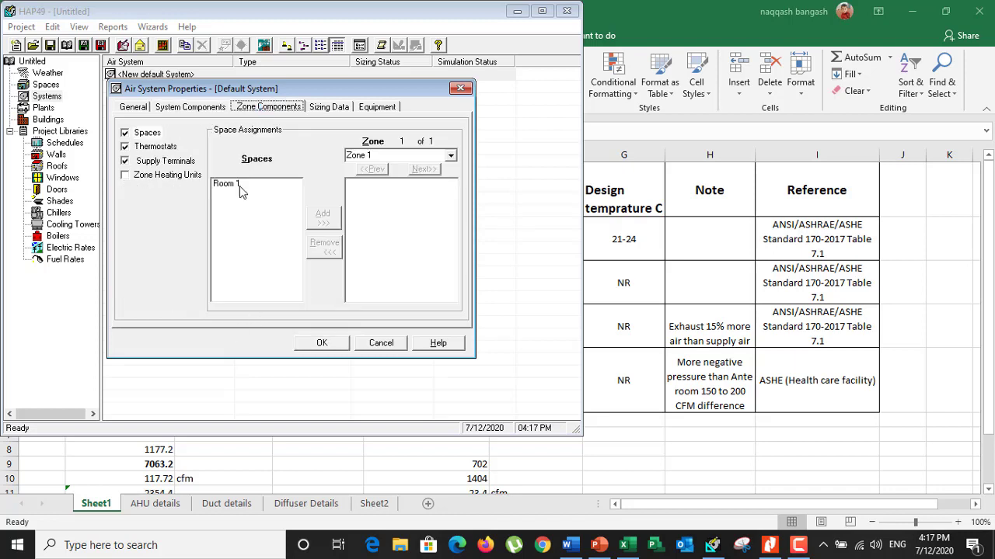
click(232, 186)
click(326, 221)
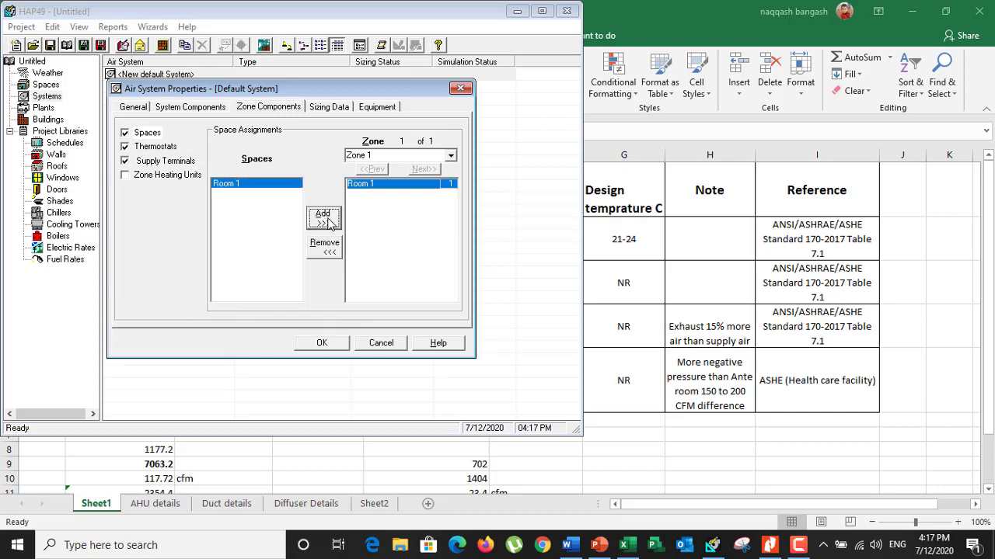
Create a thermostat schedule for all zones, check its Profile One hours and try to save it as Sample Schedule
click(153, 147)
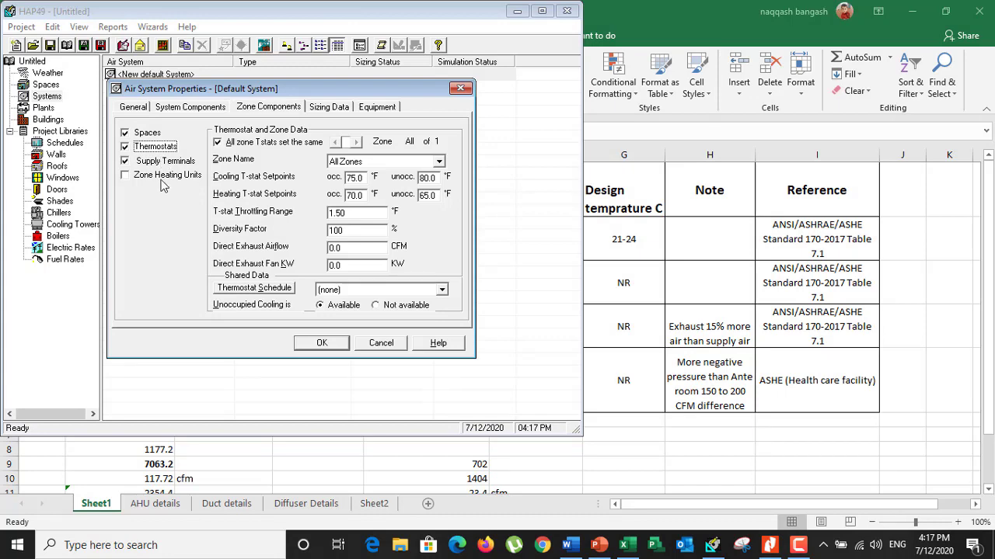
click(281, 290)
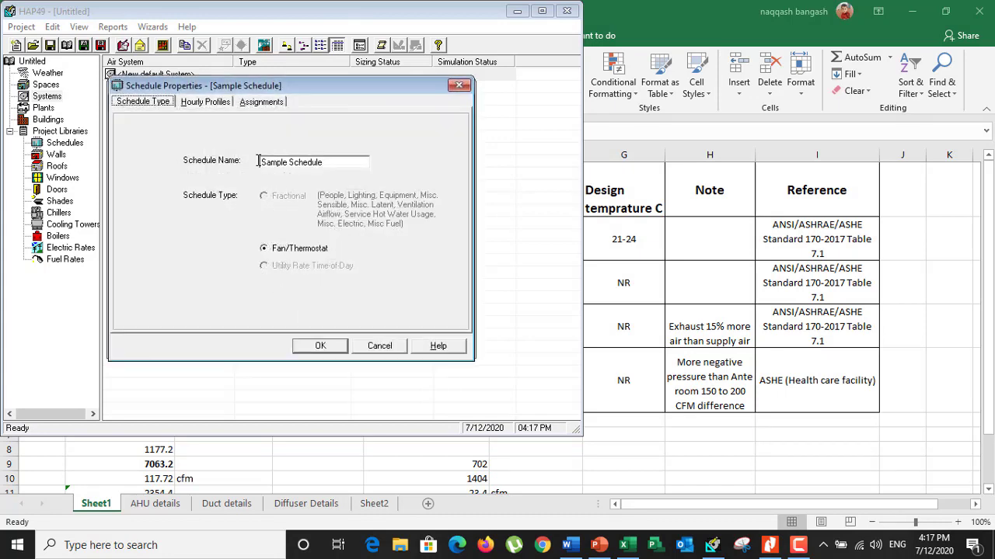
click(200, 102)
click(345, 147)
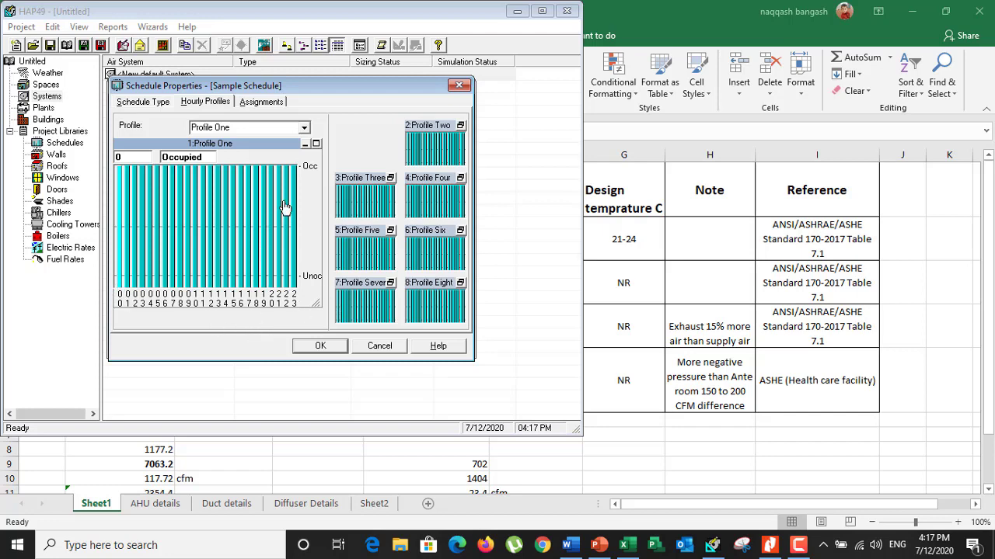
click(319, 346)
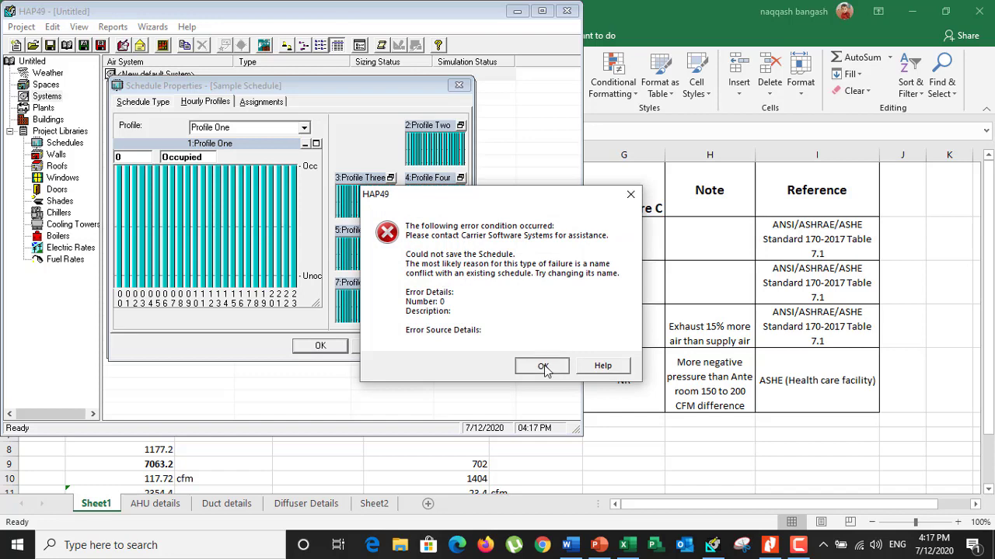
Rename the fan/thermostat schedule as thermostate and save it
click(541, 364)
click(142, 101)
drag(270, 163, 347, 171)
text(thr)
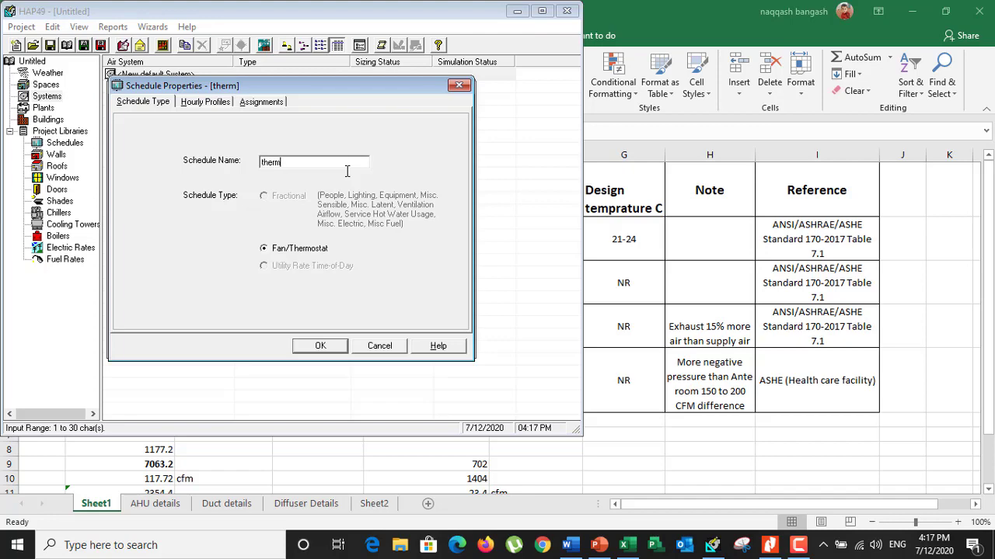
text(rmostate)
click(317, 351)
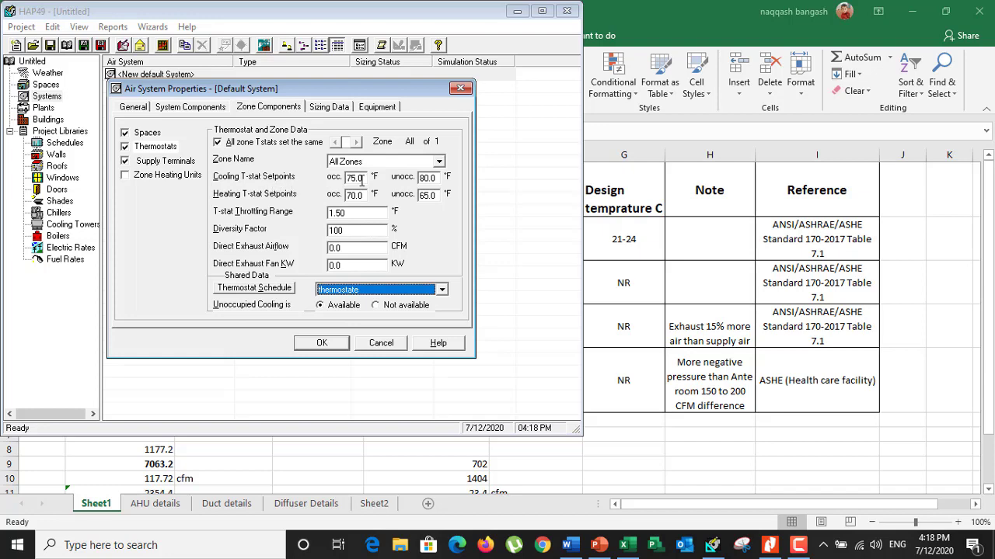
Check the patient room's design temperature in the CGH details Excel sheet and set HAP's occupied cooling thermostat setpoint to 69.8 °F
click(630, 448)
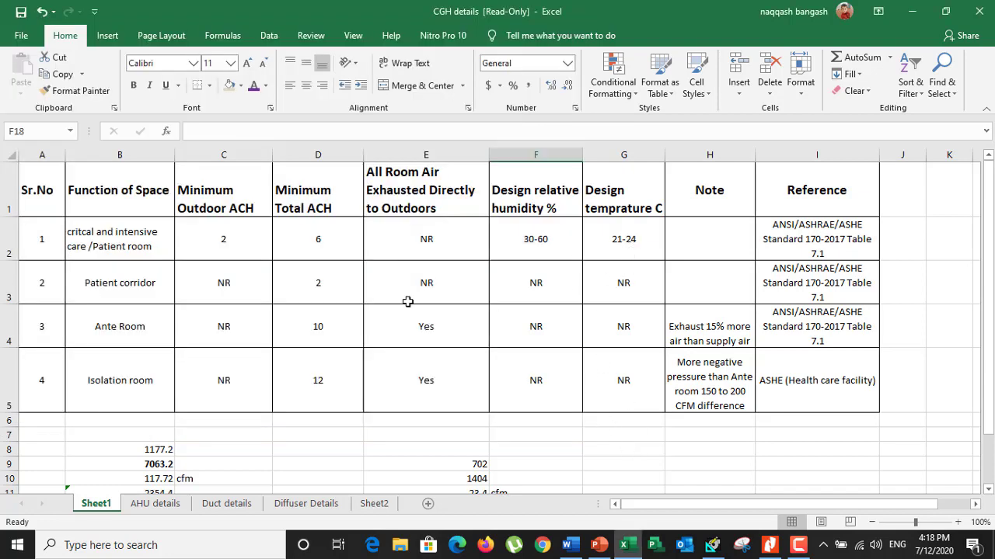
click(621, 241)
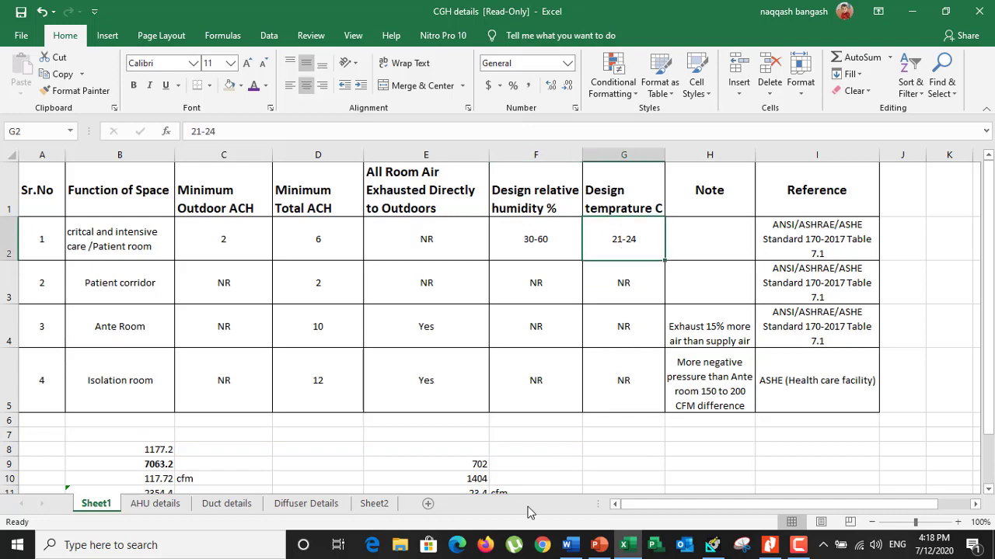
click(711, 544)
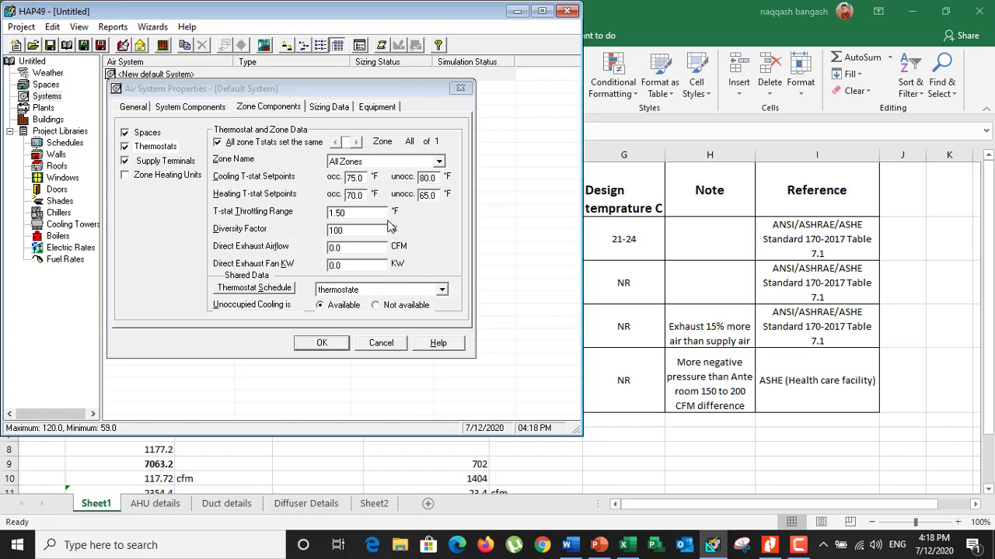
click(363, 177)
text(6)
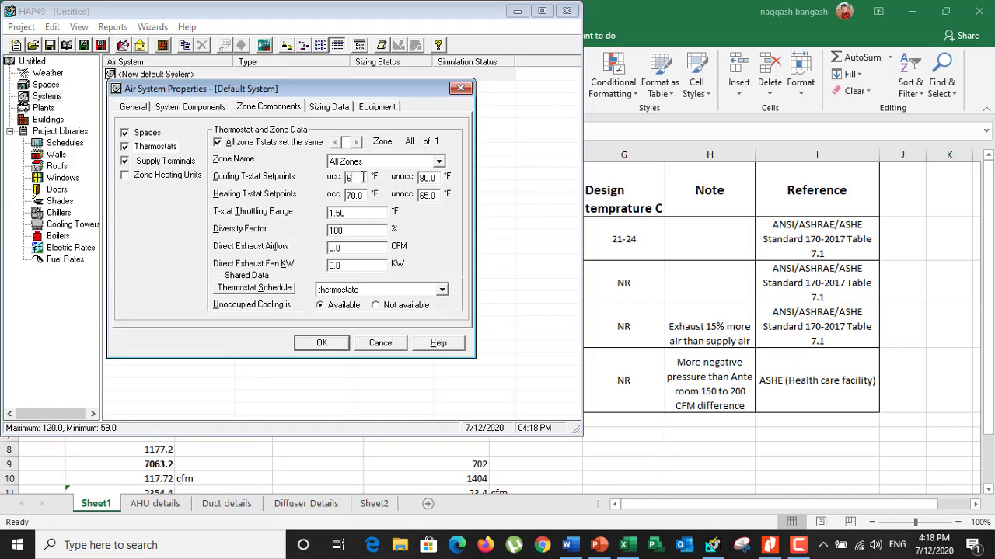
text(9.8)
key(Tab)
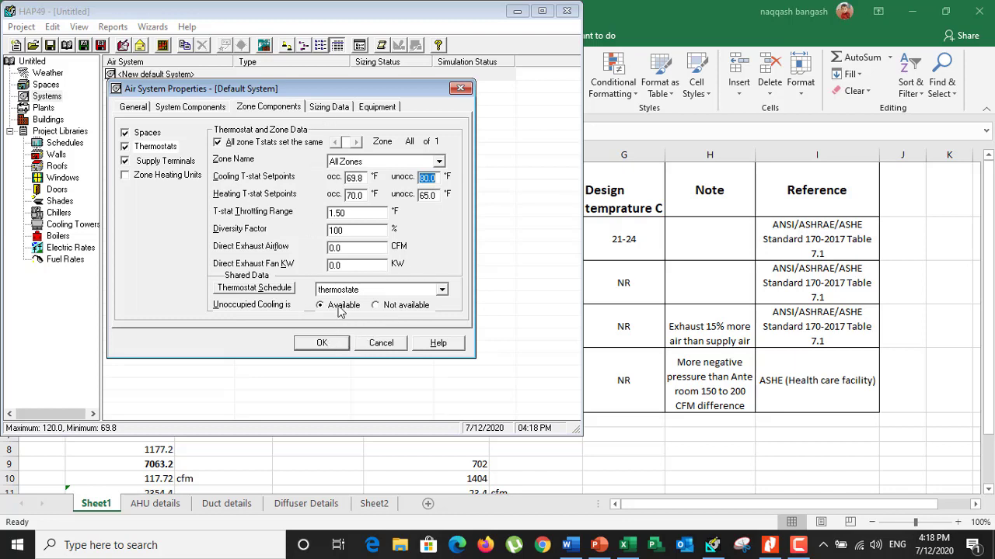
Set the unit of the supply terminals' minimum airflow to ACH
click(164, 162)
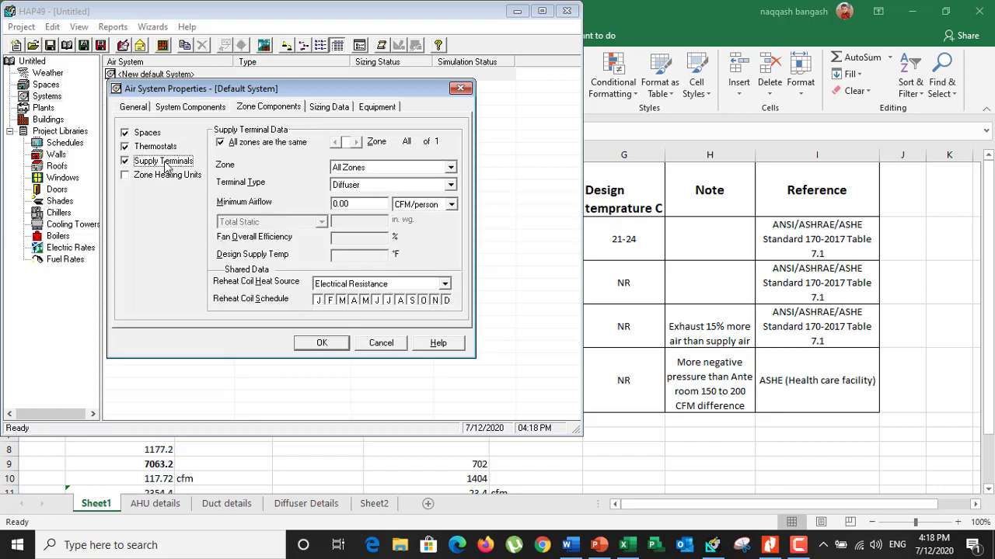
click(451, 204)
click(417, 246)
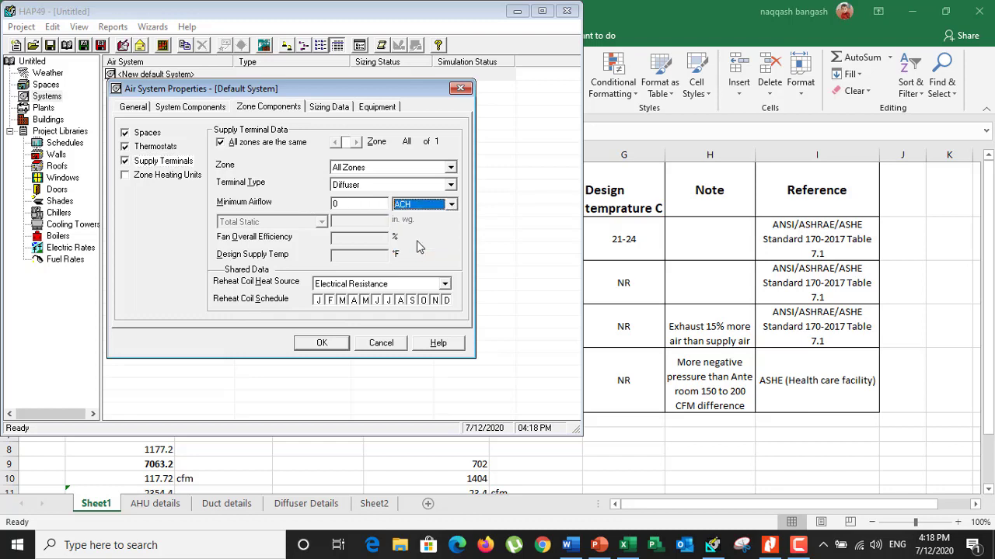
Look up the patient room's minimum total ACH in the CGH details Excel sheet and enter a minimum airflow of 6 in HAP
click(349, 204)
double_click(354, 208)
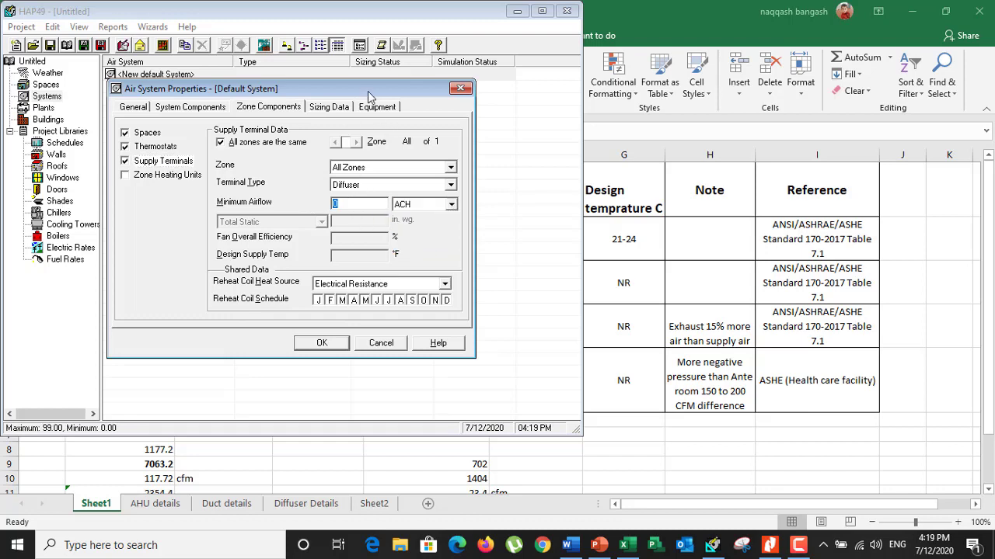
click(385, 19)
click(651, 286)
click(318, 243)
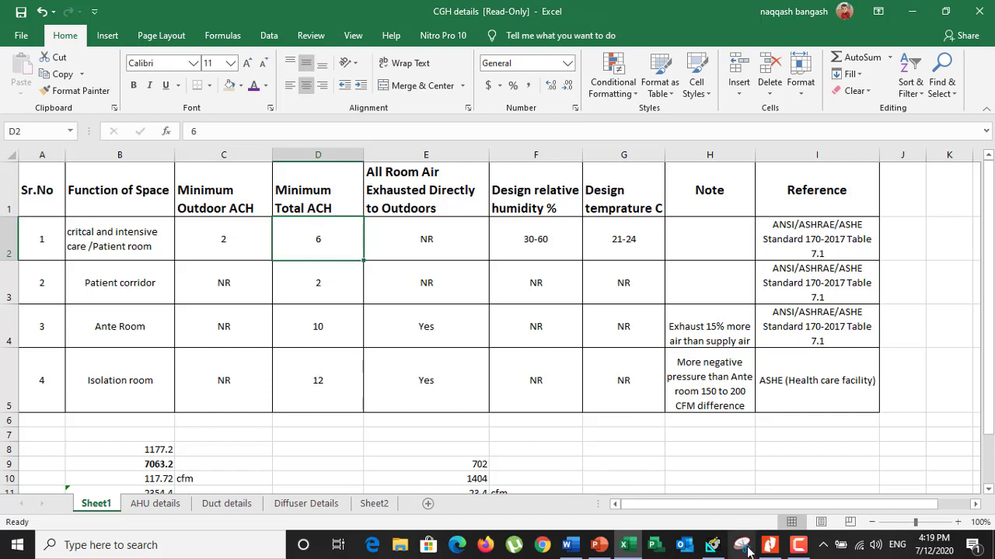
click(711, 545)
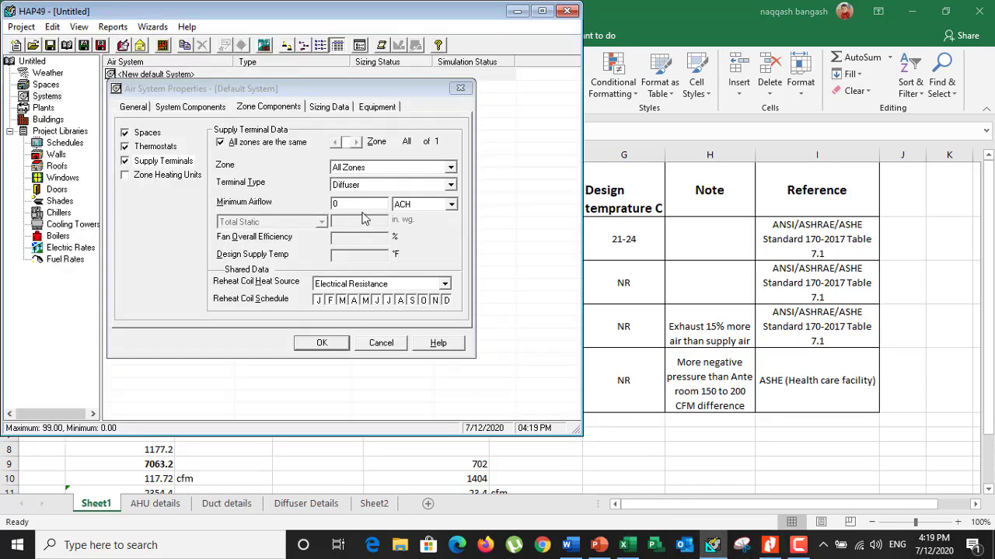
click(365, 204)
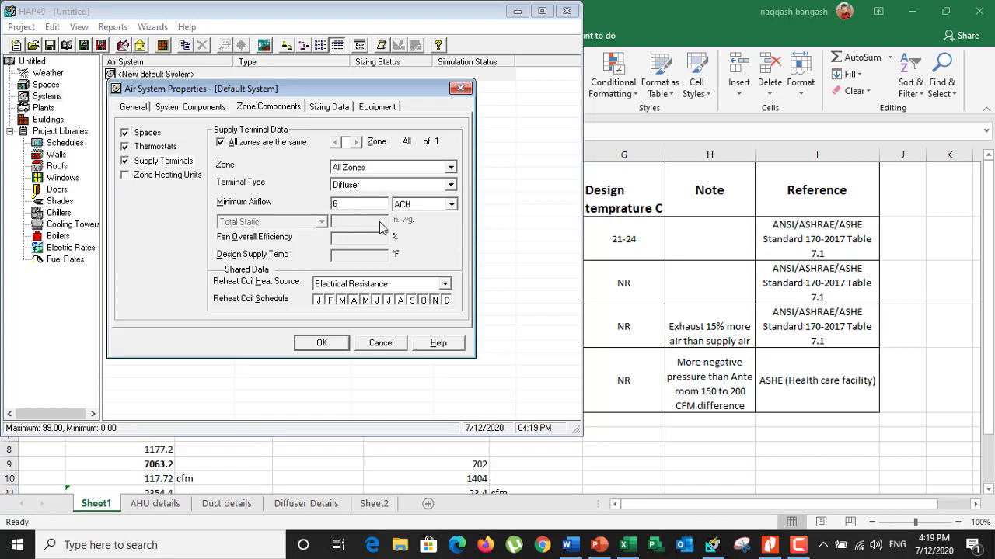
View the room duct layout in the RAD AND EAD MICU AND ISOLATION ROOM PDF, and check HAP's zone heating unit and supply terminal data
click(769, 545)
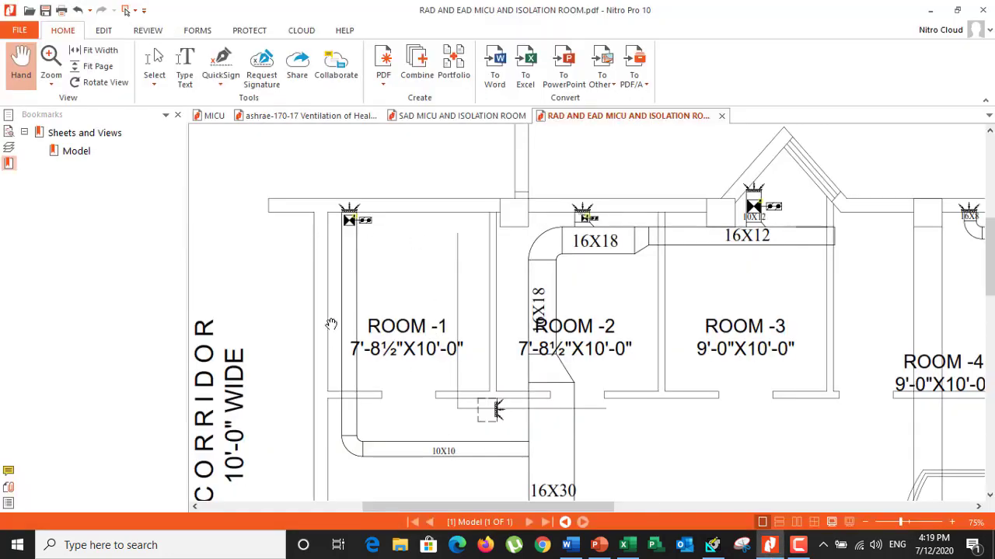
click(711, 545)
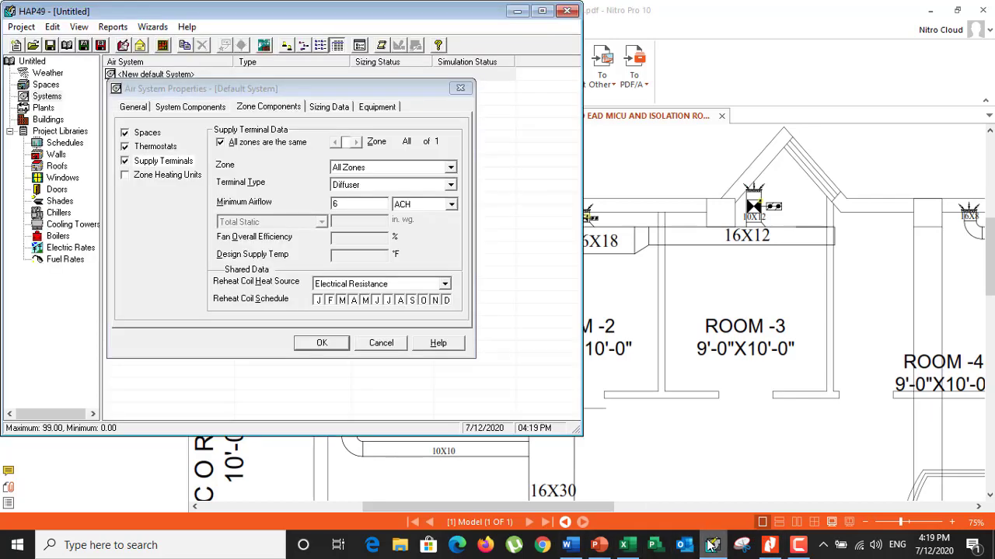
click(155, 180)
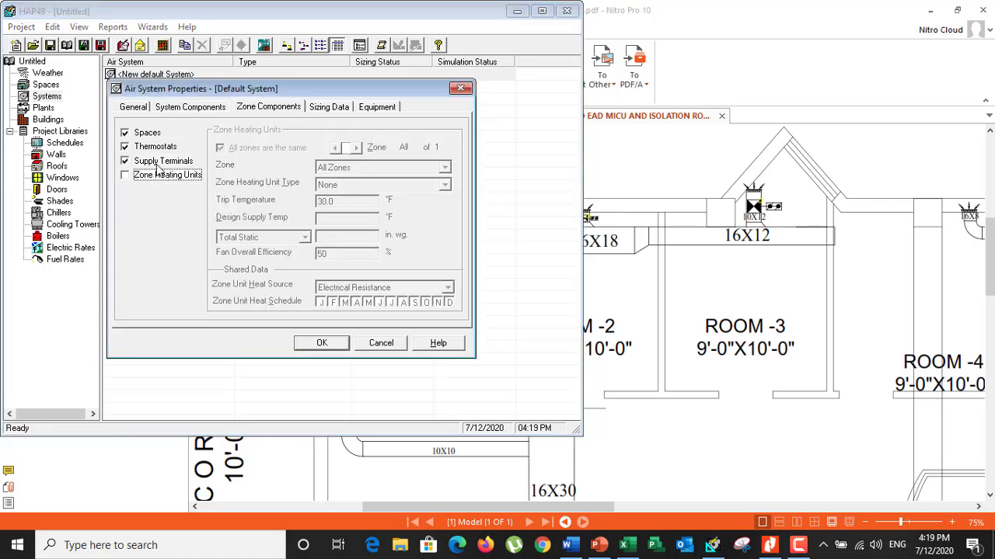
click(159, 163)
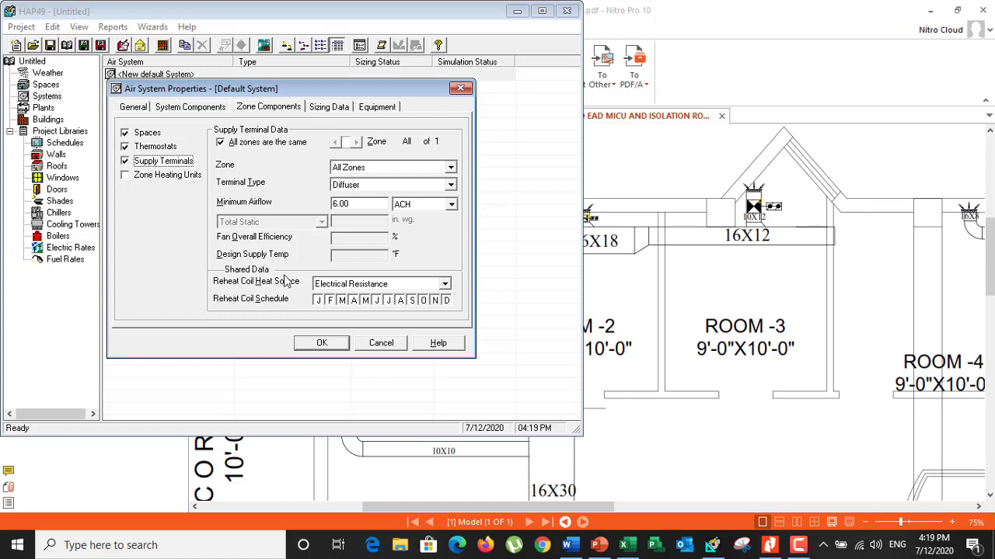
Review the system and zone sizing data and the equipment settings, and try to save the air system
click(317, 108)
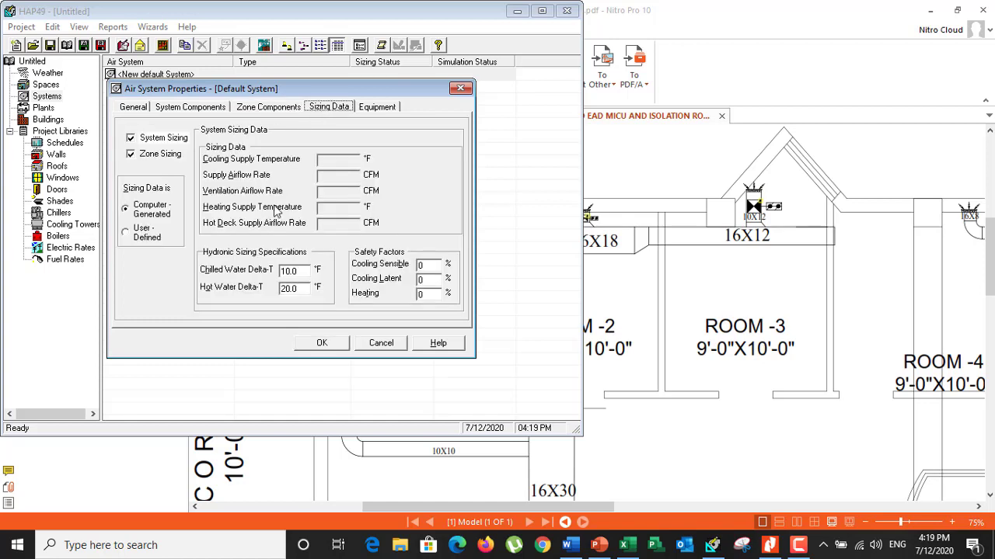
click(156, 157)
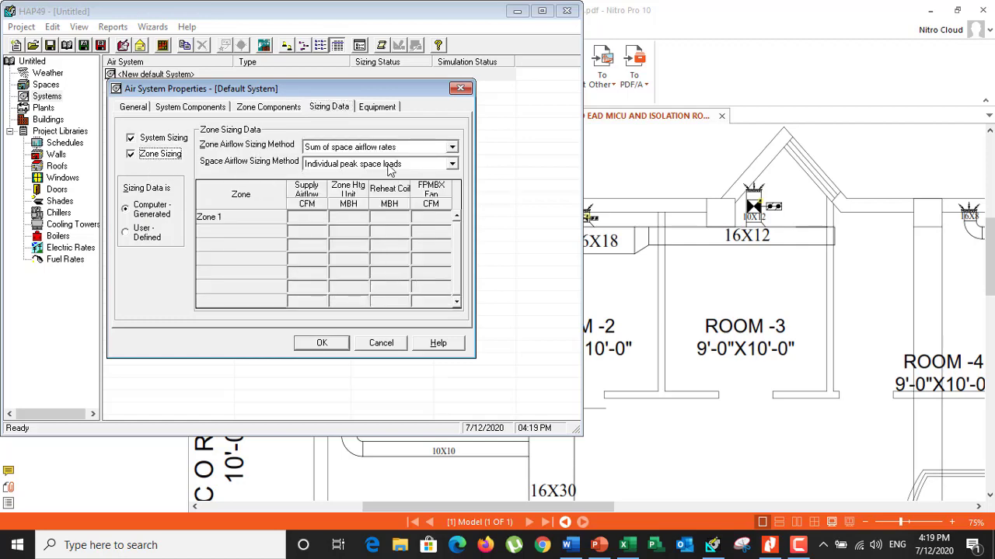
click(379, 109)
click(346, 344)
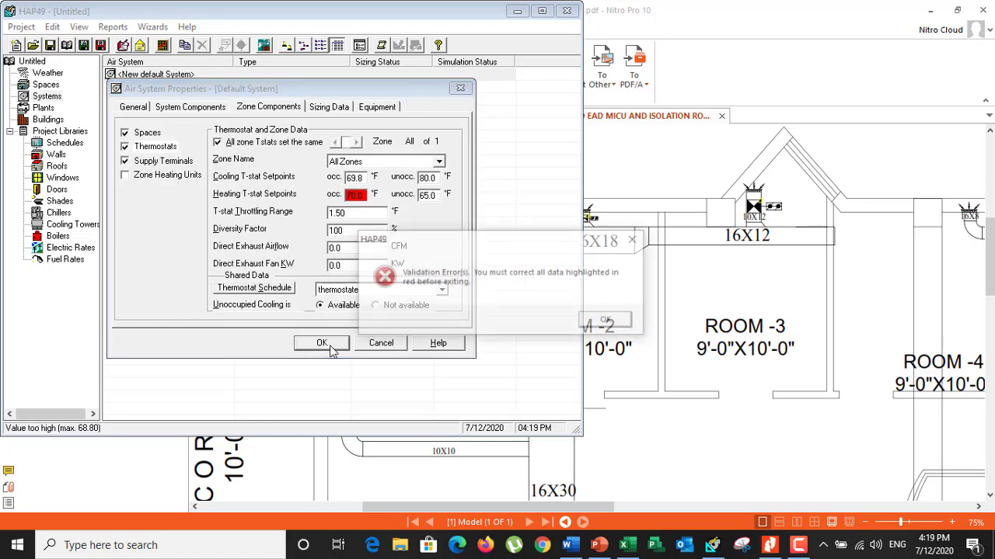
click(607, 321)
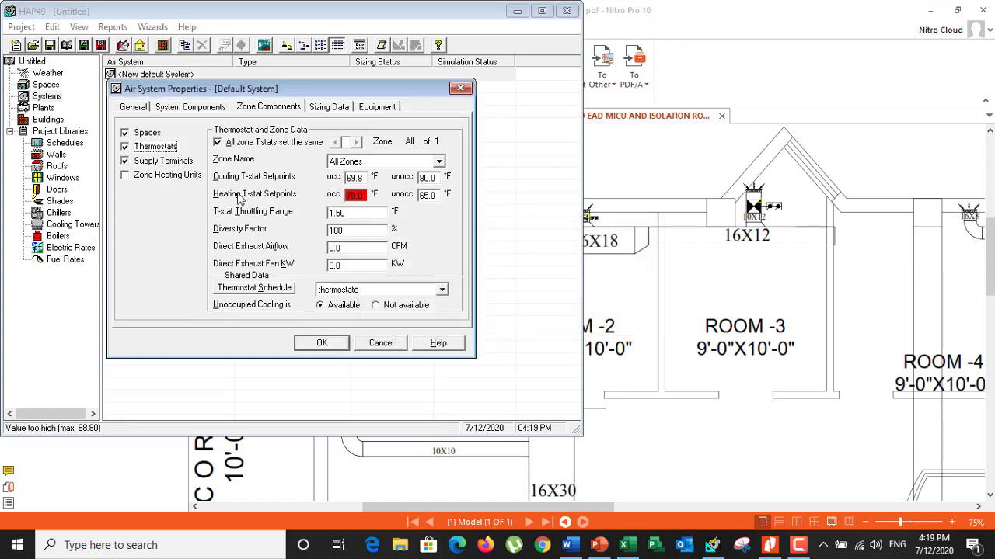
Try occupied heating thermostat setpoints of 80, 75 and 70 °F for all zones and try to save the air system
click(359, 196)
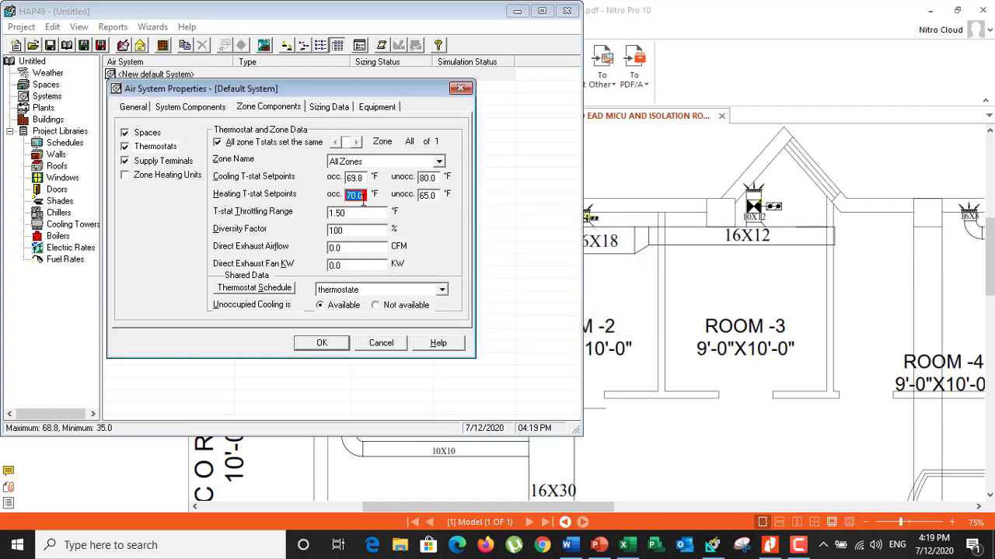
click(322, 344)
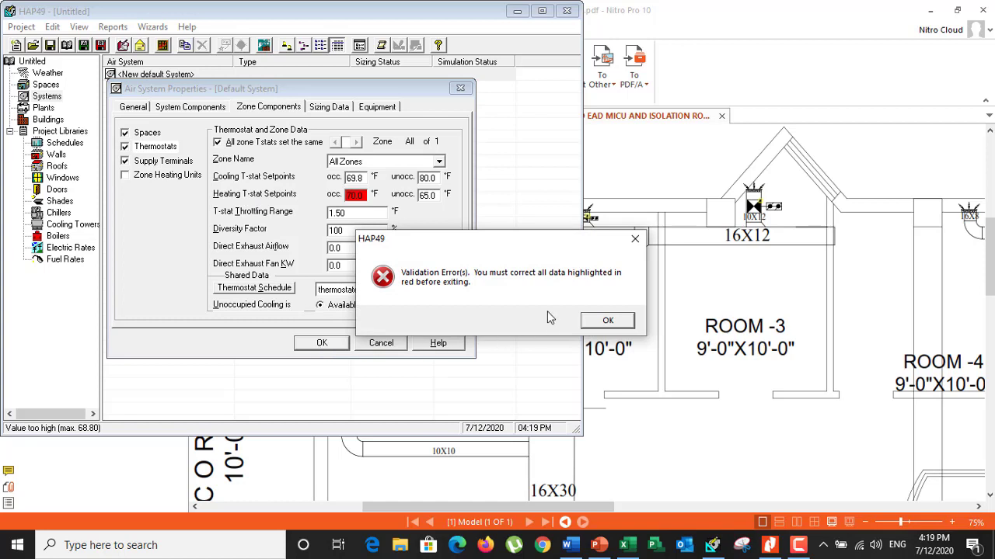
click(605, 319)
click(359, 196)
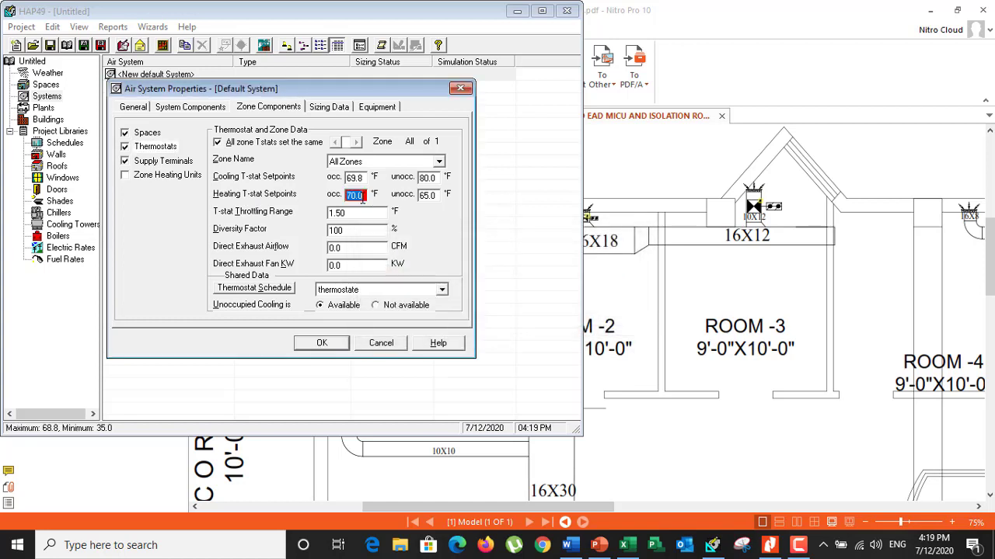
text(80)
click(345, 344)
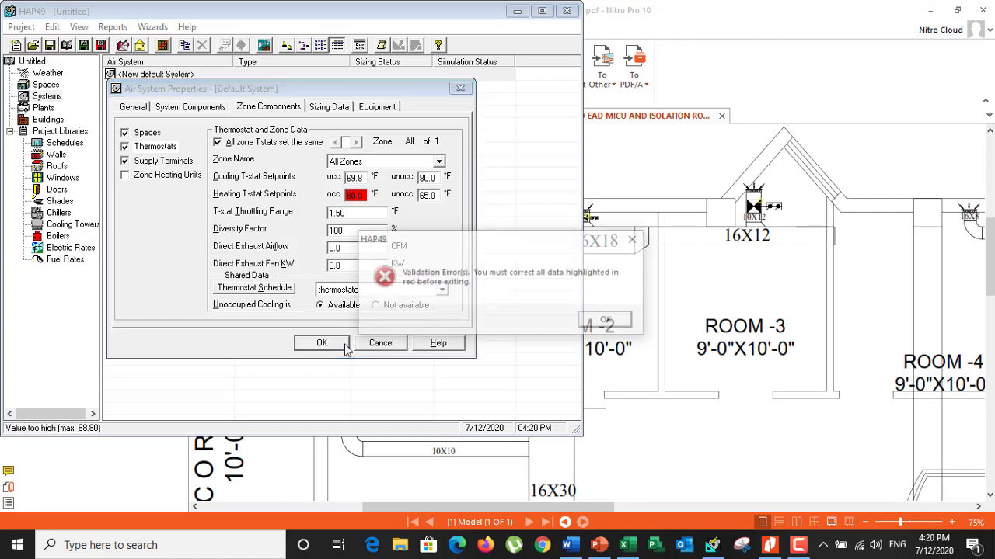
click(604, 320)
click(359, 194)
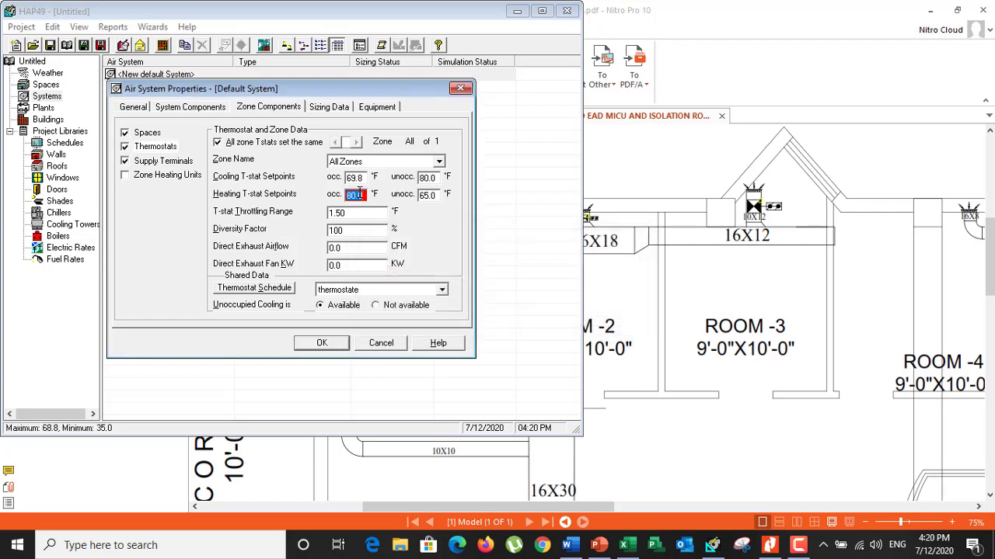
text(75)
click(346, 344)
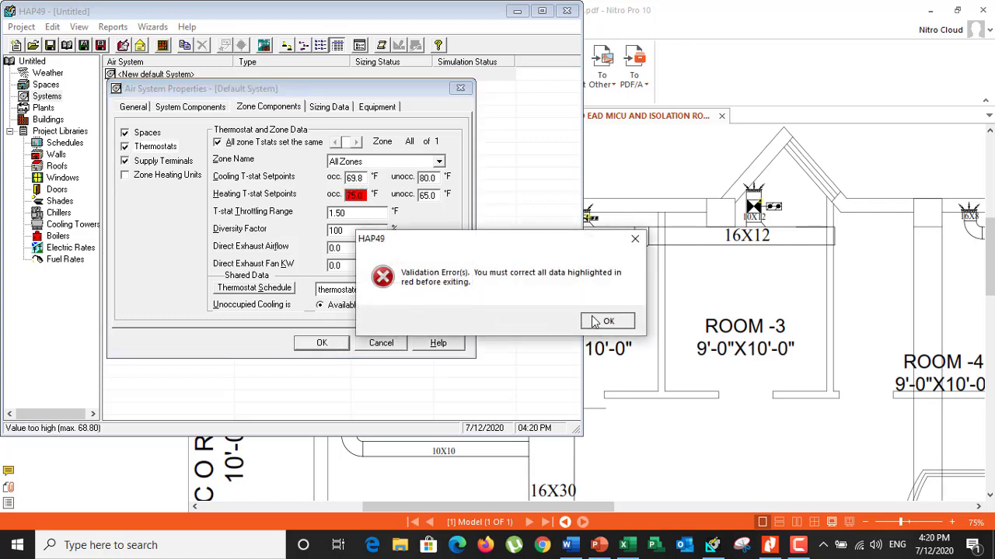
click(604, 320)
click(359, 194)
text(70)
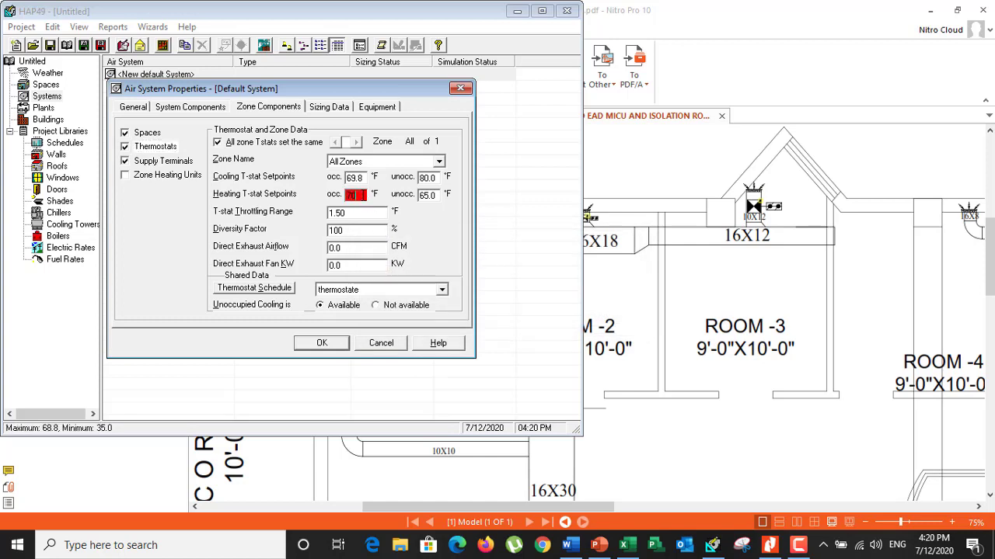
click(807, 548)
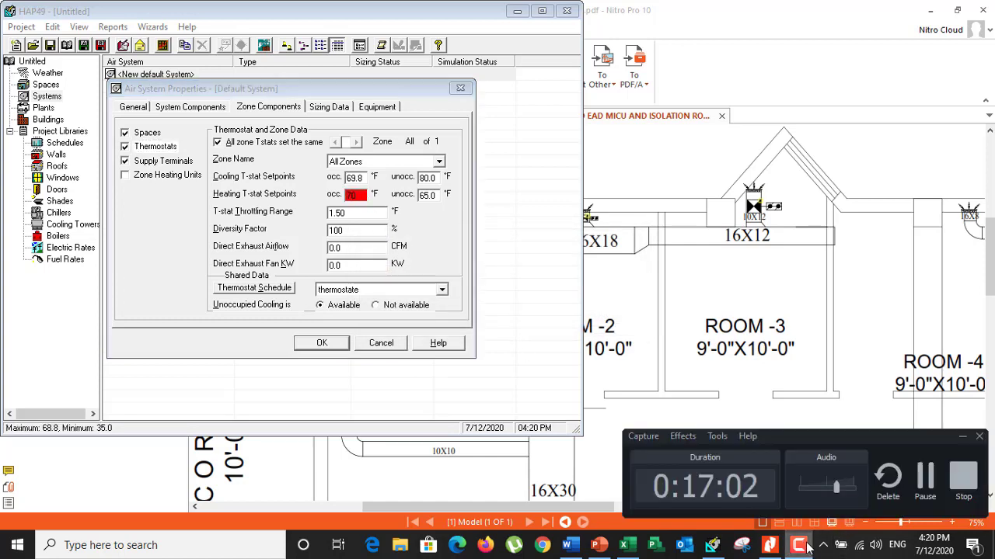
click(925, 476)
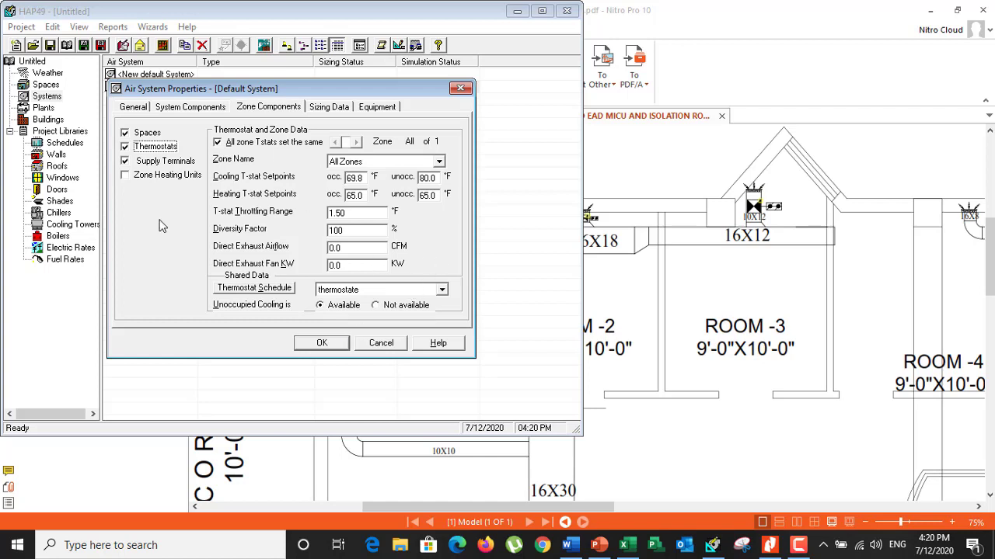
Check the supply terminal data, save the air system, and preview the default system's sizing, load and psychrometrics design reports
click(167, 161)
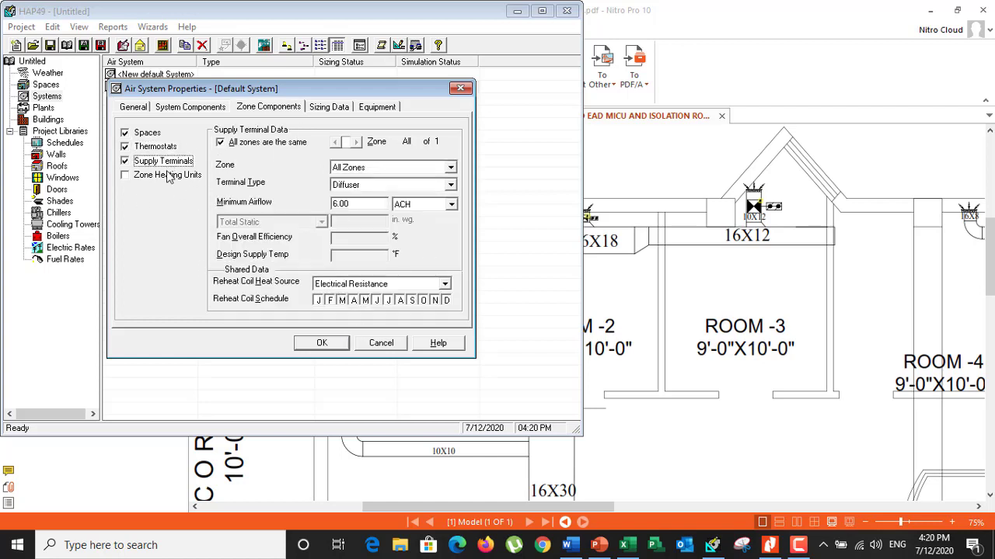
click(339, 346)
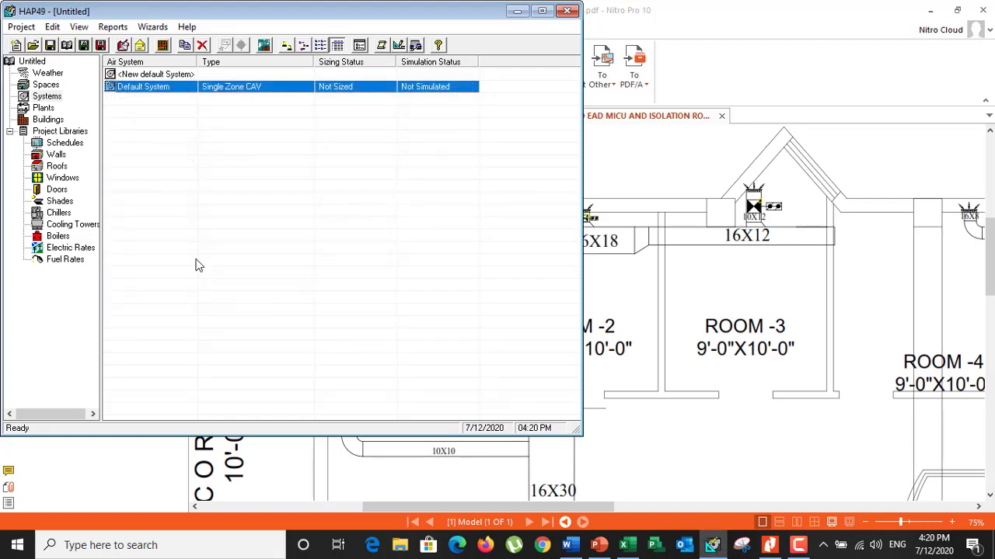
click(400, 52)
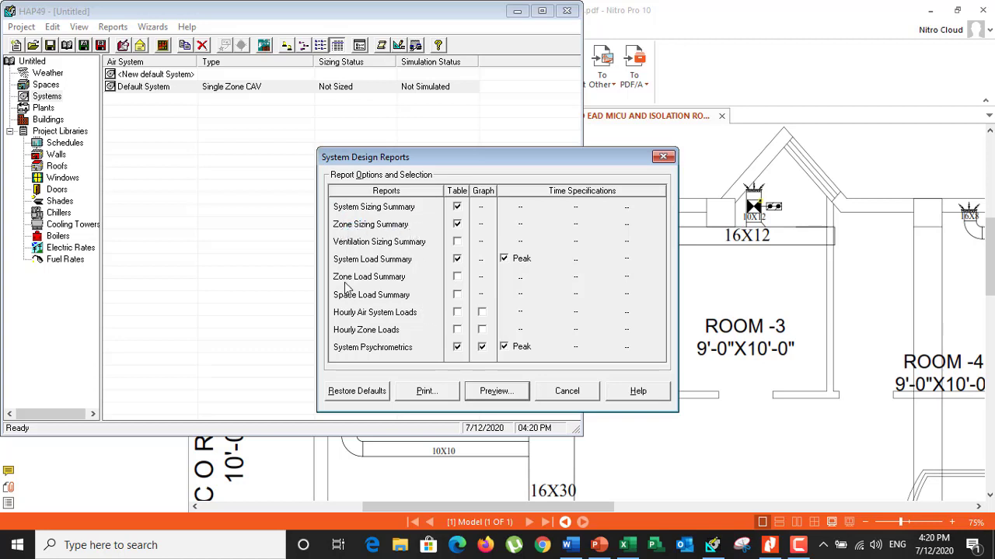
click(457, 277)
click(456, 278)
click(488, 400)
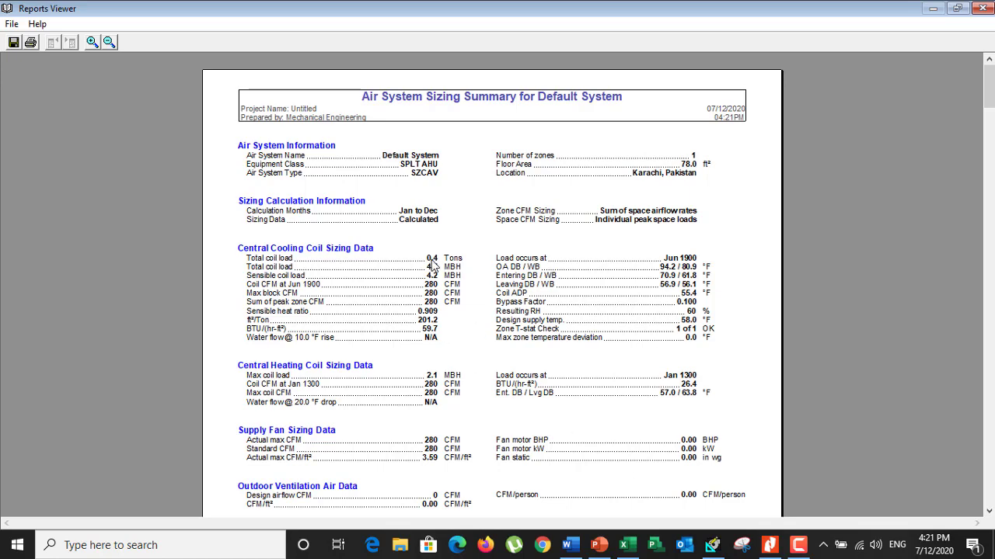
Compare the air system sizing summary with the room duct layout in the RAD AND EAD MICU AND ISOLATION ROOM PDF
click(769, 545)
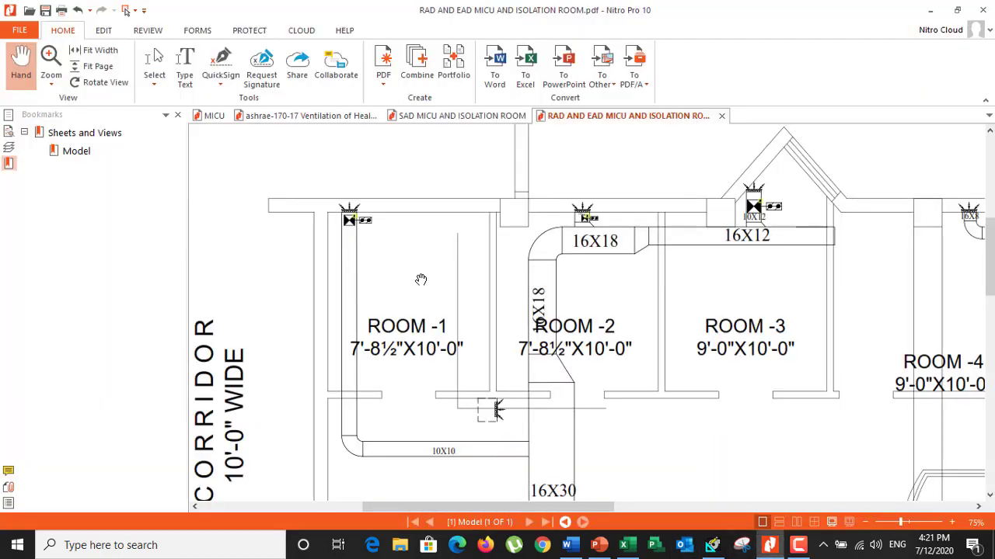
click(712, 544)
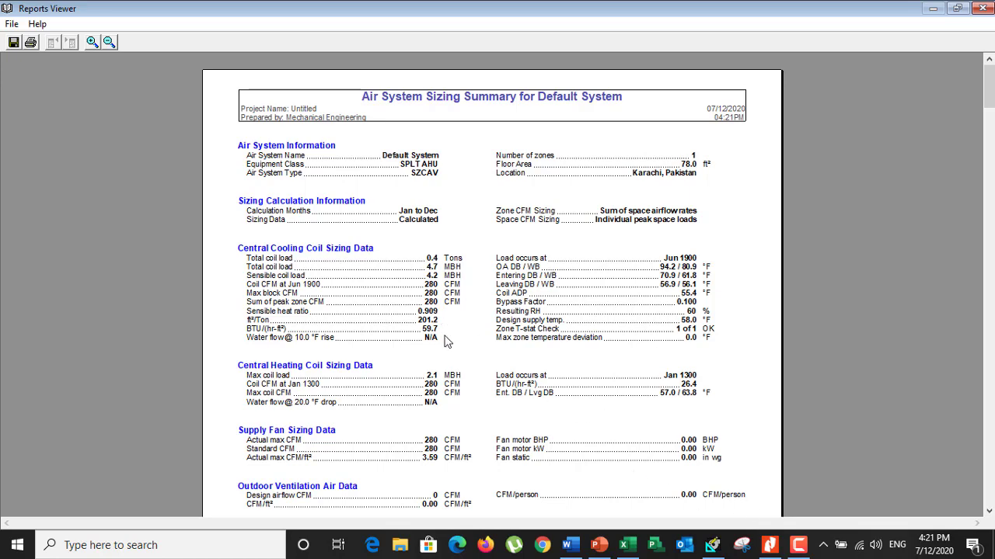
click(769, 545)
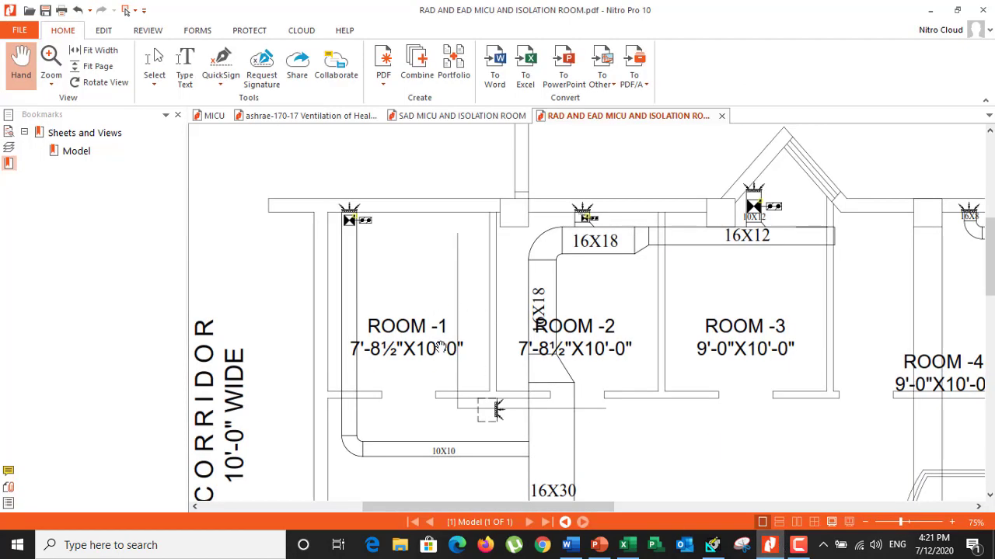
key(alt+Tab)
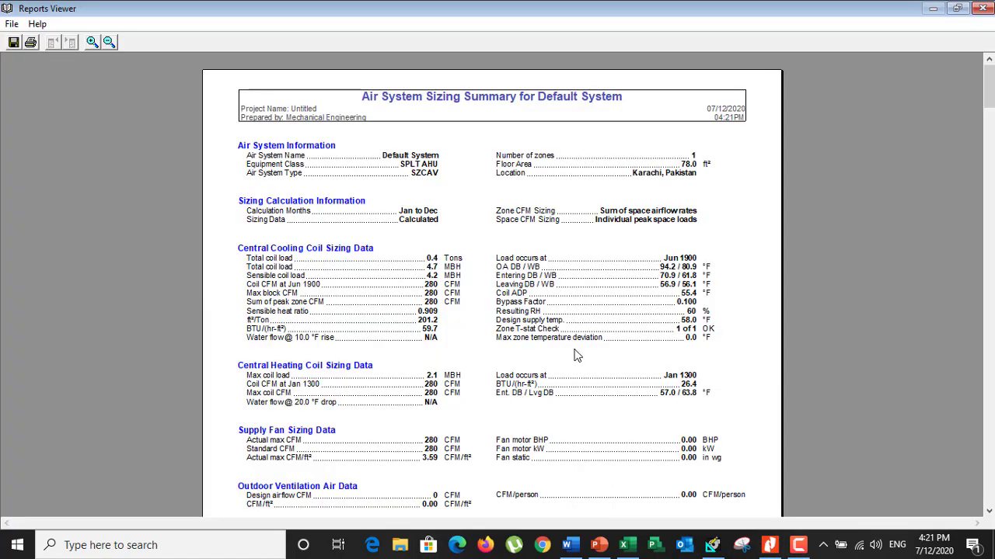
scroll(576, 355, down, 1)
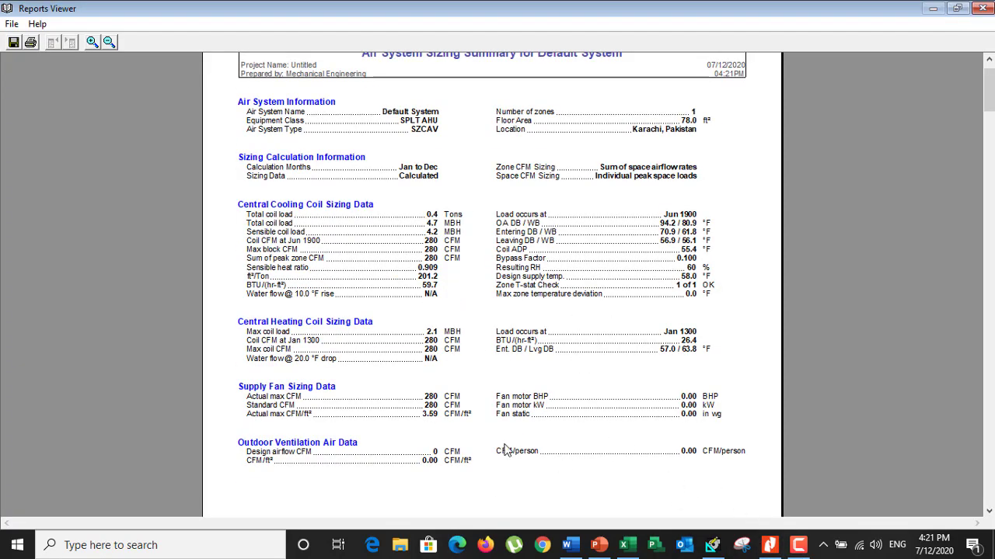
click(769, 537)
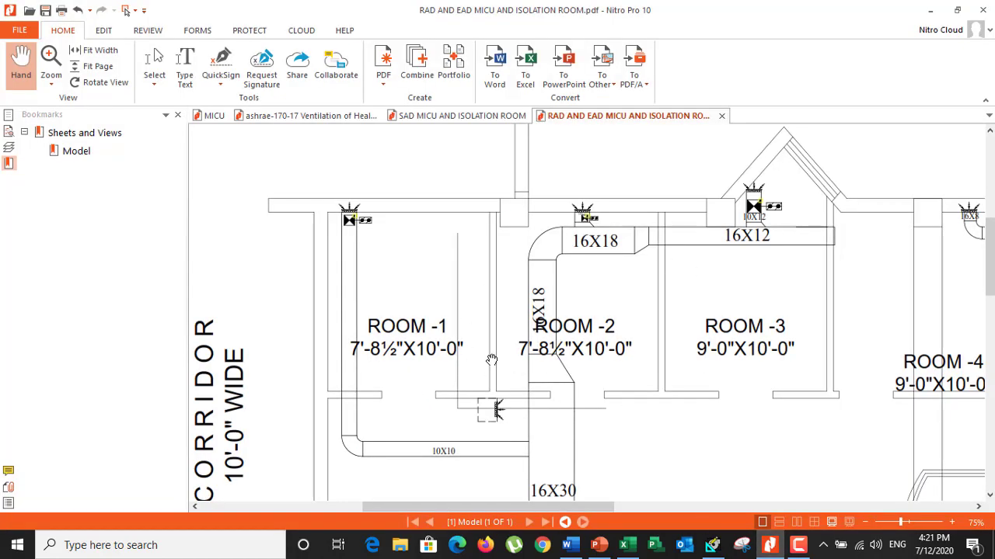
mouse_move(767, 552)
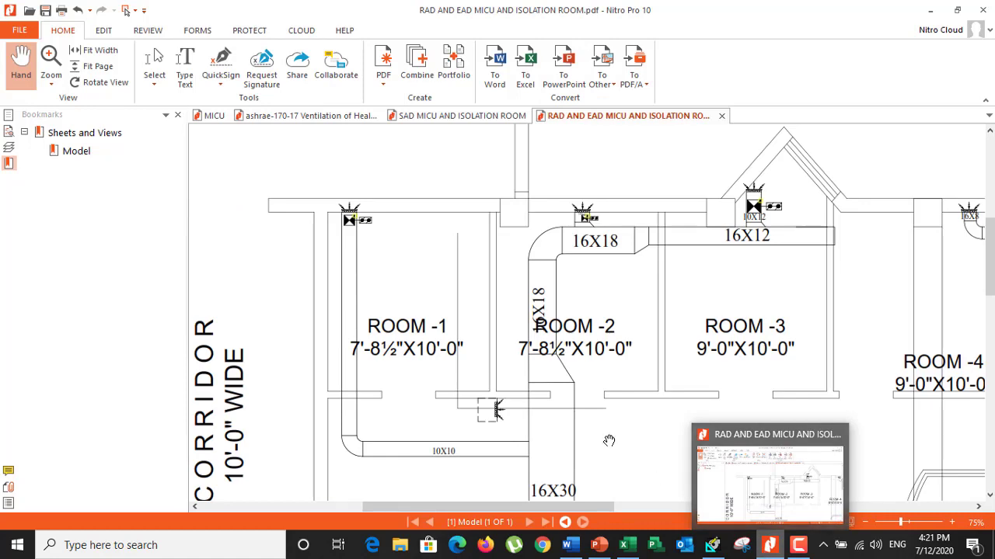
scroll(420, 363, down, 2)
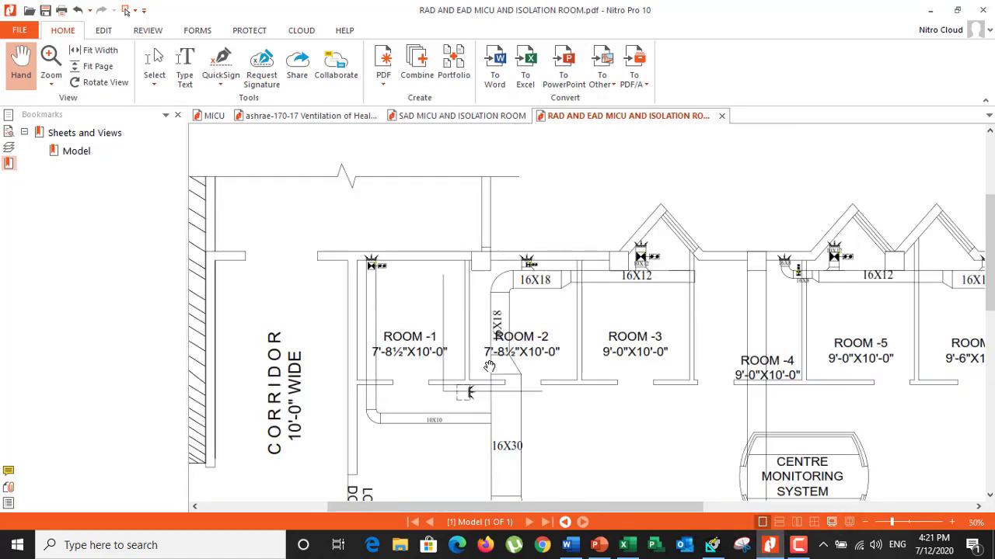
scroll(486, 332, down, 4)
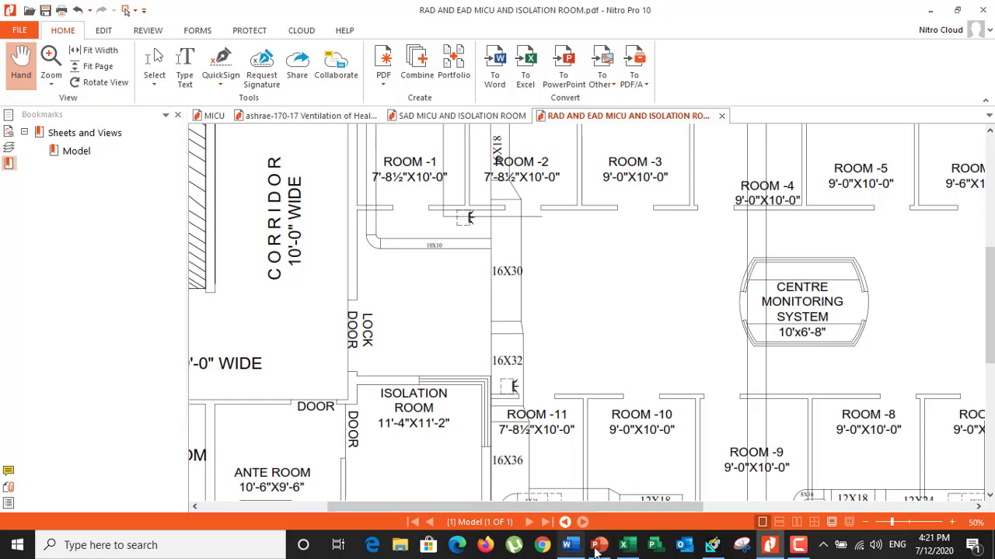
Read through the supply fan, zone sizing, system load and psychrometrics results in HAP's report, and close the report
click(713, 547)
scroll(448, 362, down, 10)
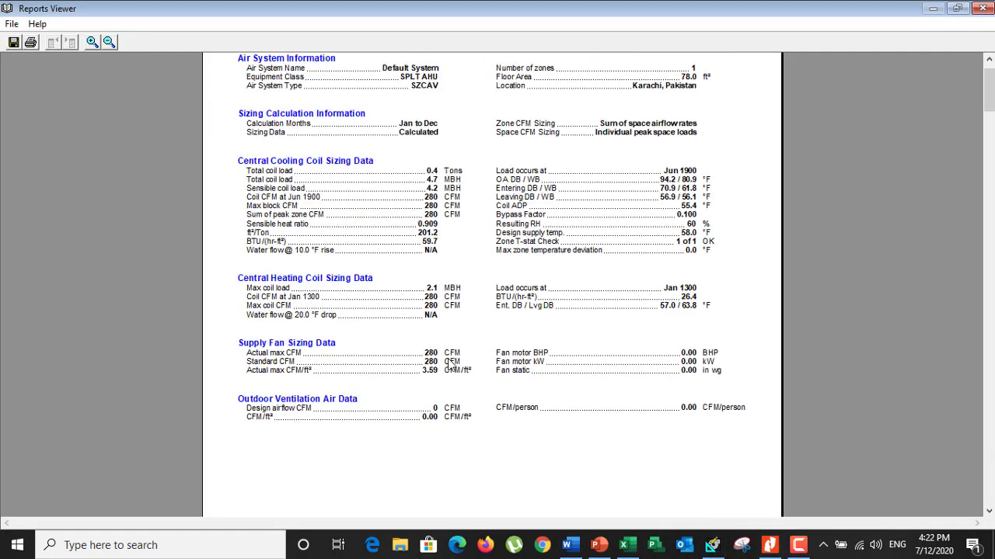
scroll(448, 362, down, 5)
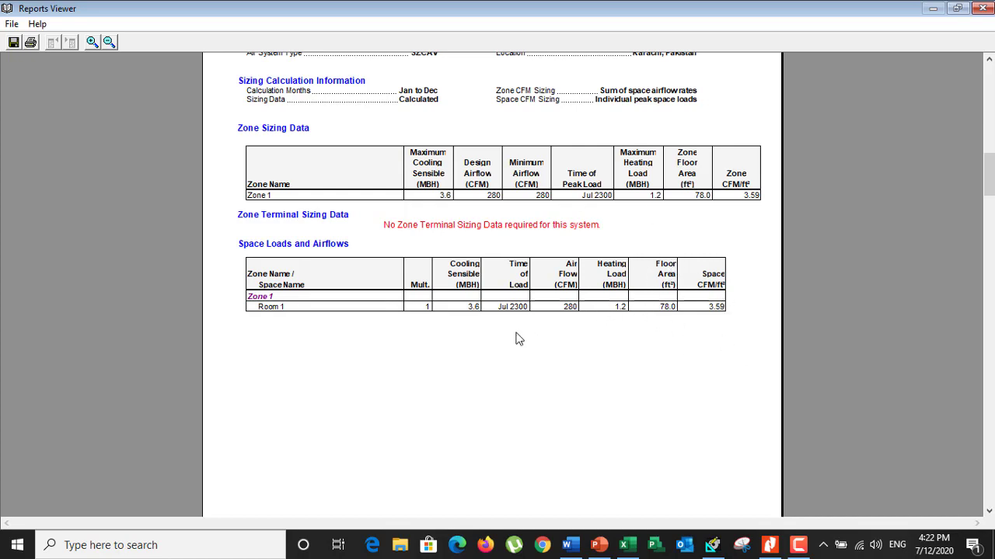
scroll(517, 337, down, 15)
scroll(517, 339, down, 15)
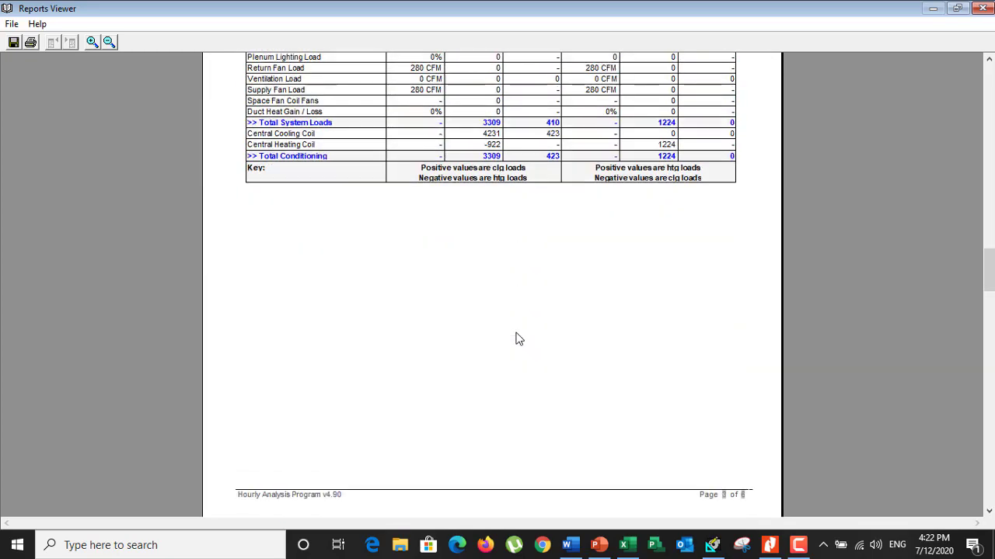
scroll(519, 340, up, 7)
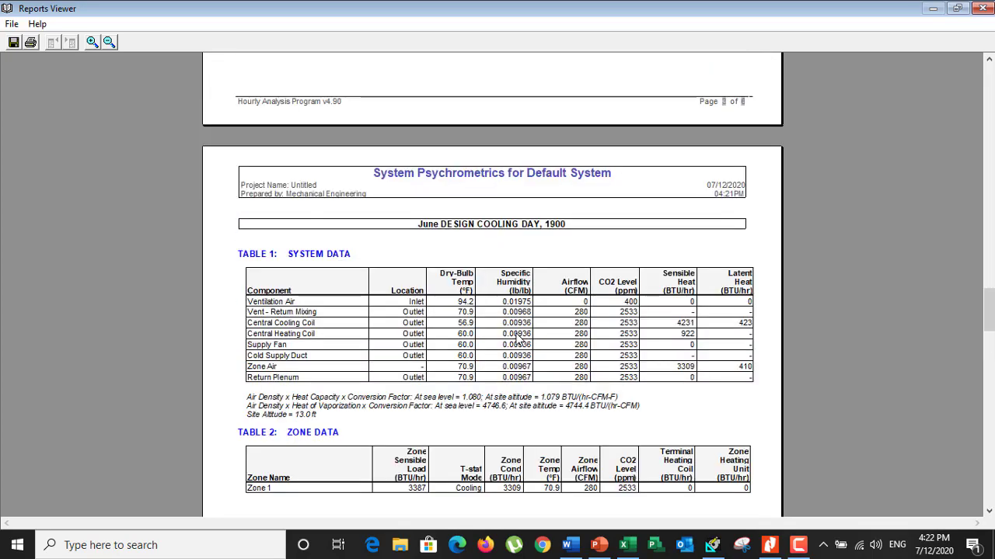
drag(991, 287, 989, 84)
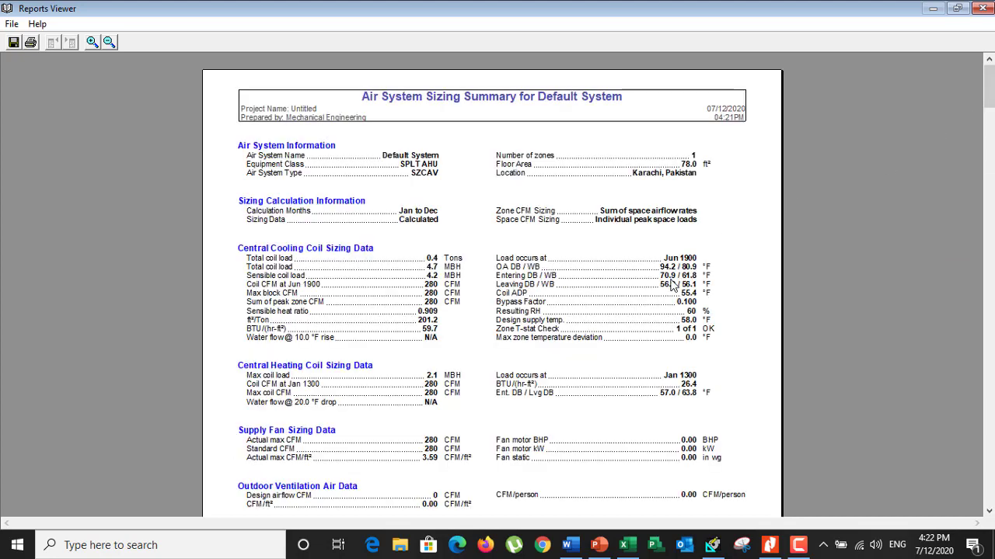
click(984, 16)
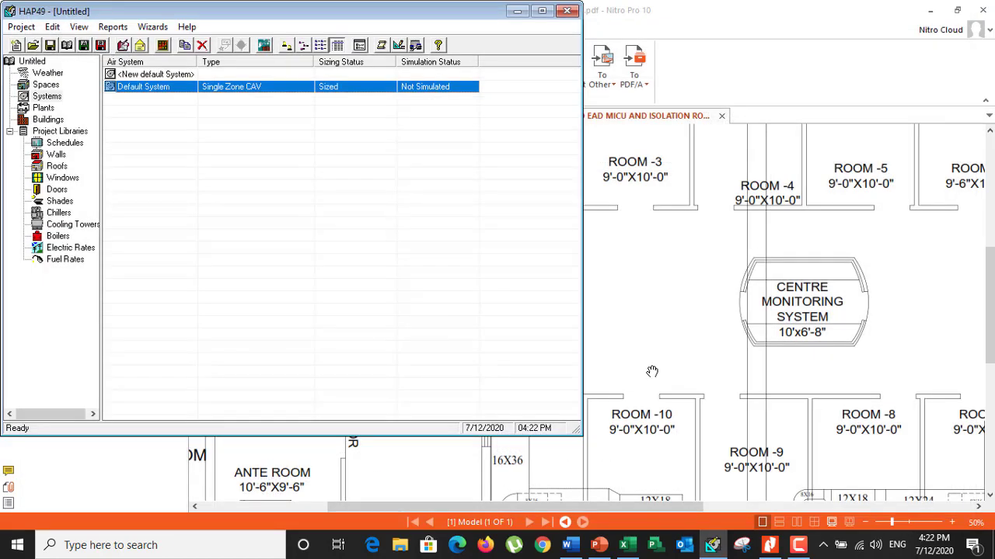
View the rooms in the RAD AND EAD PDF, and examine the isolation room's ventilation requirements in the CGH details Excel sheet
click(686, 290)
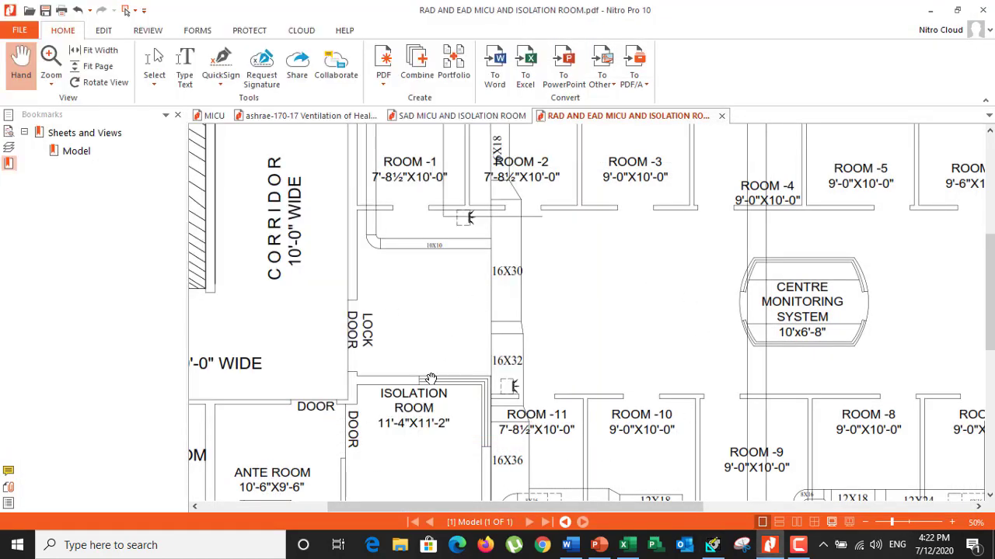
scroll(431, 379, up, 1)
click(626, 546)
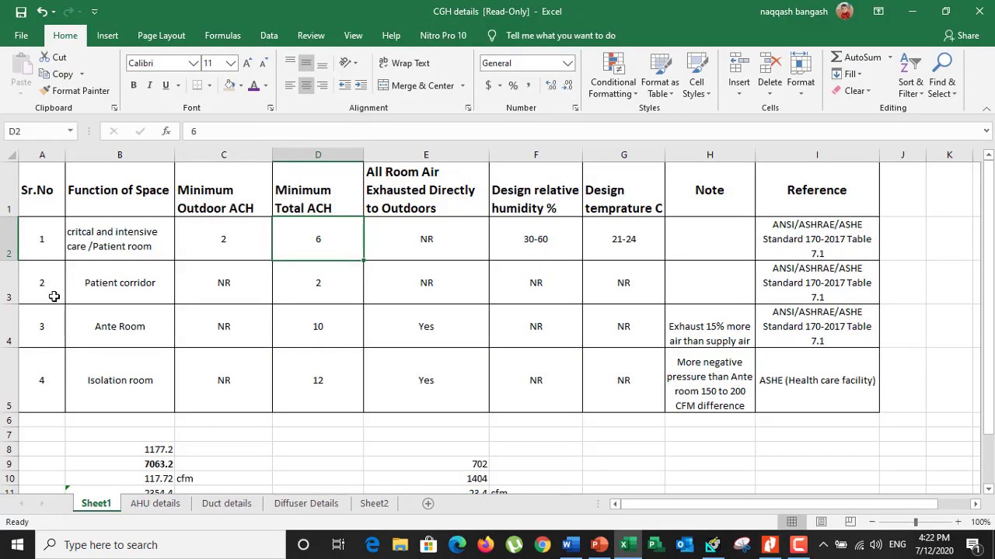
drag(64, 247, 841, 387)
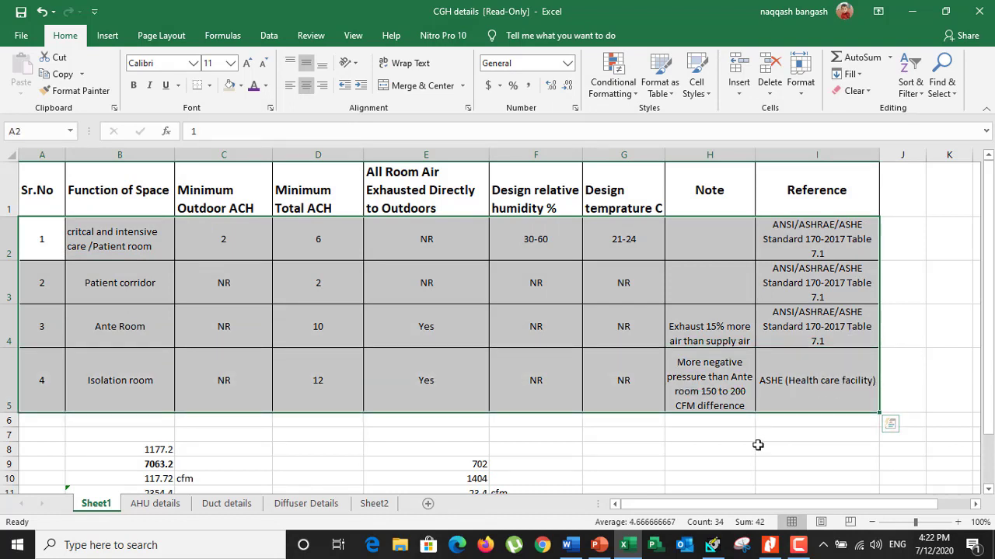
click(129, 392)
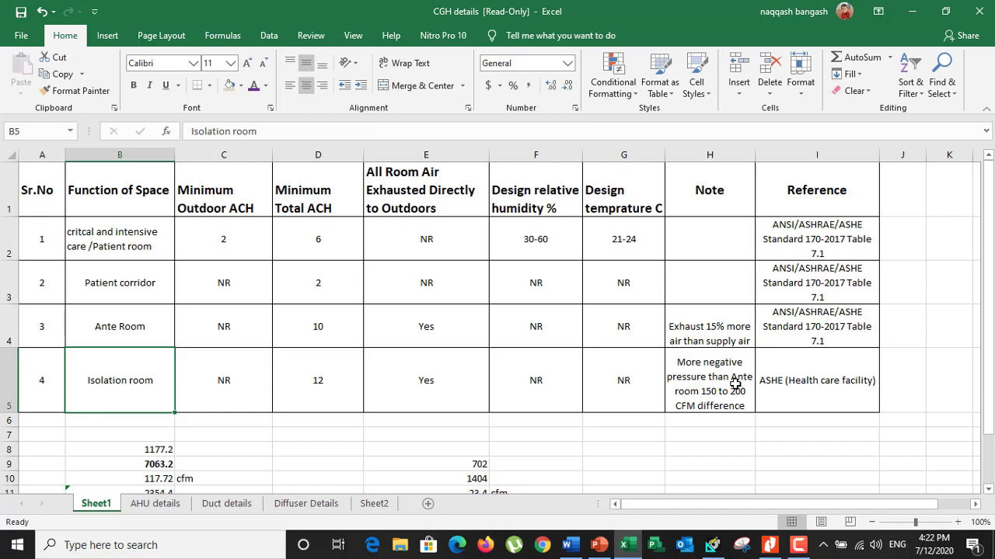
Switch to HAP and set Room 1's OA Requirement 1 to 100 % of supply air
click(712, 545)
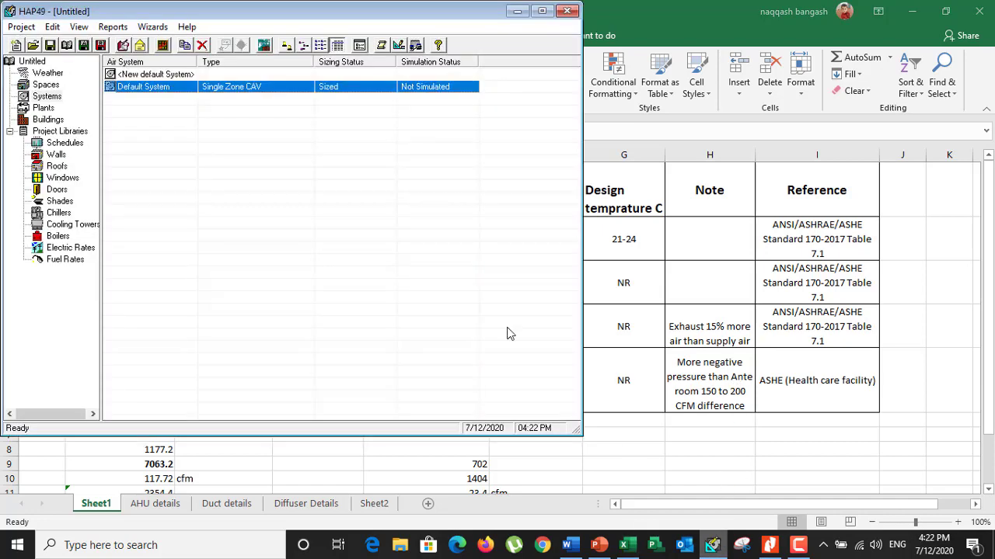
click(51, 85)
double_click(123, 87)
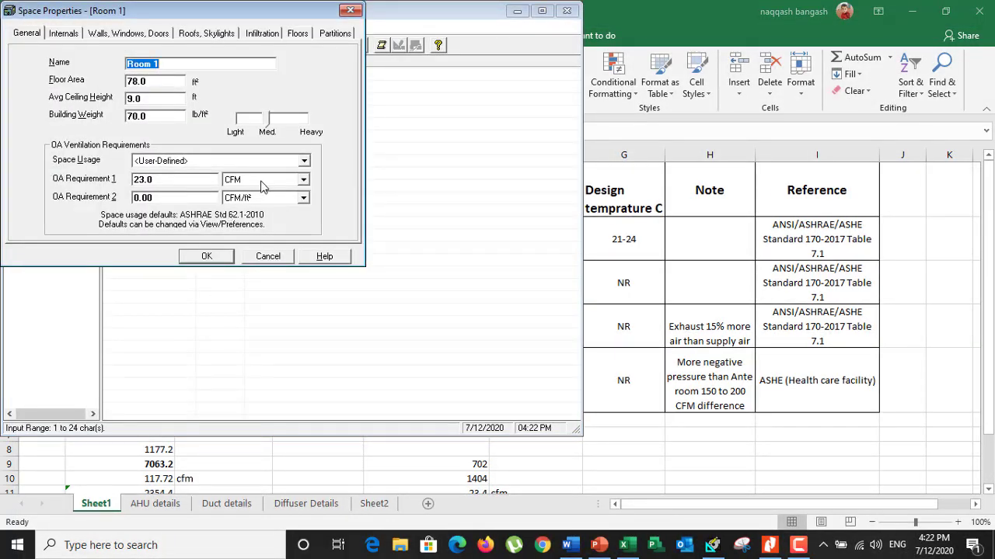
click(303, 179)
click(260, 222)
click(177, 185)
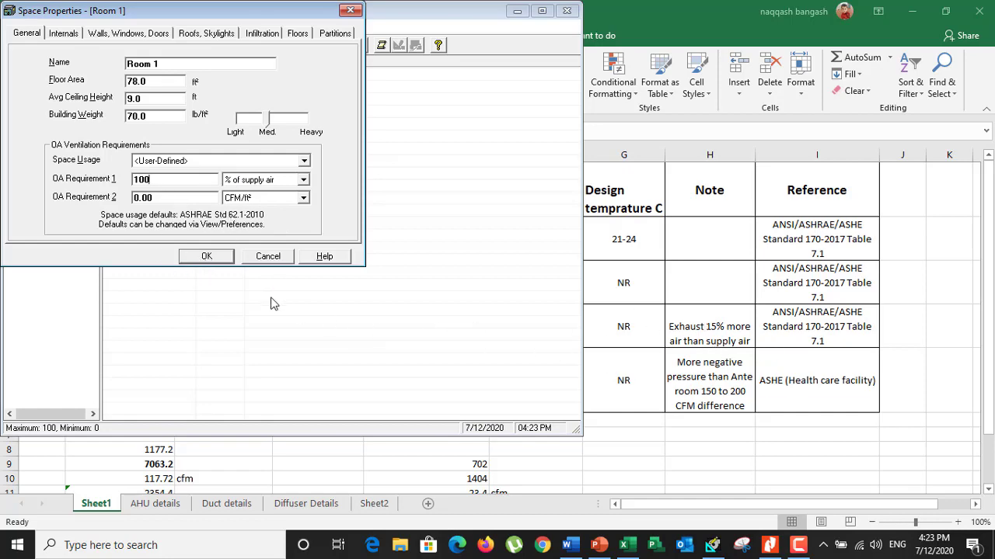
Save Room 1's space properties, minimize HAP, and view the isolation room's requirements in the CGH details sheet
click(206, 257)
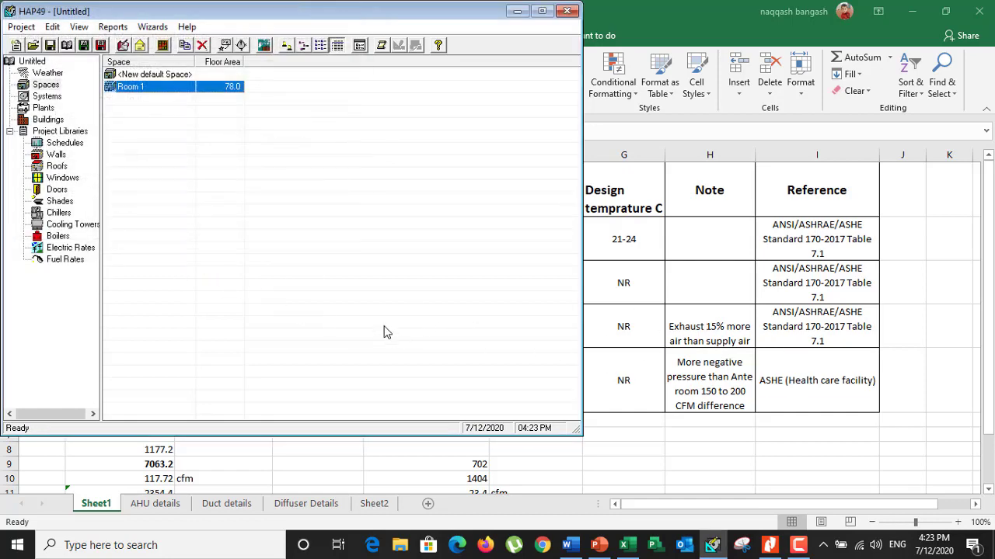
click(517, 11)
click(103, 379)
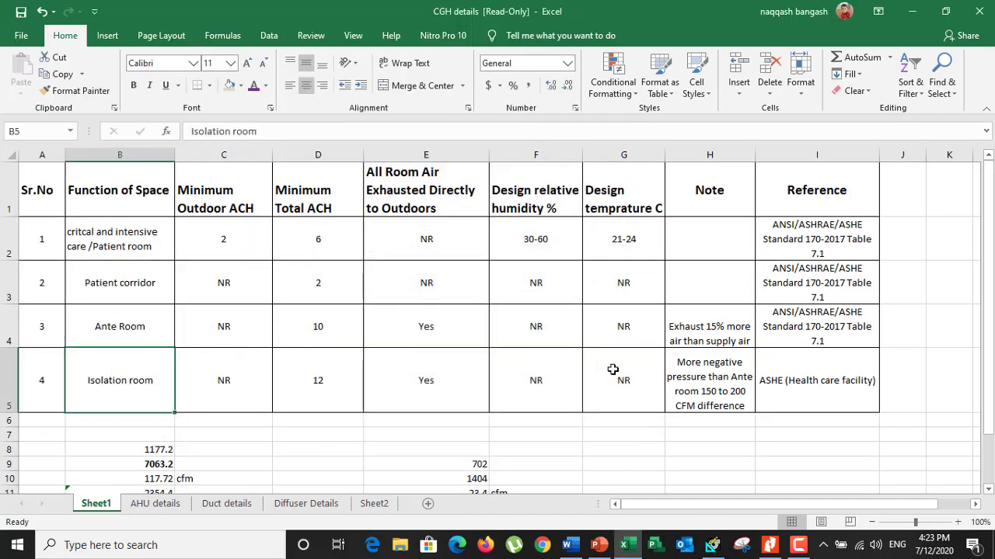
View the AHU slide in the MICU presentation, and browse to the CGH Rawalpindi project folder in File Explorer
mouse_move(713, 545)
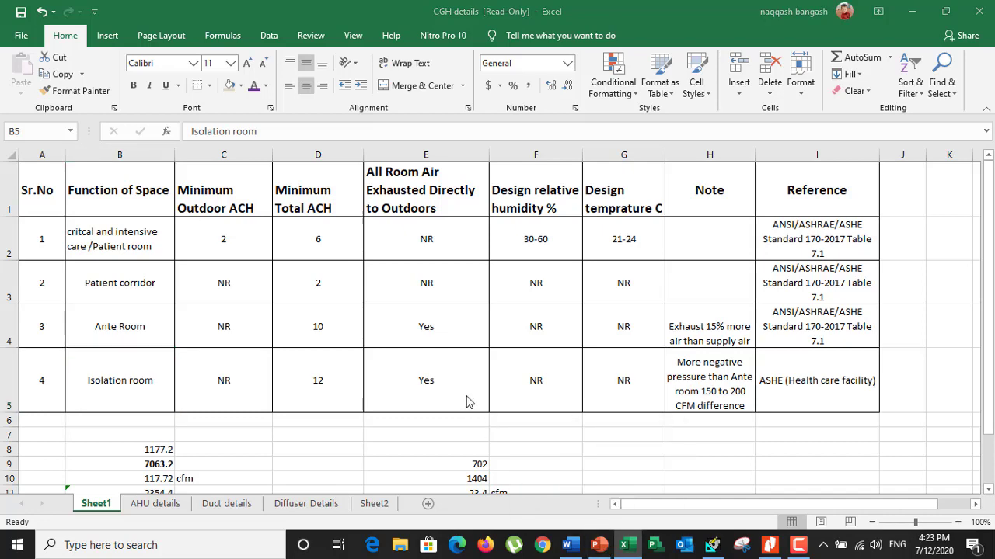
click(598, 546)
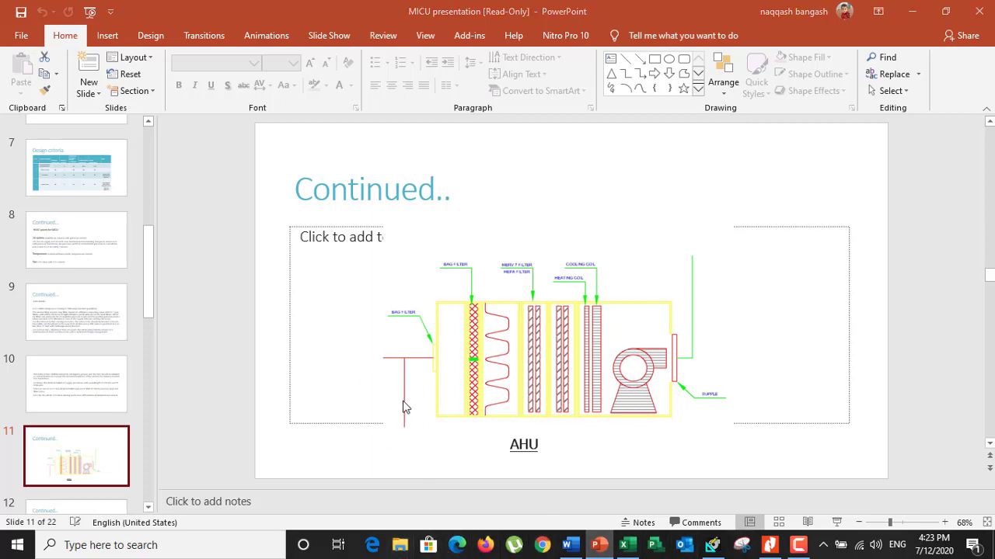
key(super+e)
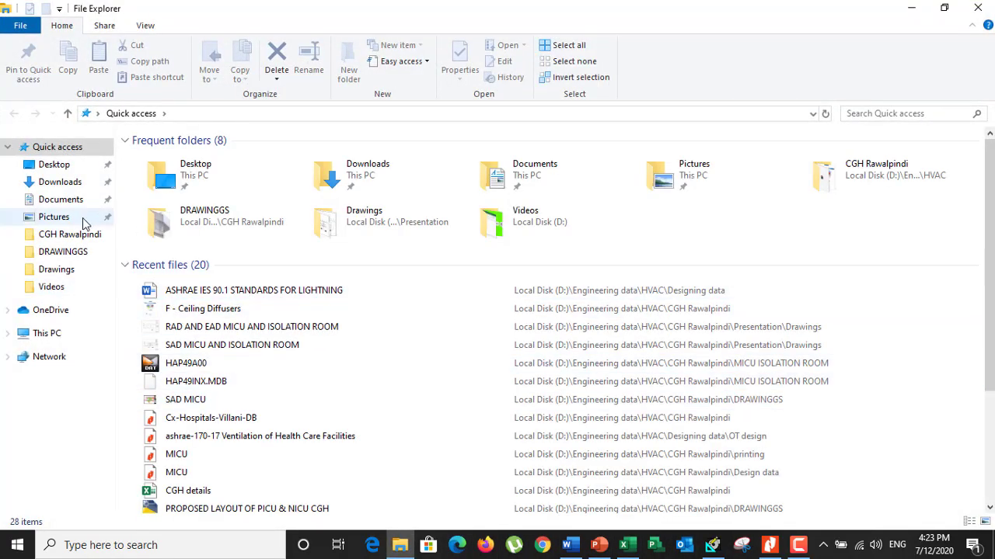
click(66, 235)
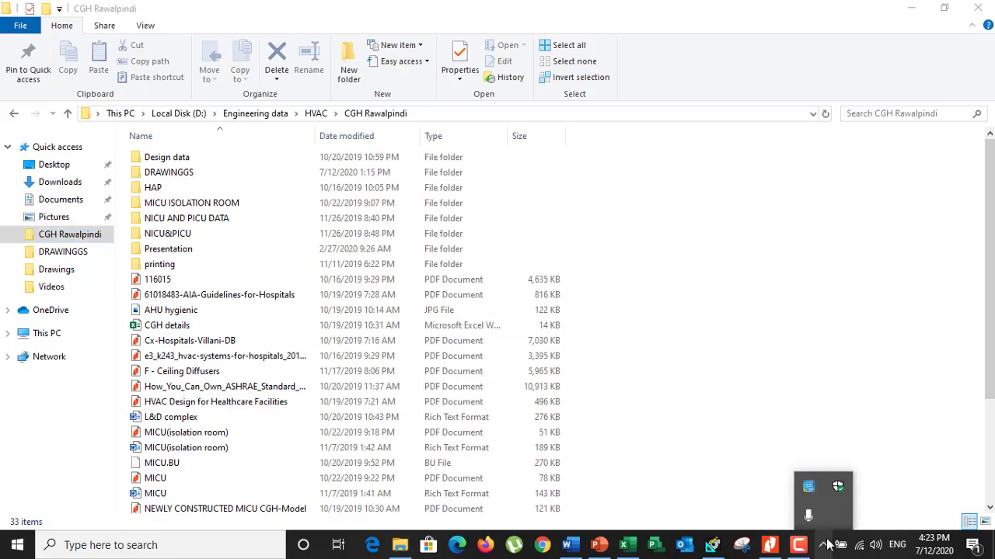
click(798, 545)
click(922, 478)
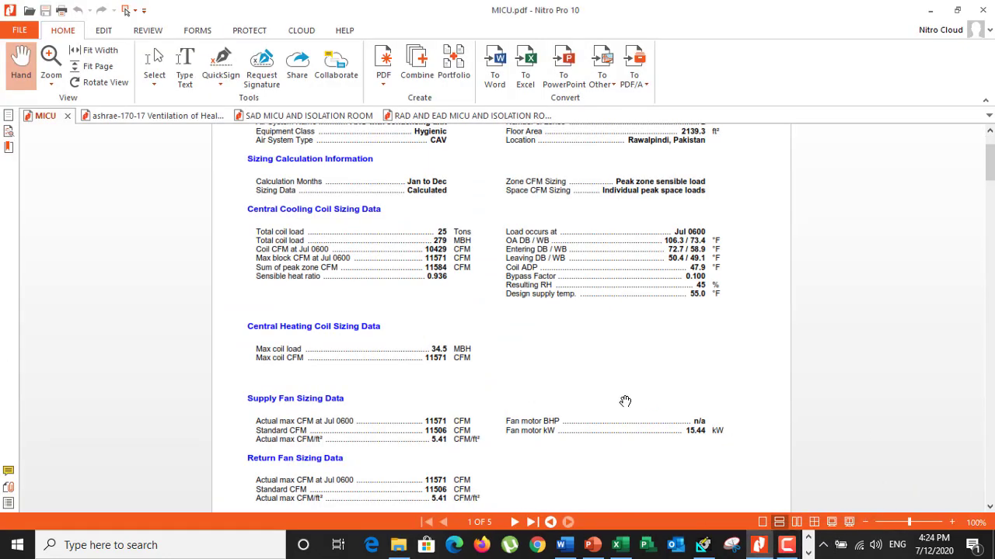
Review the Air System Sizing Summary in the MICU PDF, including the central cooling and heating coil sizing data
scroll(624, 401, up, 1)
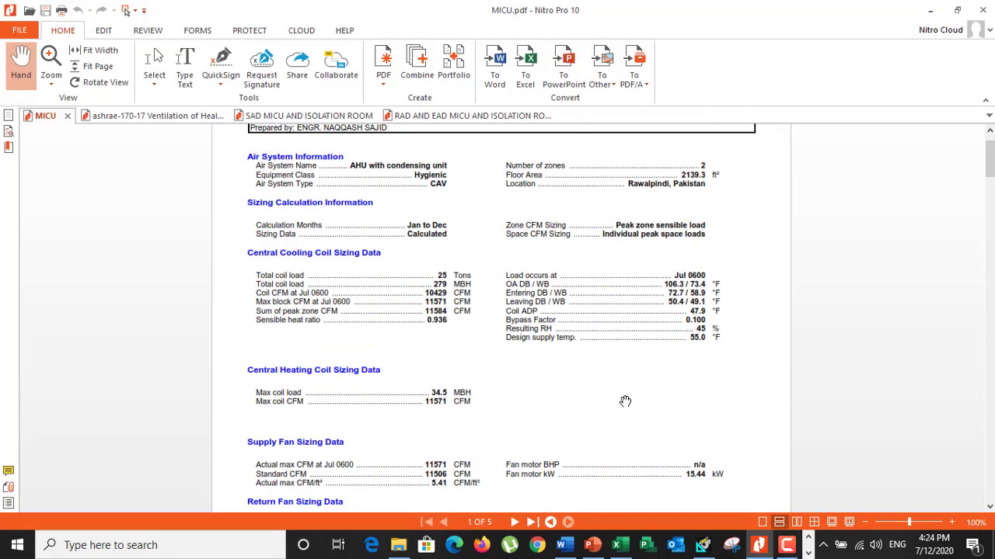
scroll(637, 373, up, 1)
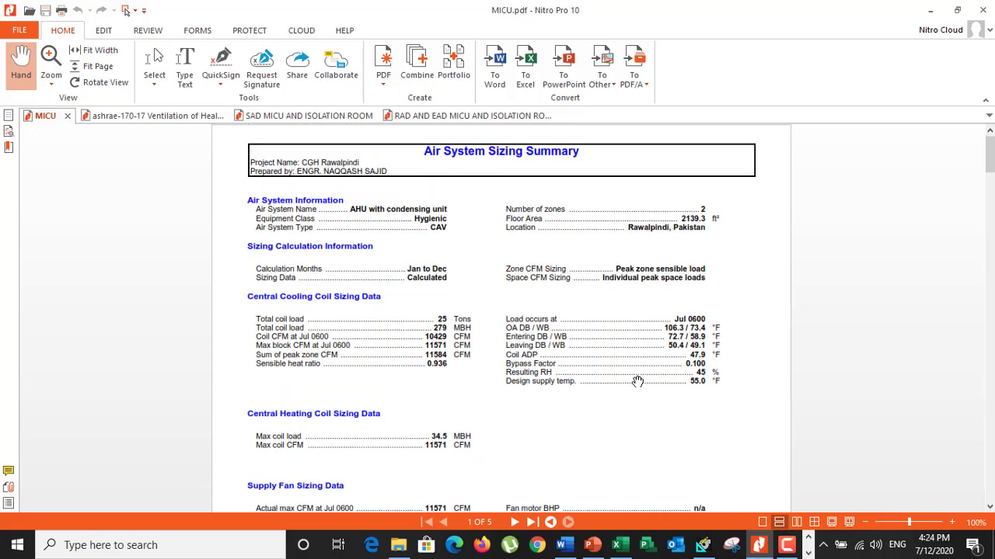
scroll(635, 381, down, 2)
scroll(513, 367, up, 1)
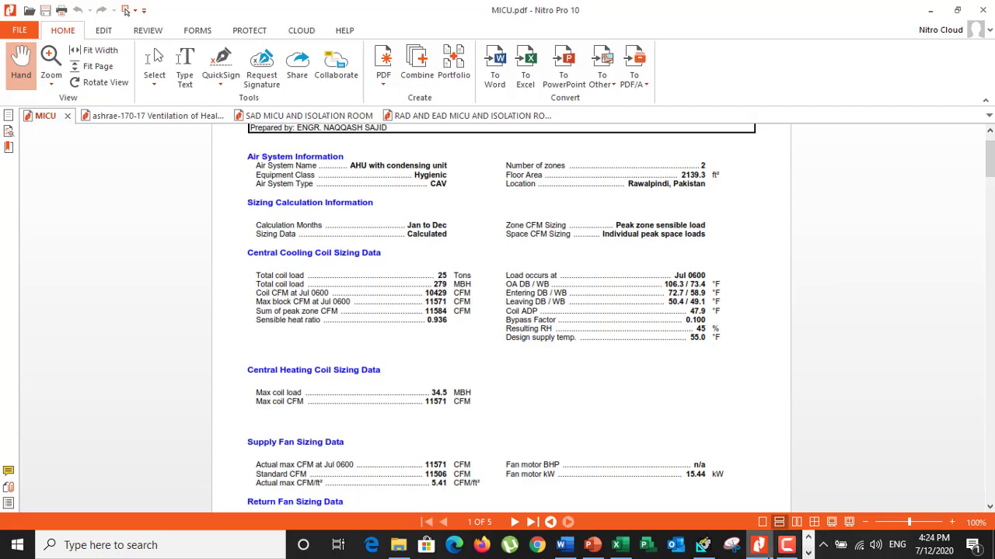
Examine the supply duct layout for the patient rooms, ante room and isolation room in the SAD MICU AND ISOLATION ROOM PDF
click(758, 546)
click(757, 545)
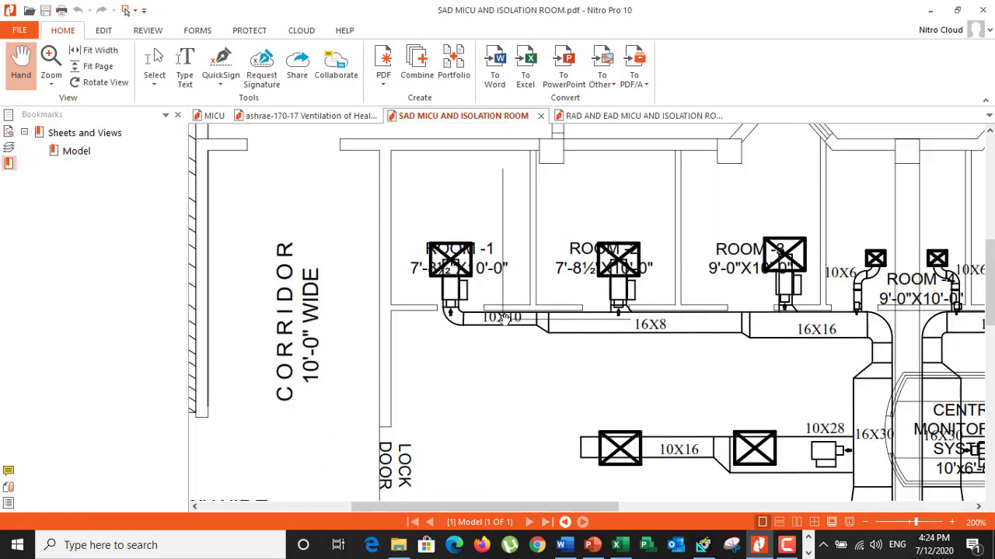
scroll(473, 304, down, 4)
scroll(465, 314, down, 3)
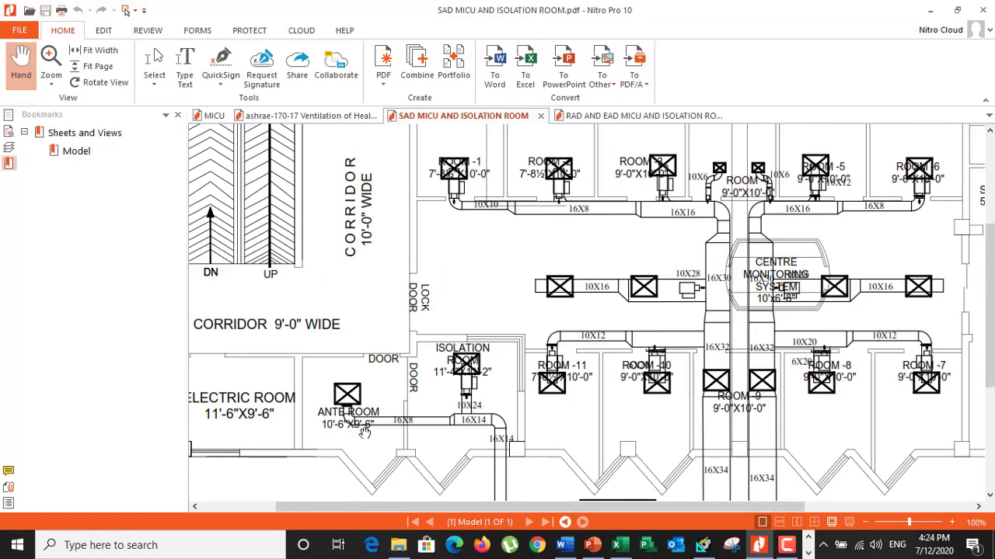
scroll(365, 433, down, 1)
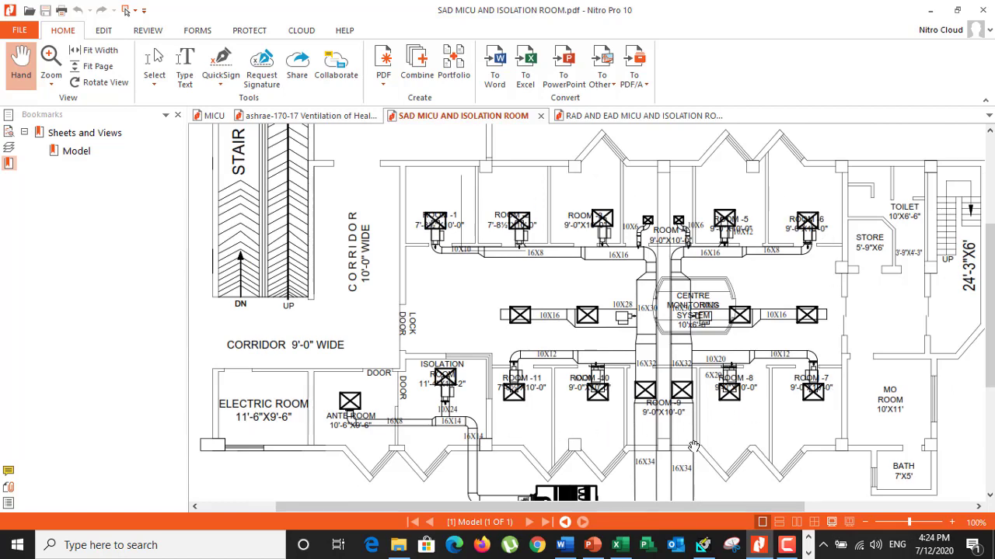
Close the MICU PDF, reopen it from the Design data folder, and select the coil CFM value in its cooling coil sizing data
click(759, 545)
click(754, 543)
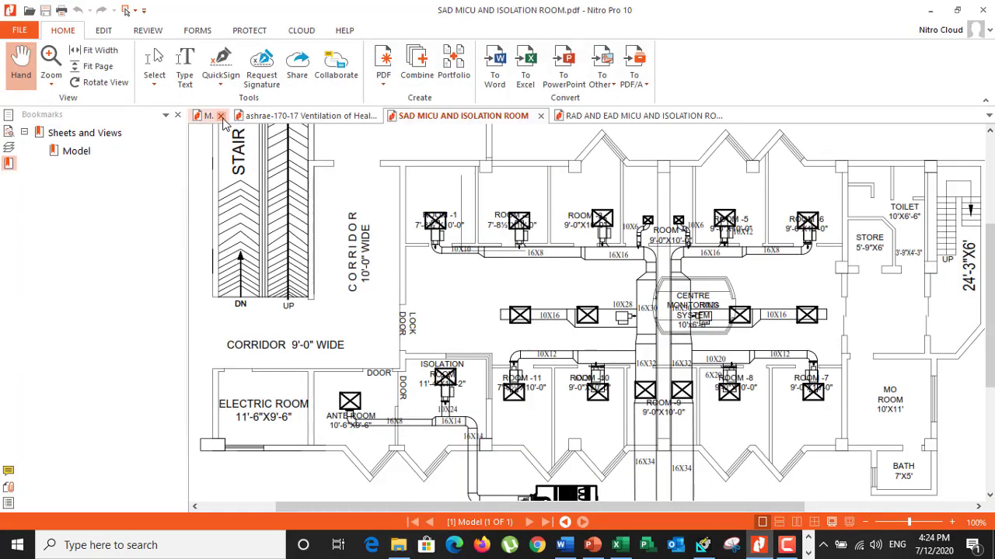
click(219, 116)
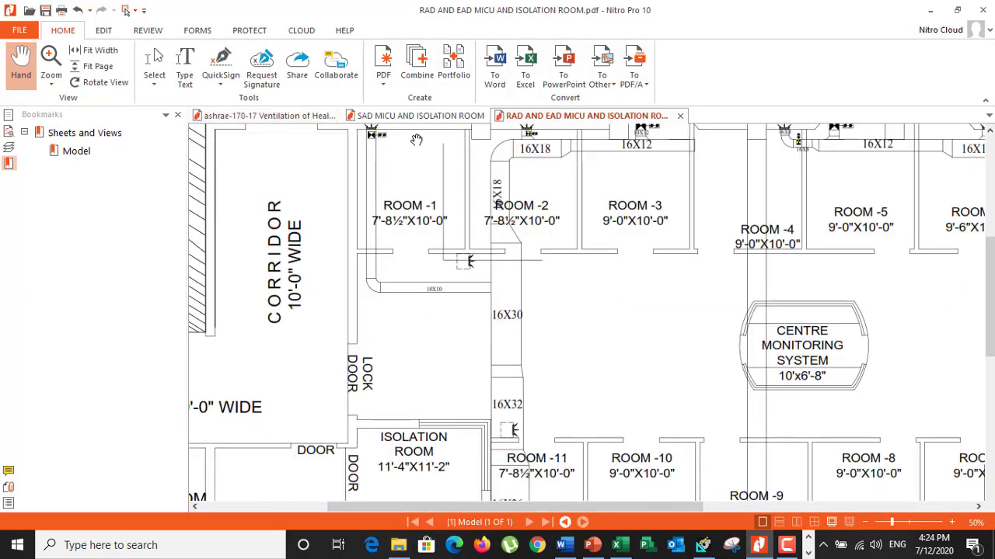
click(398, 544)
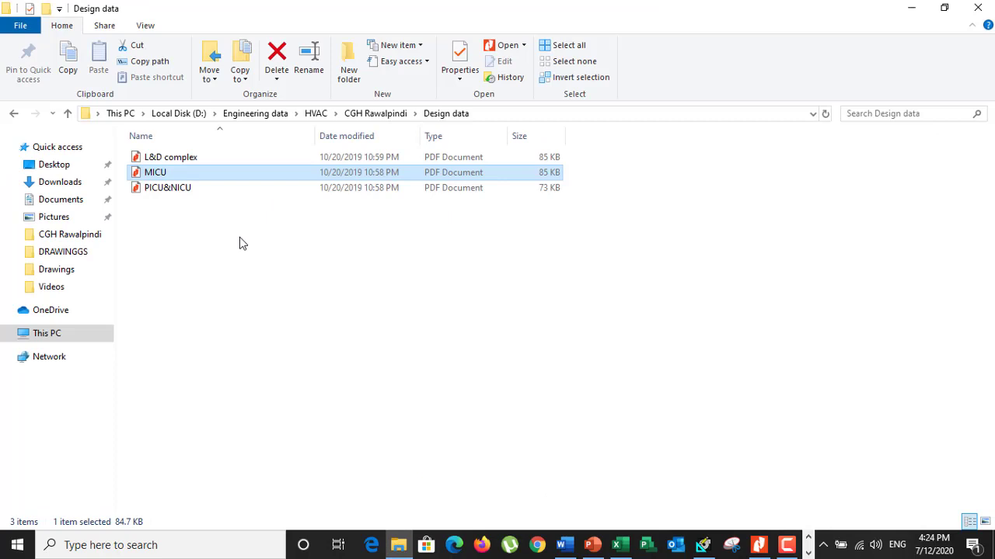
double_click(169, 172)
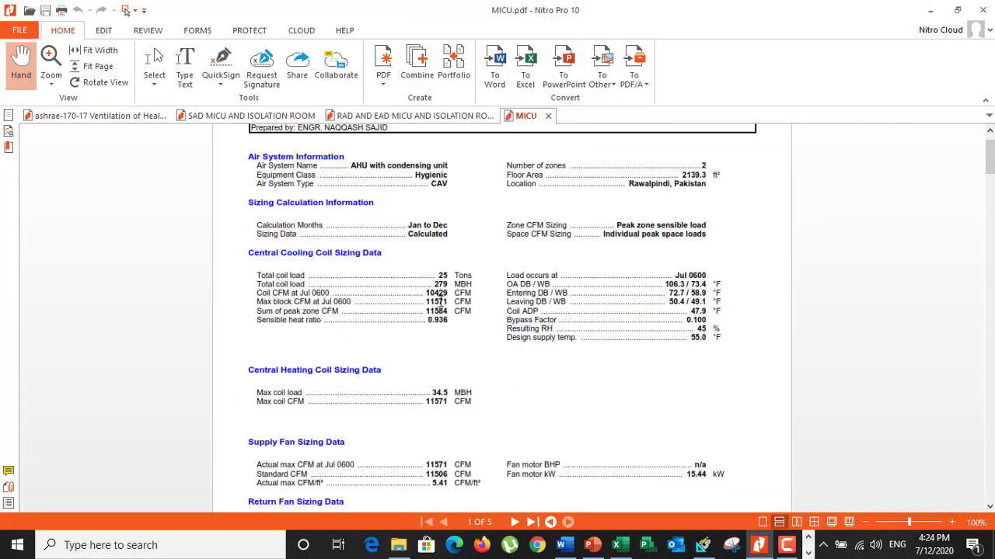
drag(426, 293, 444, 293)
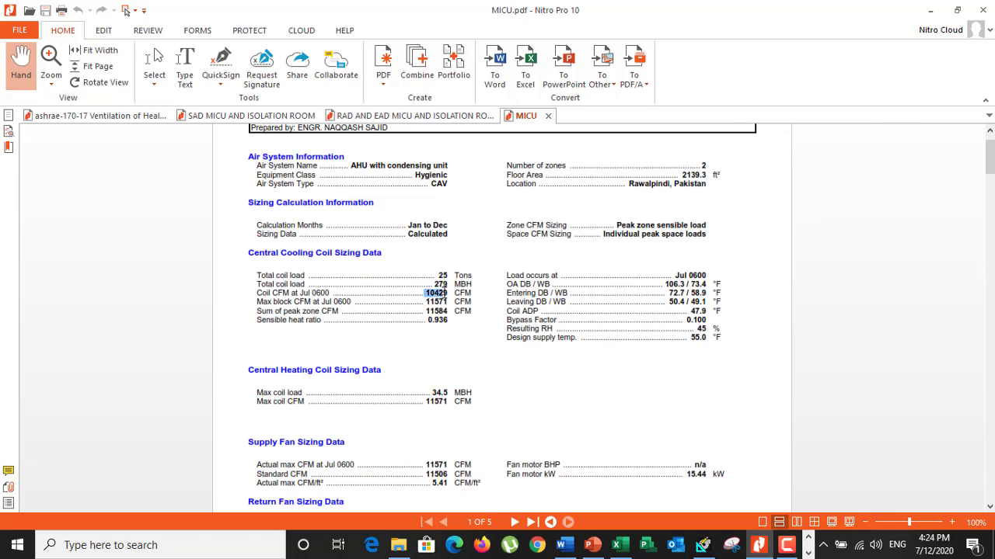
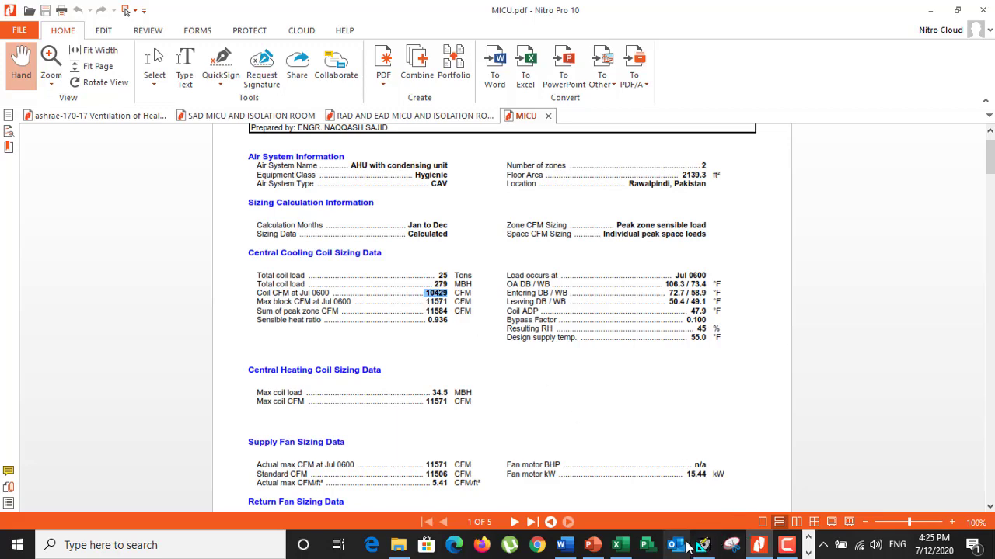
Switch to the MICU presentation in PowerPoint and examine the AHU diagram's filters, heating coil and cooling coil up close
click(592, 546)
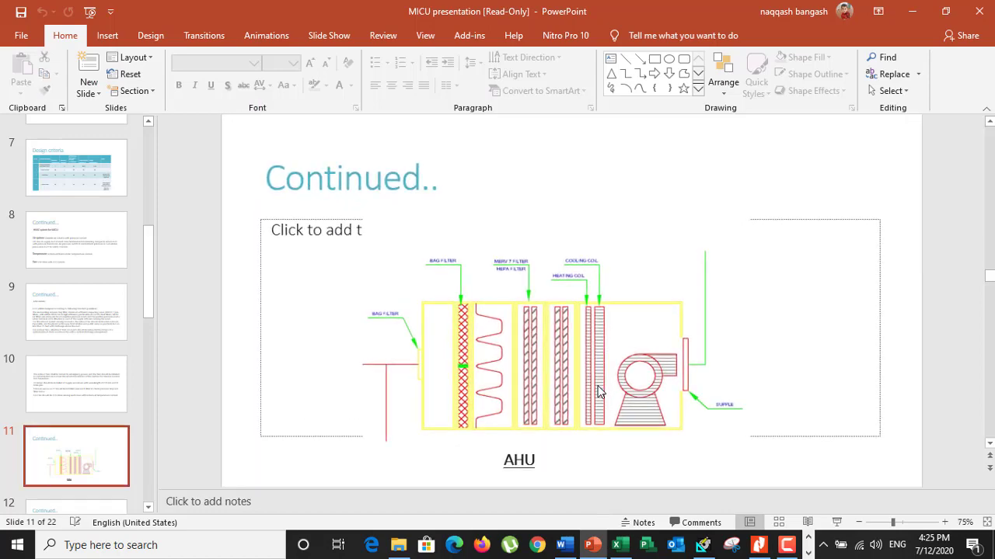
scroll(596, 389, up, 5)
scroll(617, 318, down, 2)
scroll(618, 318, down, 1)
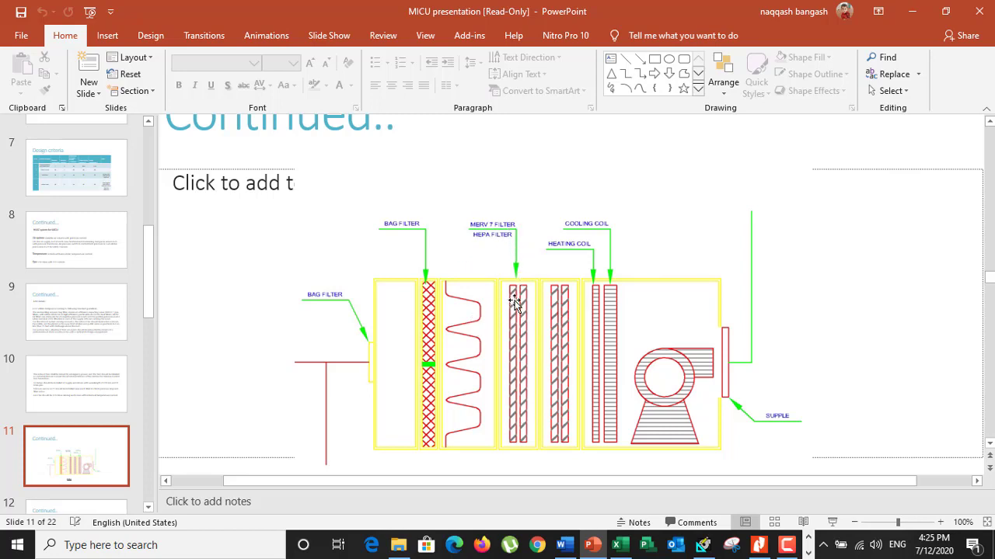
scroll(512, 341, down, 1)
scroll(512, 341, down, 1)
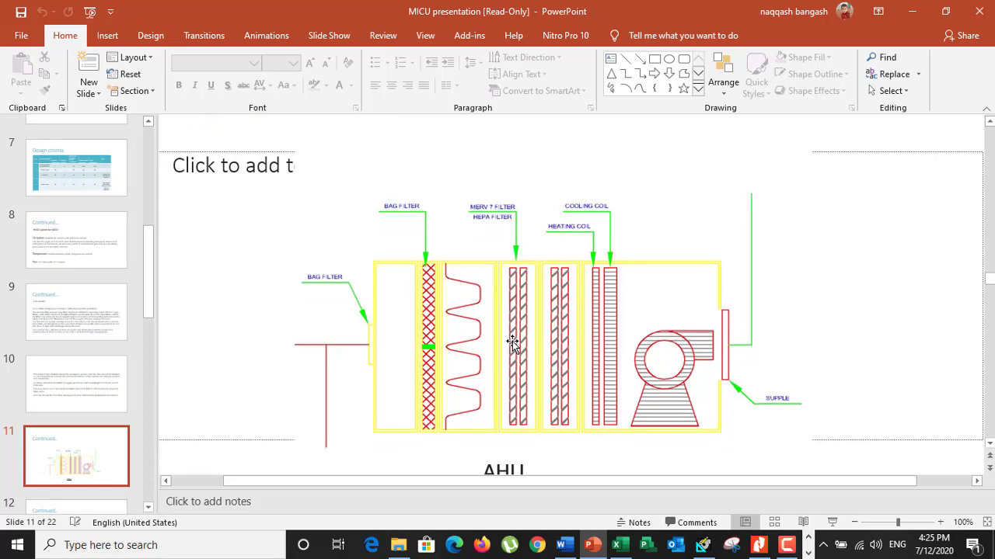
Bring up the diffuser picture images.jpg in Photos and enlarge it to inspect the plenum box and perforated face
click(808, 552)
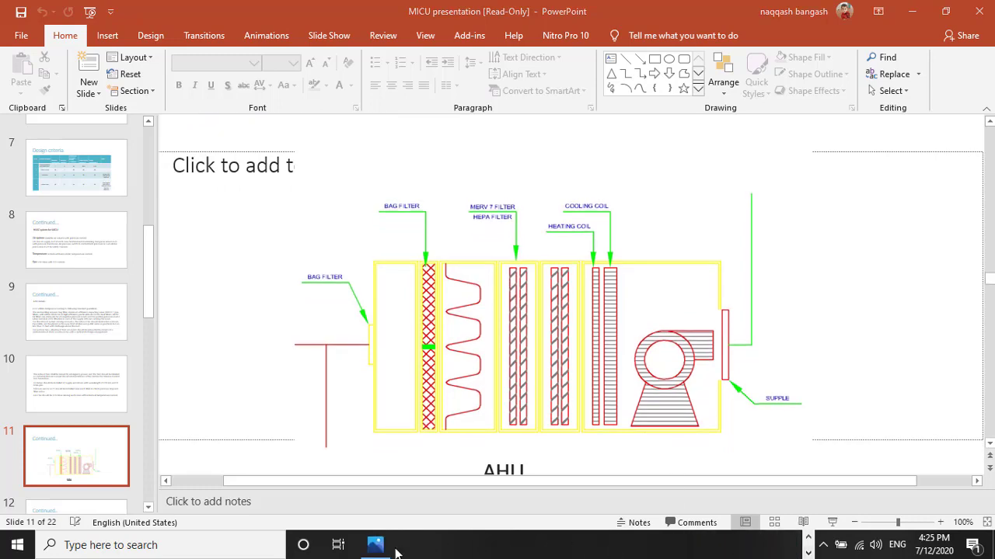
click(378, 547)
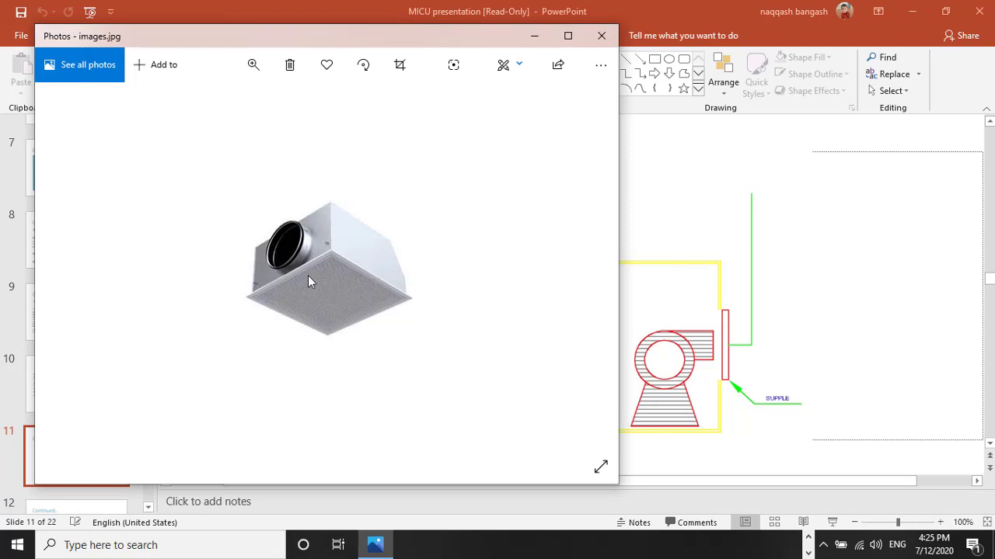
scroll(308, 275, up, 2)
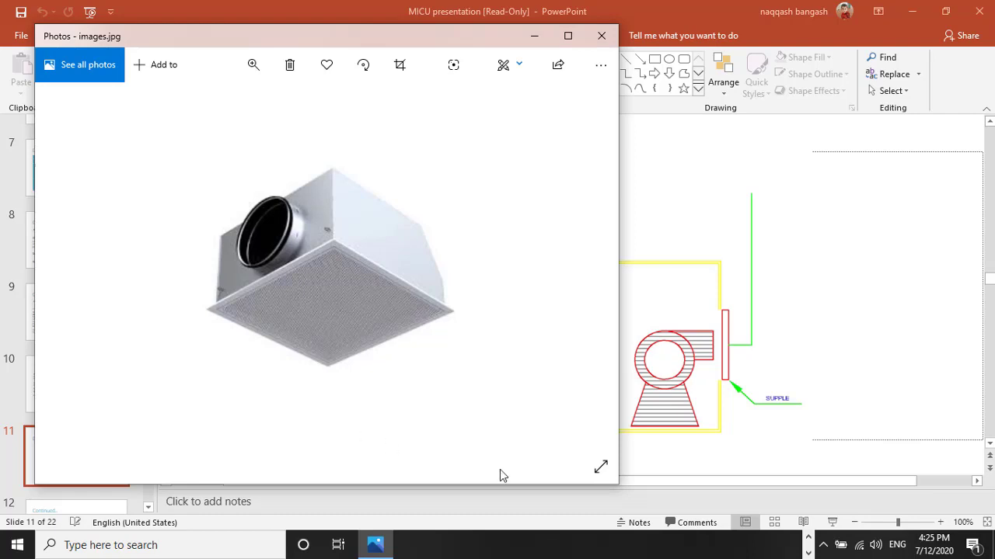
Switch to the CGH details workbook in Excel and select the laminar flow diffuser note on the Diffuser Details sheet
click(806, 554)
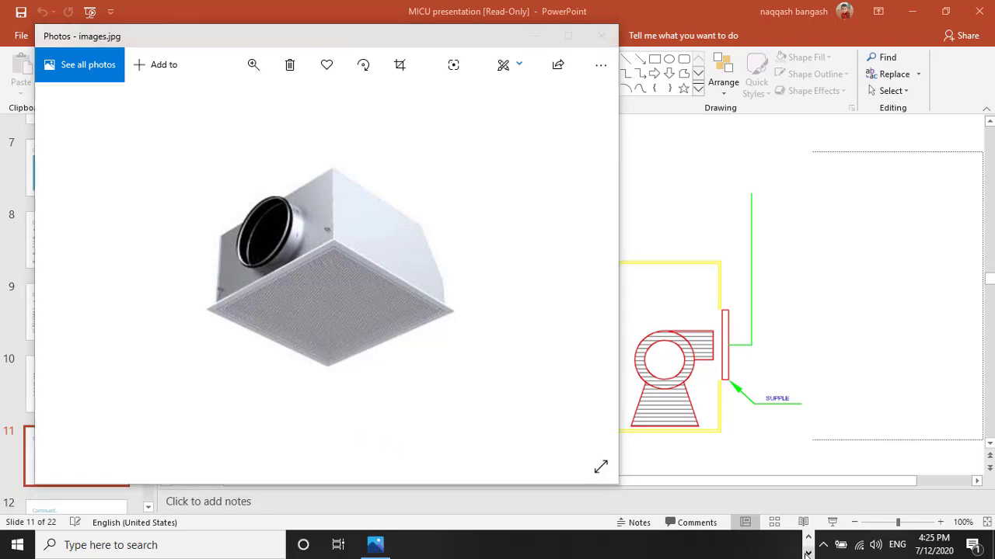
click(809, 540)
click(625, 547)
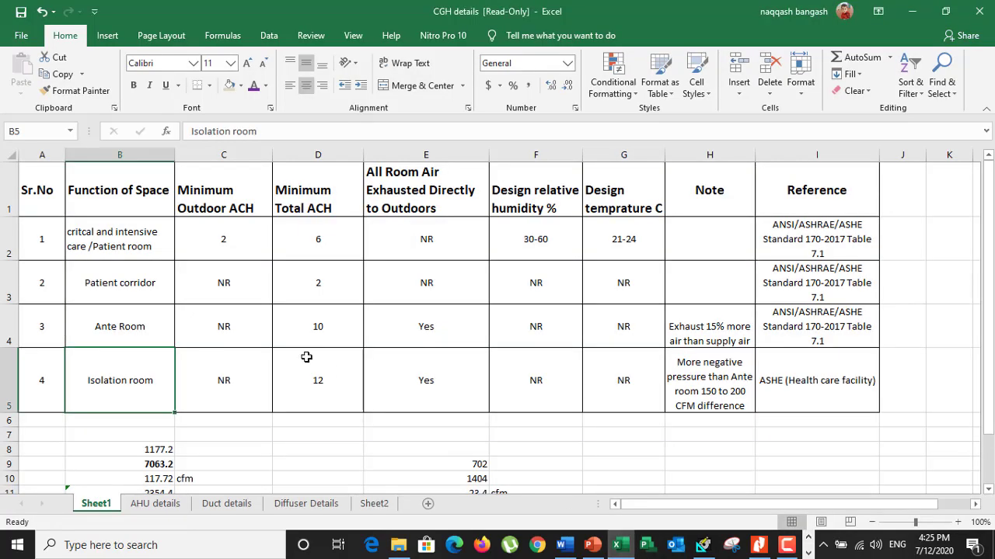
click(306, 504)
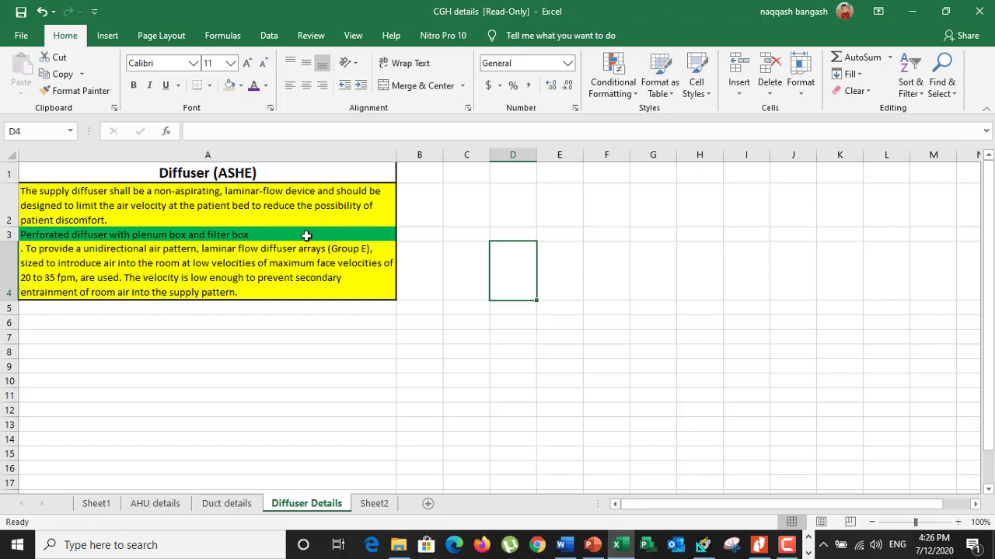
click(23, 286)
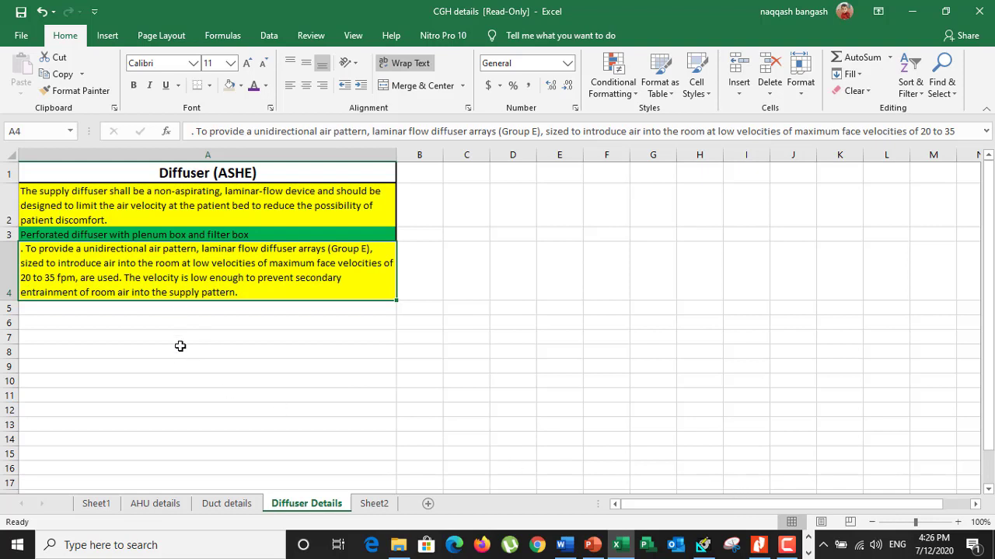
Review the AHU details, Duct details and Diffuser Details sheets for the ASHE and ASHRAE 170 requirements, and return to the MICU PDF
click(177, 505)
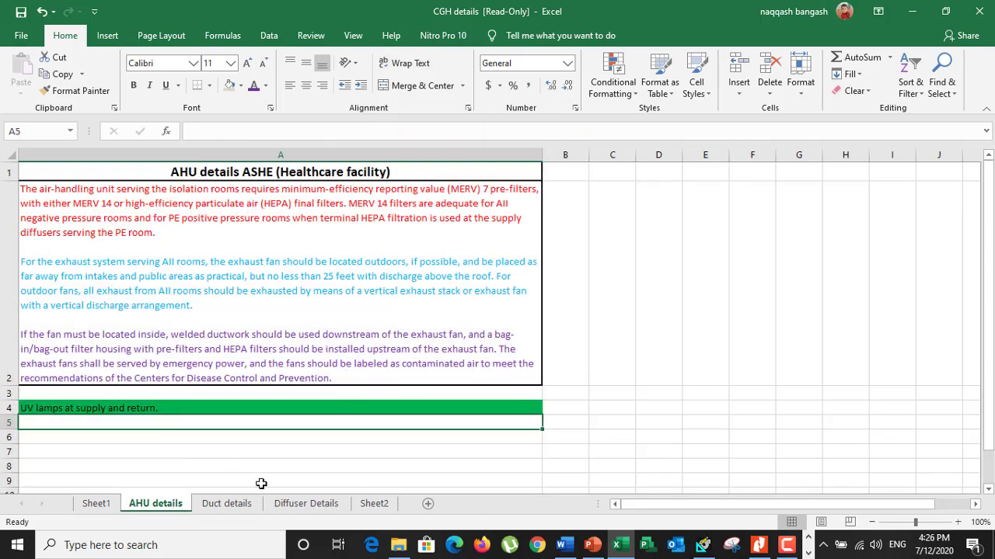
click(324, 504)
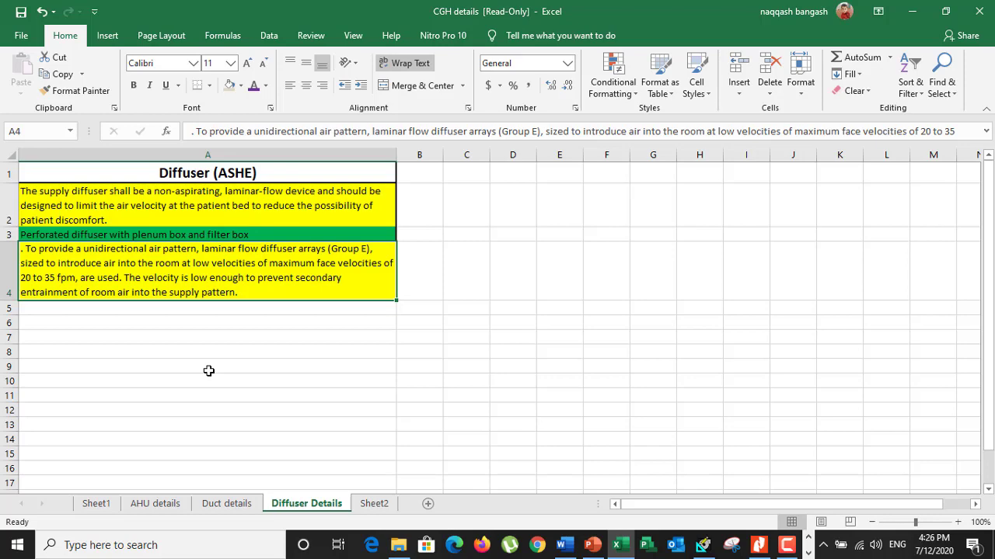
click(159, 503)
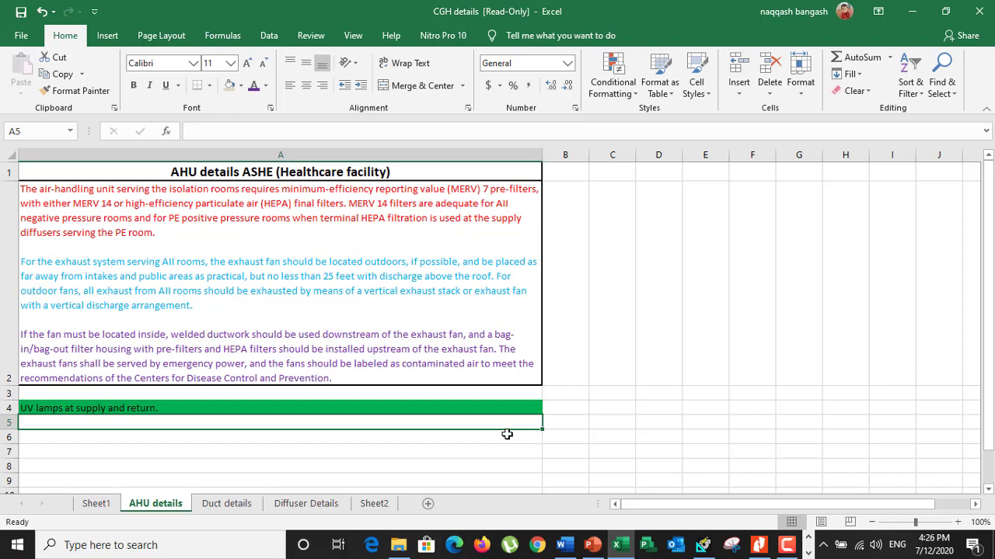
click(228, 503)
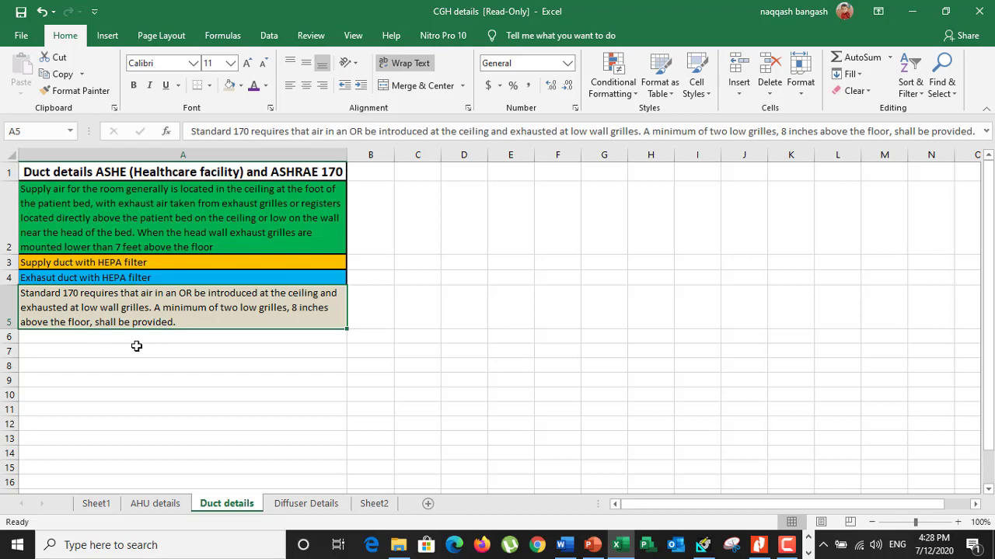
click(332, 507)
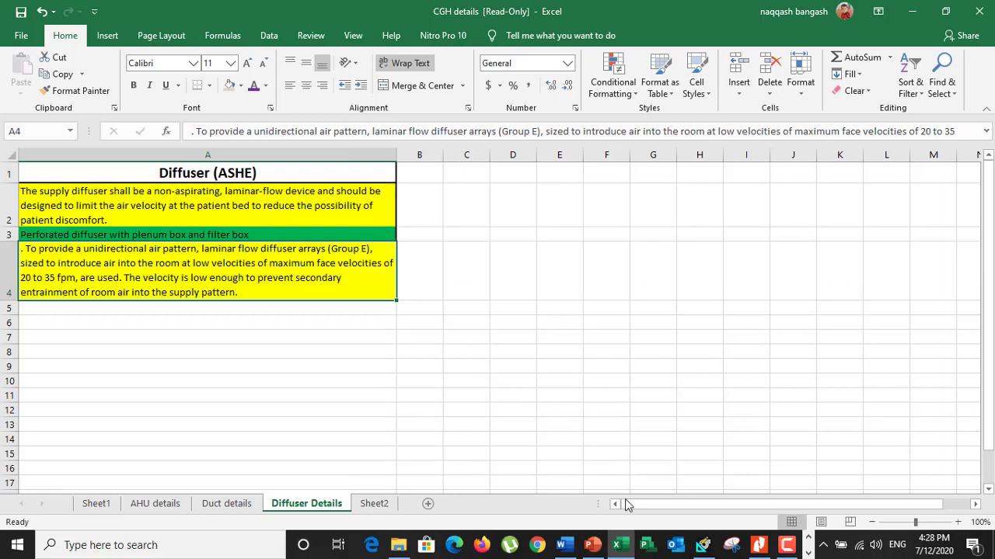
click(759, 545)
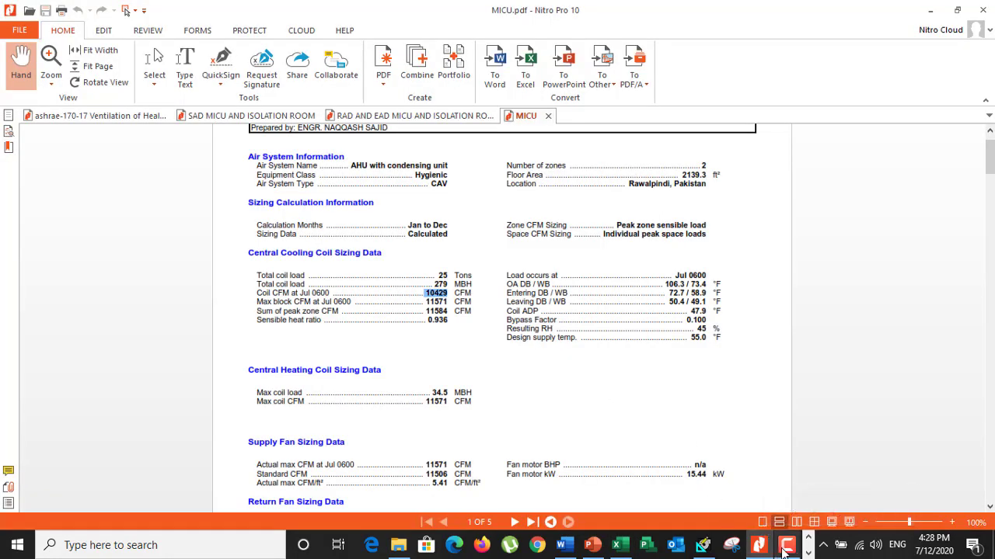
mouse_move(785, 550)
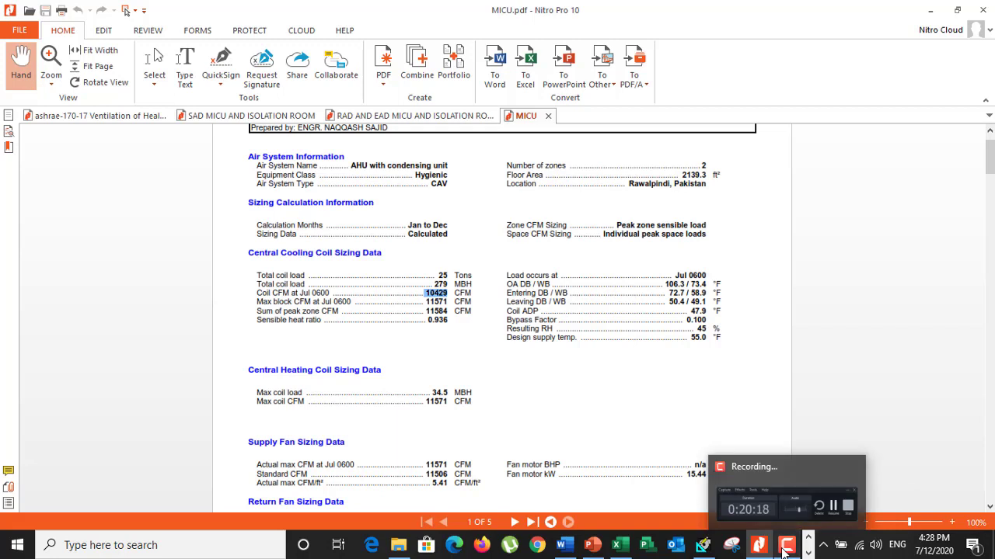